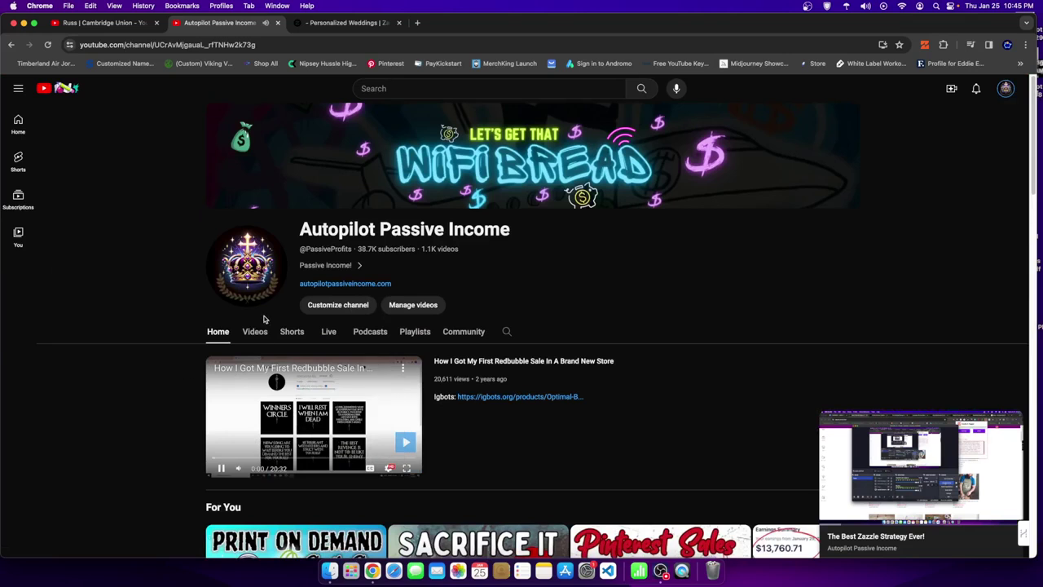
- Open "The Best Zazzle Strategy Ever!" from the channel's videos and go to its comments
{"action": "left_click", "coordinate": [255, 332]}
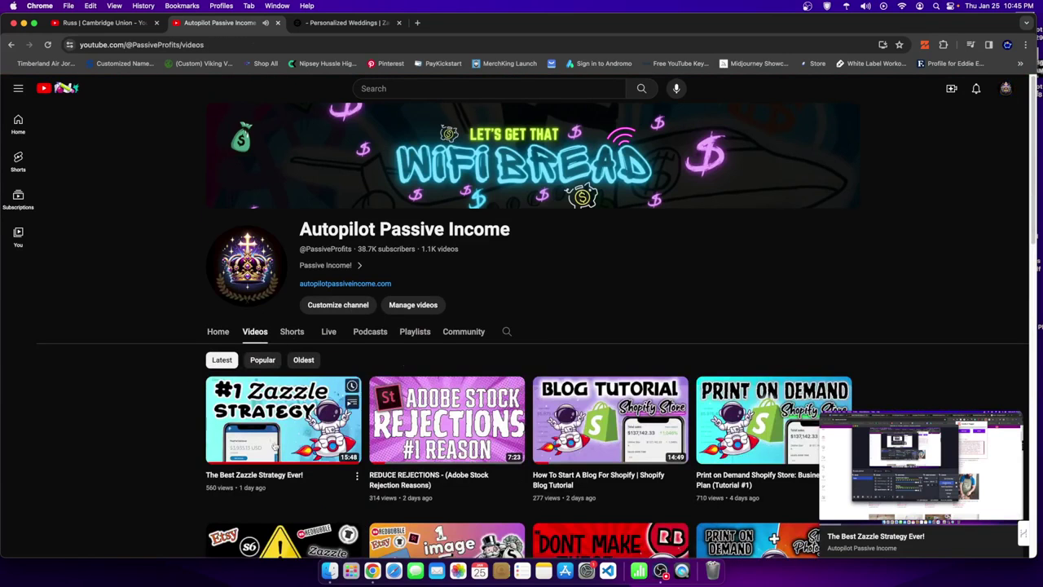
{"action": "scroll", "coordinate": [352, 395], "scroll_direction": "down", "scroll_amount": 3}
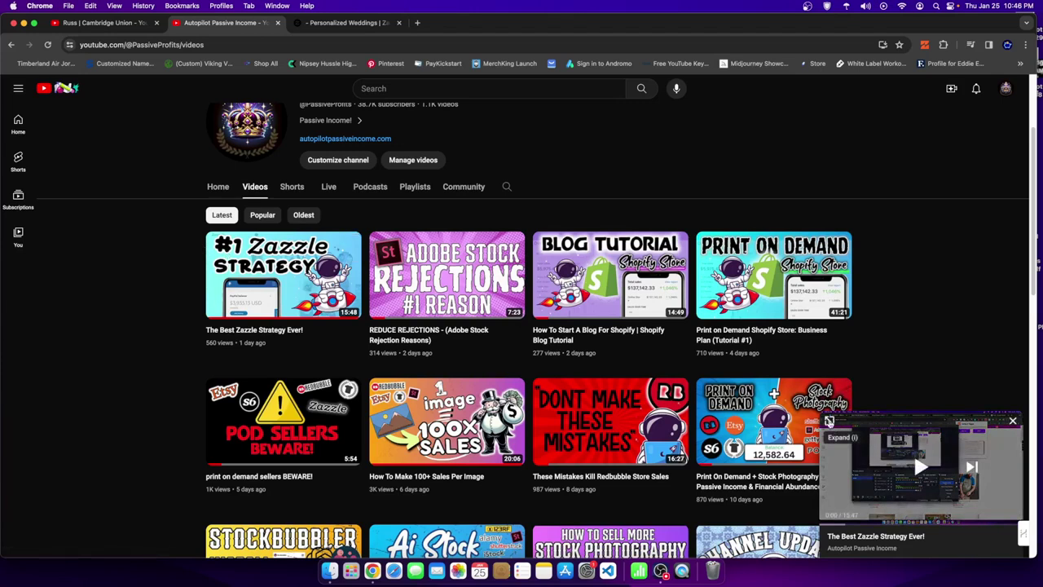
{"action": "left_click", "coordinate": [228, 256]}
{"action": "scroll", "coordinate": [440, 367], "scroll_direction": "down", "scroll_amount": 5}
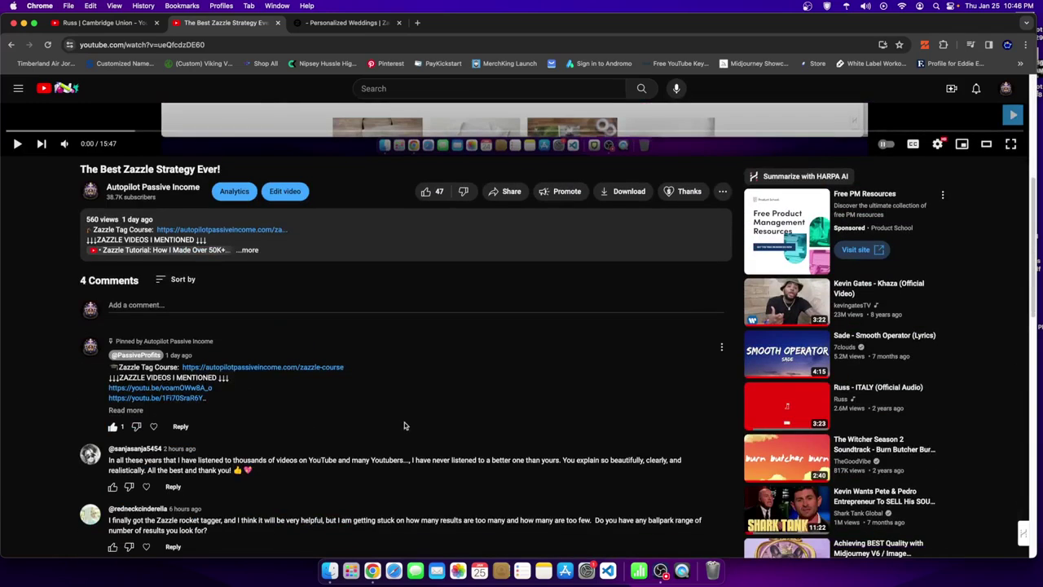
{"action": "scroll", "coordinate": [407, 432], "scroll_direction": "down", "scroll_amount": 1}
{"action": "scroll", "coordinate": [412, 444], "scroll_direction": "down", "scroll_amount": 1}
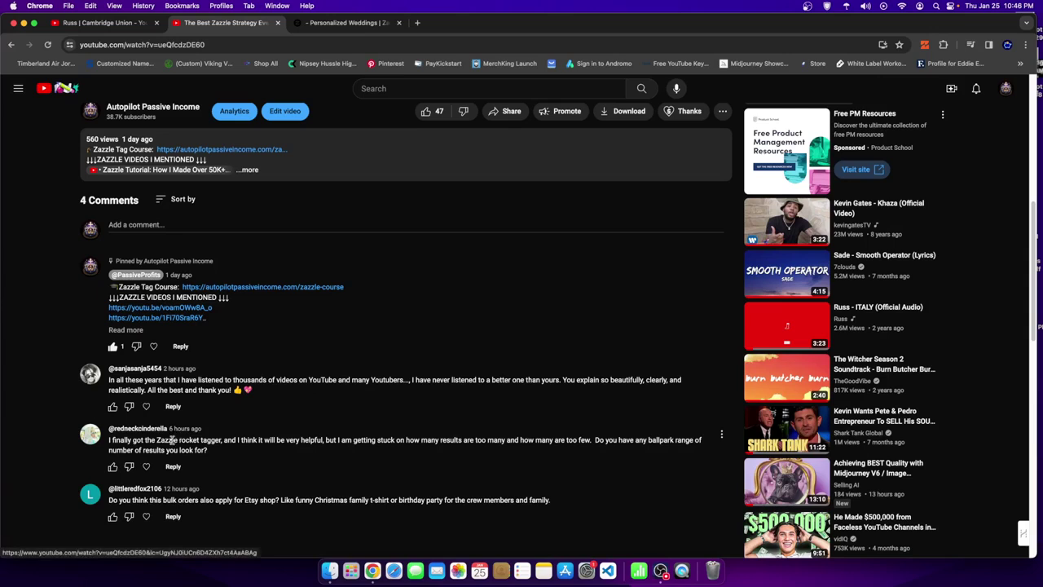
- Read the viewer comments, highlighting the praise and the question about how many Zazzle rocket tagger results are too many or too few
{"action": "left_click_drag", "start_coordinate": [111, 441], "coordinate": [238, 441]}
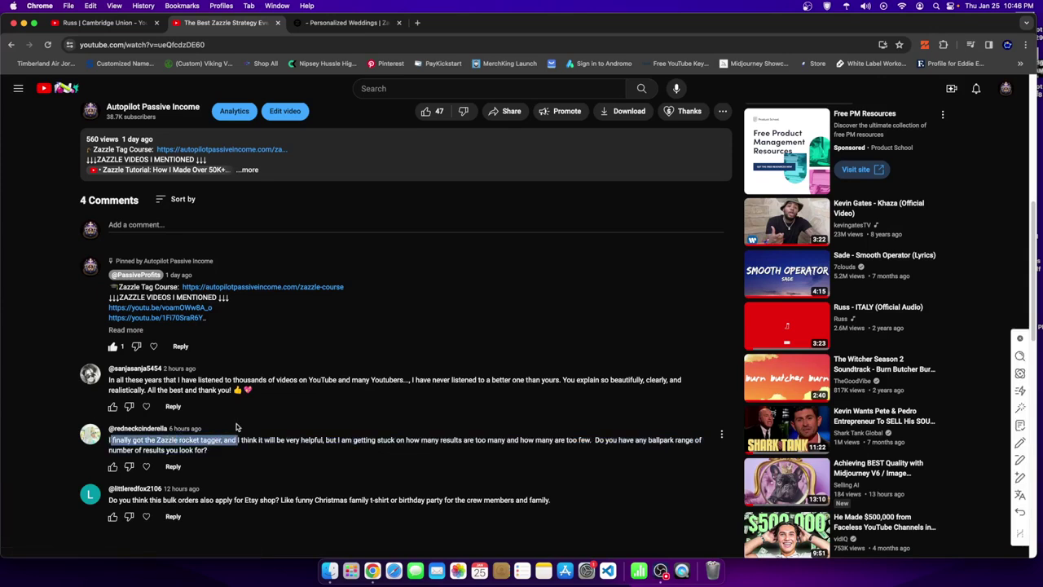
{"action": "left_click_drag", "start_coordinate": [325, 440], "coordinate": [479, 447]}
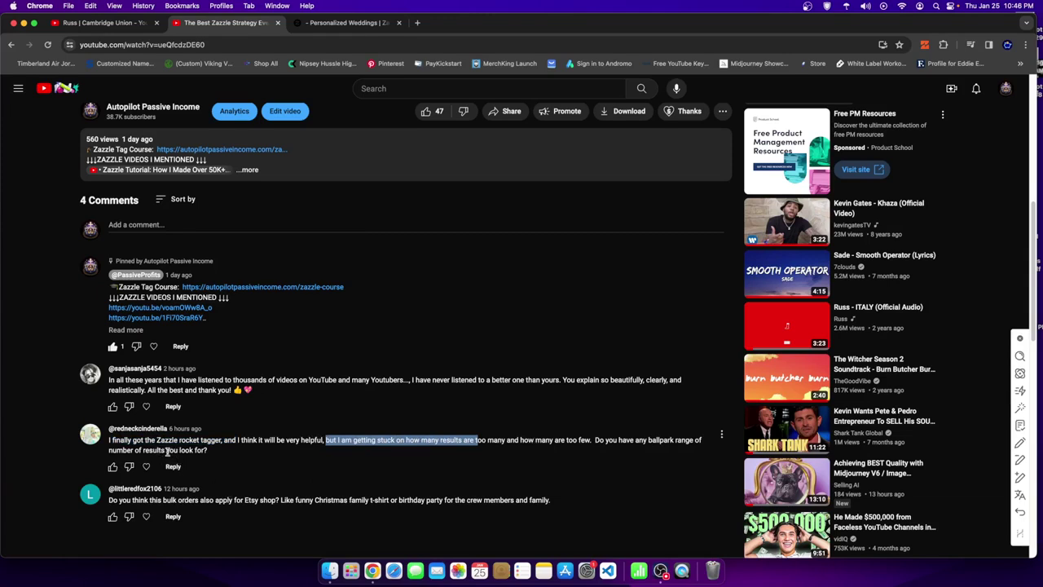
{"action": "scroll", "coordinate": [342, 521], "scroll_direction": "up", "scroll_amount": 2}
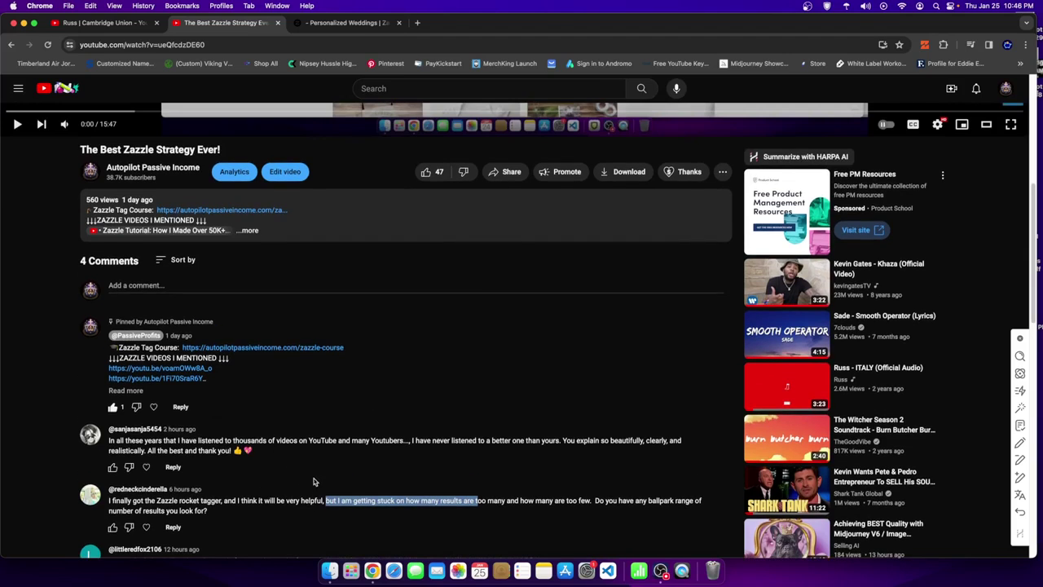
{"action": "scroll", "coordinate": [313, 481], "scroll_direction": "up", "scroll_amount": 3}
{"action": "scroll", "coordinate": [310, 479], "scroll_direction": "down", "scroll_amount": 5}
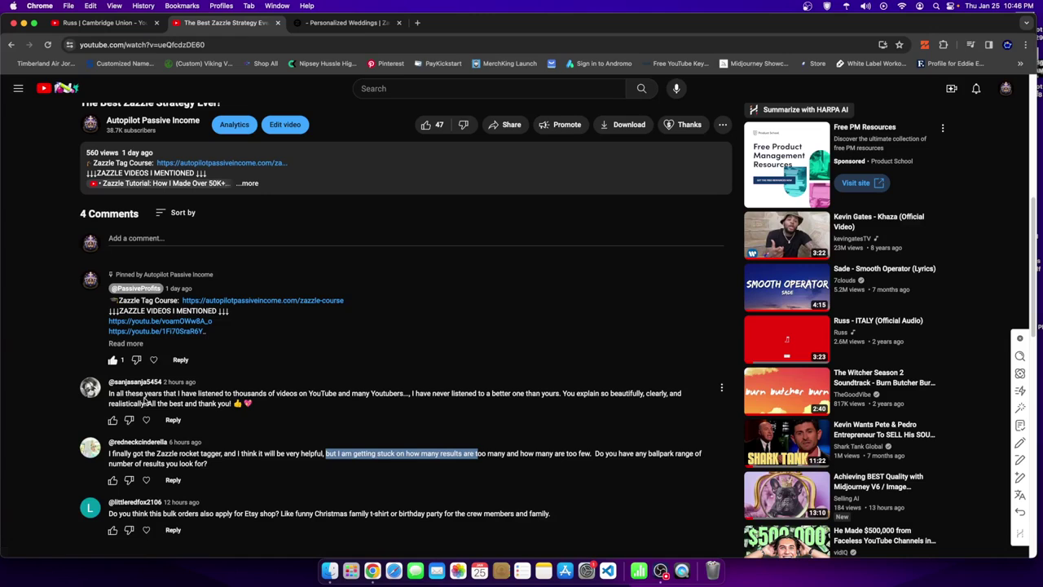
{"action": "left_click_drag", "start_coordinate": [124, 393], "coordinate": [282, 406]}
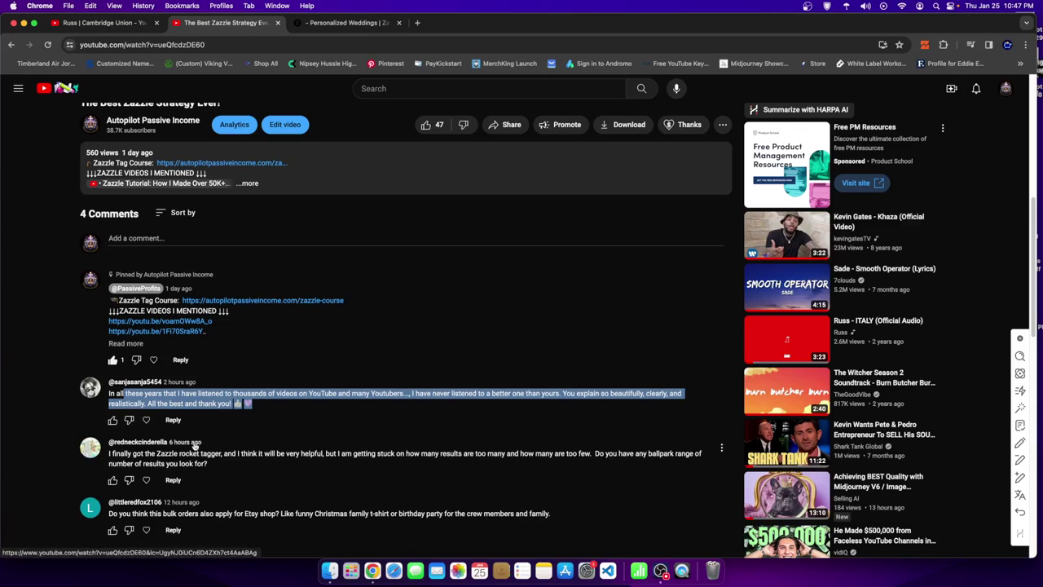
{"action": "left_click", "coordinate": [332, 468]}
{"action": "scroll", "coordinate": [332, 471], "scroll_direction": "up", "scroll_amount": 3}
{"action": "scroll", "coordinate": [332, 470], "scroll_direction": "down", "scroll_amount": 3}
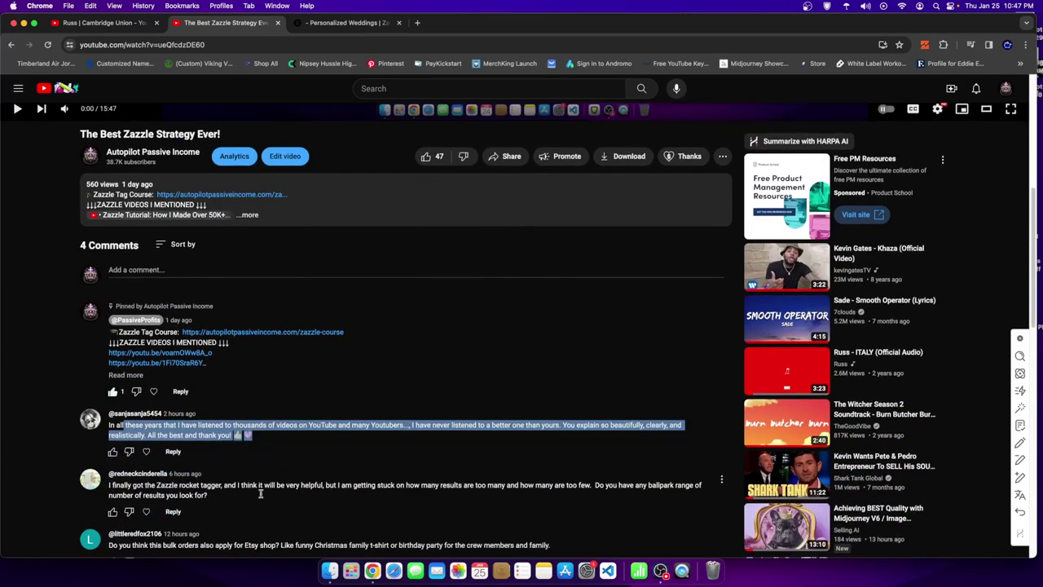
{"action": "left_click_drag", "start_coordinate": [441, 488], "coordinate": [206, 480]}
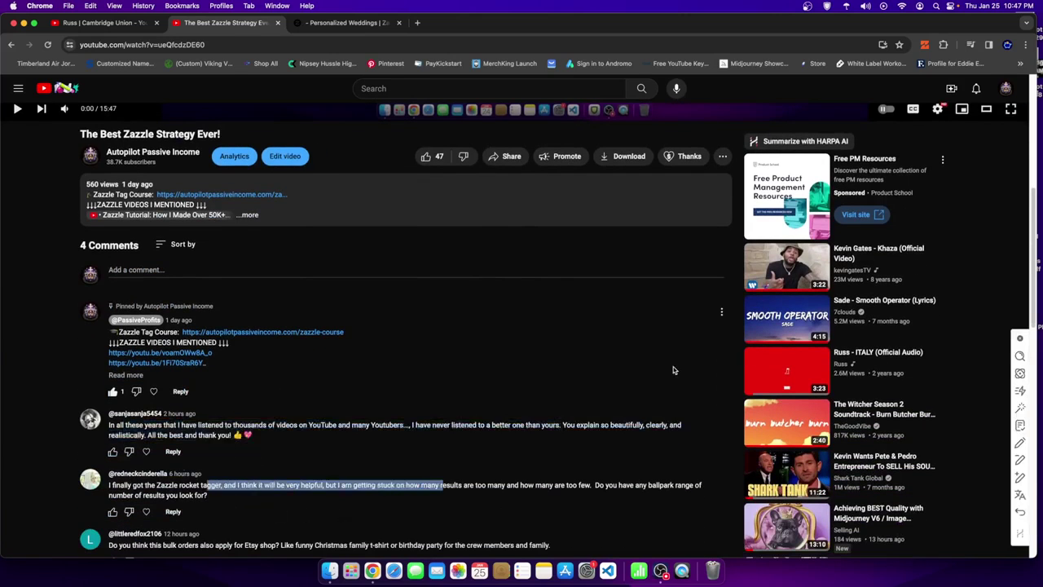
- Return to the channel's video list and look over the latest uploads
{"action": "scroll", "coordinate": [676, 370], "scroll_direction": "up", "scroll_amount": 5}
{"action": "left_click", "coordinate": [961, 451]}
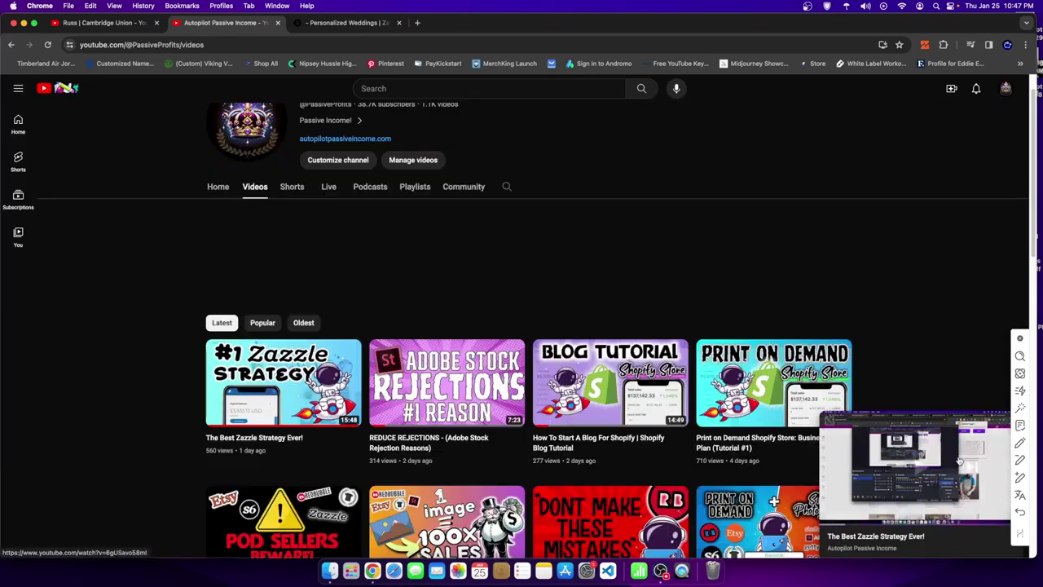
{"action": "scroll", "coordinate": [601, 254], "scroll_direction": "down", "scroll_amount": 5}
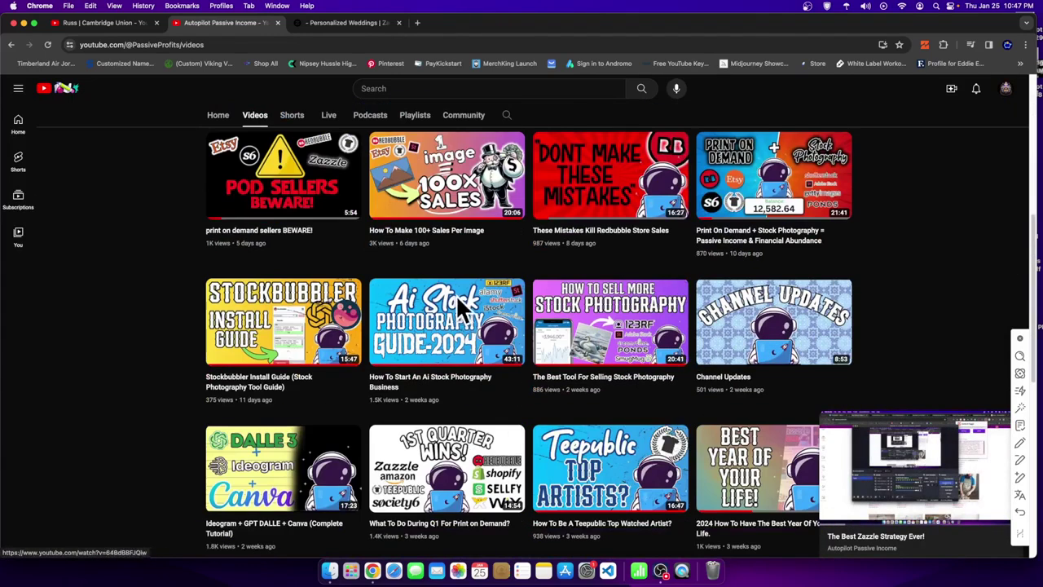
{"action": "scroll", "coordinate": [455, 294], "scroll_direction": "up", "scroll_amount": 4}
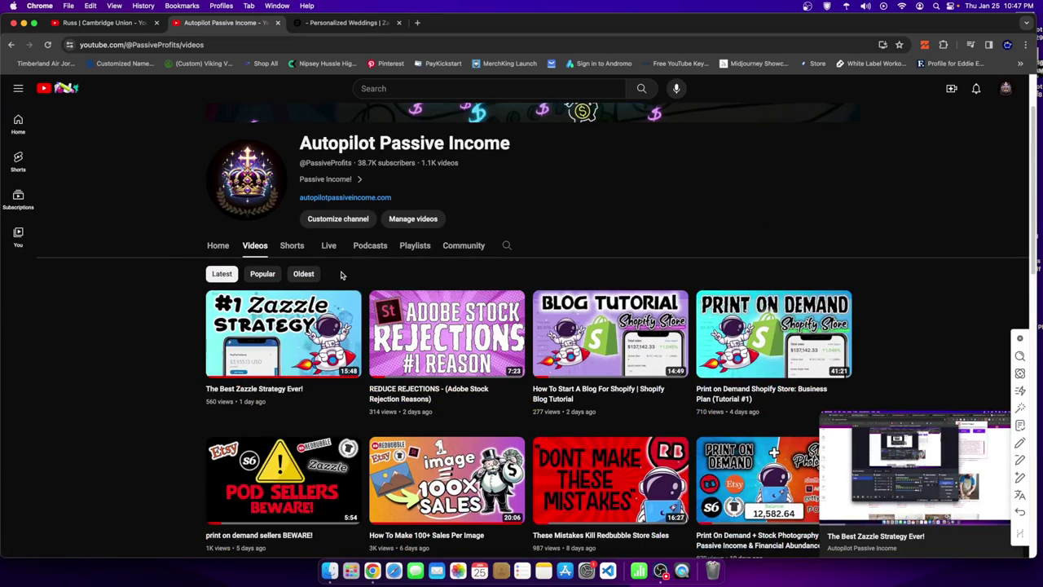
{"action": "left_click_drag", "start_coordinate": [1037, 32], "coordinate": [1042, 34]}
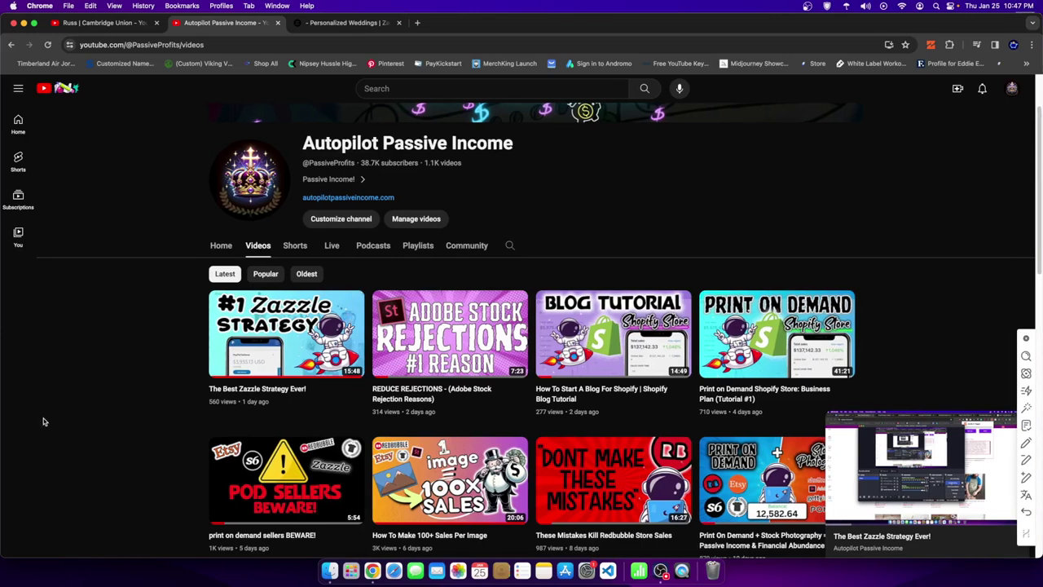
- Switch to the open Zazzle page and look over the "summer wedding" results
{"action": "left_click", "coordinate": [335, 27]}
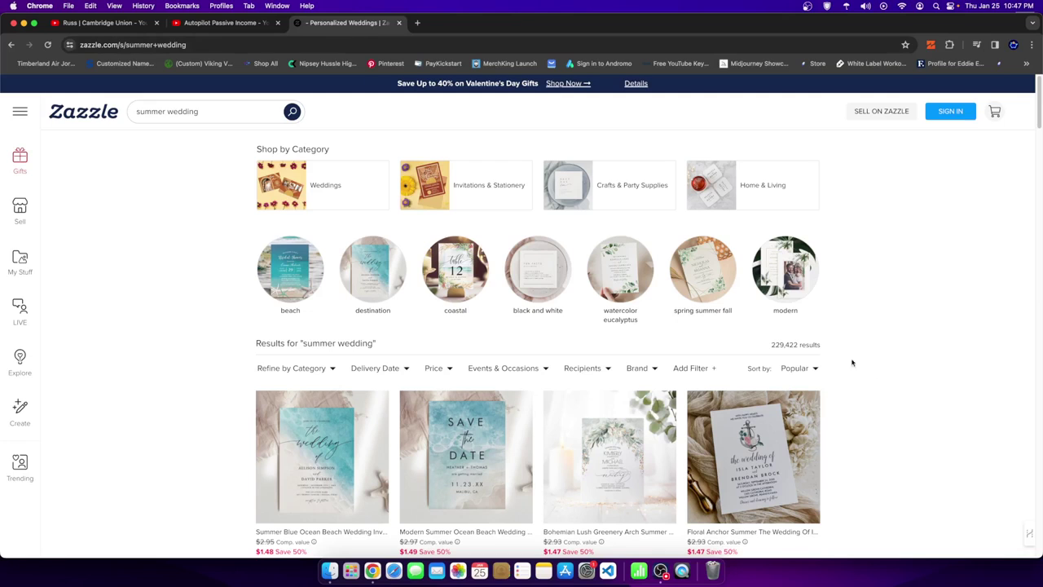
{"action": "scroll", "coordinate": [913, 392], "scroll_direction": "down", "scroll_amount": 5}
{"action": "scroll", "coordinate": [819, 327], "scroll_direction": "up", "scroll_amount": 3}
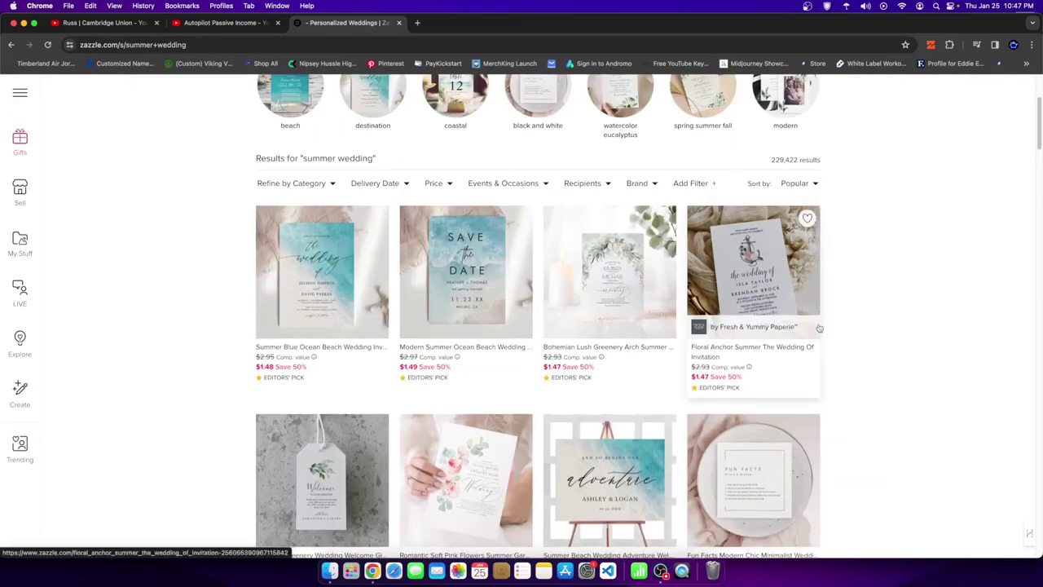
{"action": "scroll", "coordinate": [819, 328], "scroll_direction": "up", "scroll_amount": 3}
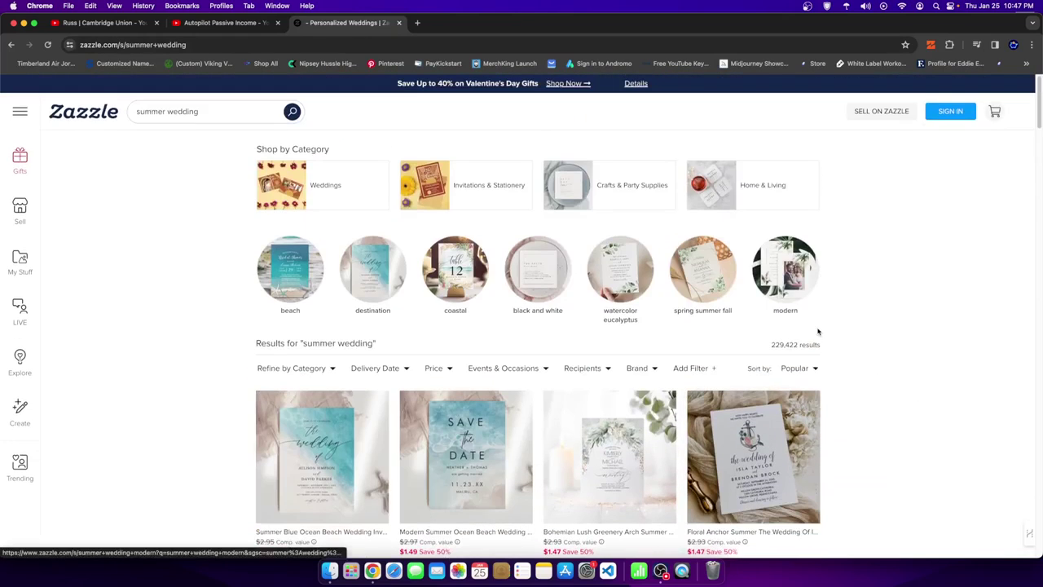
- Search Google for "botsnapps" in a new Incognito window and open the Bots N Apps Gumroad store
{"action": "left_click", "coordinate": [1033, 46]}
{"action": "left_click", "coordinate": [946, 93]}
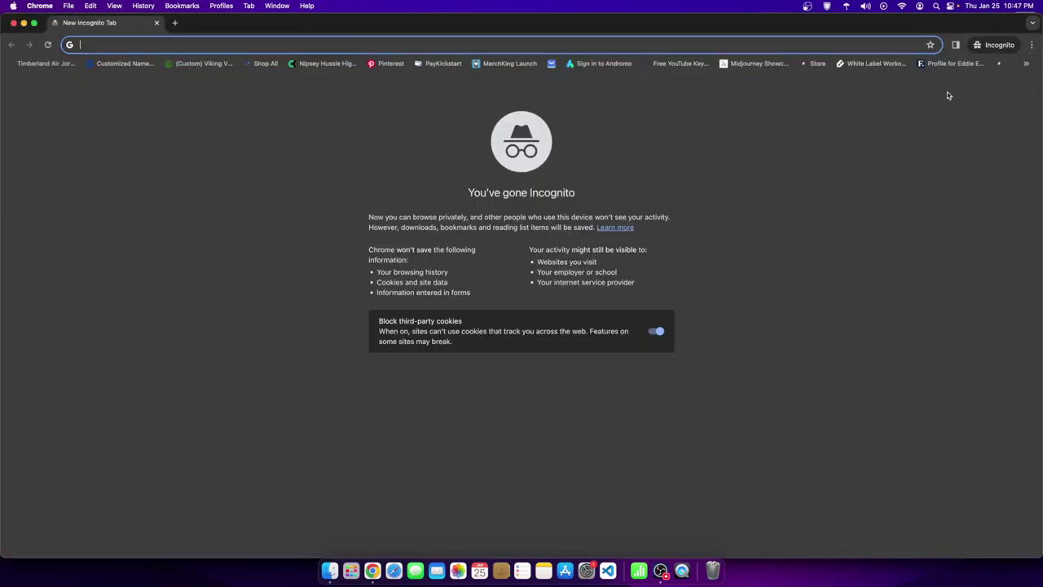
{"action": "type", "text": "botsnapps"}
{"action": "key", "text": "Return"}
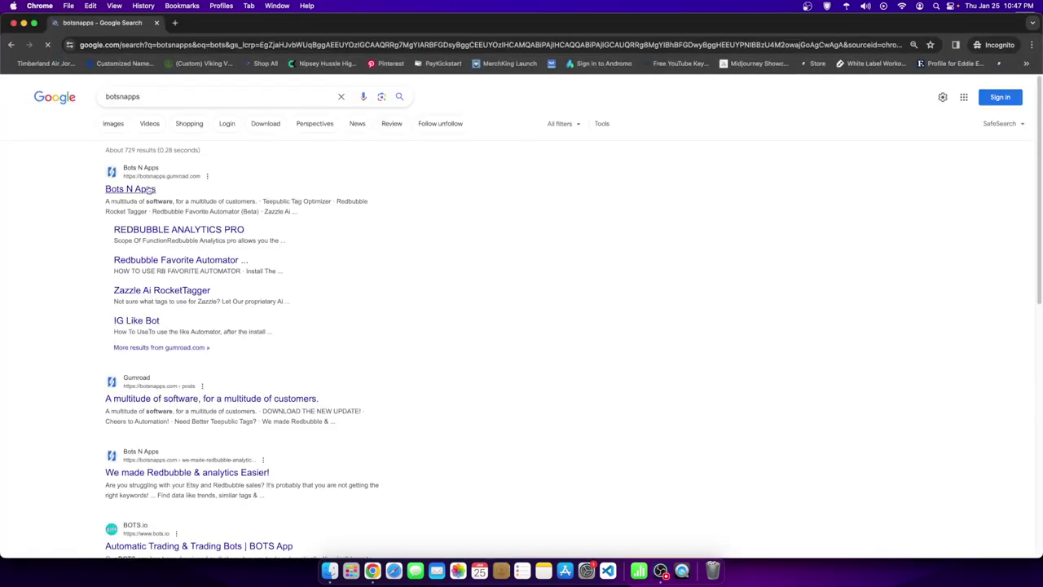
{"action": "left_click", "coordinate": [150, 190]}
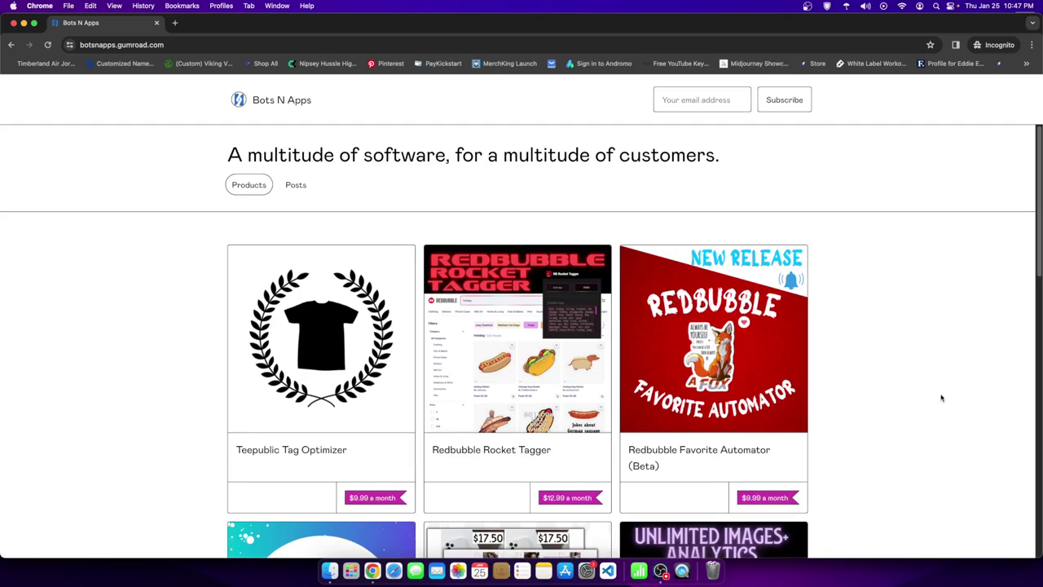
- Find the Zazzle Ai RocketTagger among the store's products and open its product page
{"action": "scroll", "coordinate": [941, 398], "scroll_direction": "down", "scroll_amount": 3}
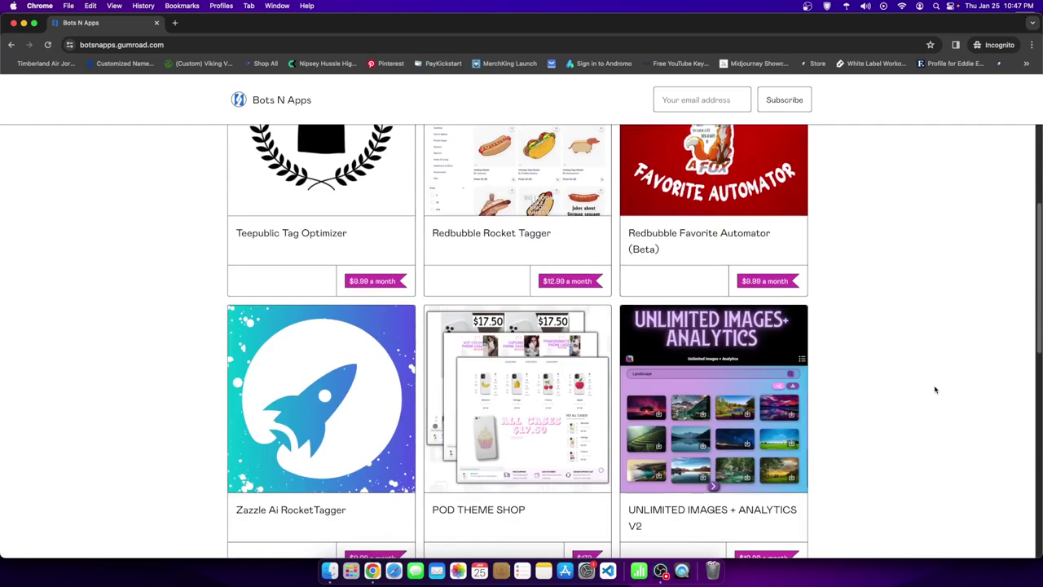
{"action": "scroll", "coordinate": [310, 326], "scroll_direction": "down", "scroll_amount": 1}
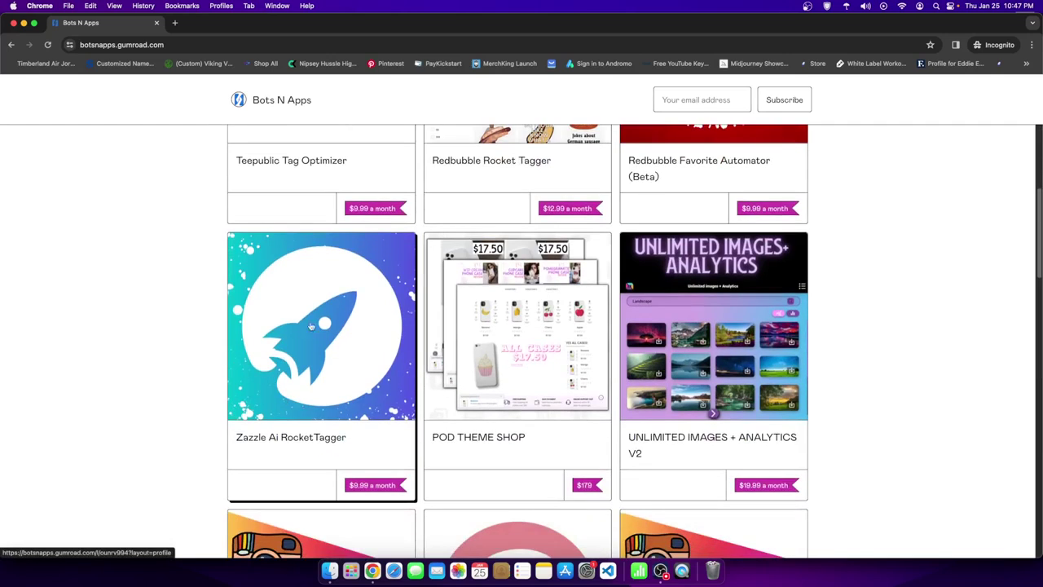
{"action": "left_click", "coordinate": [279, 356]}
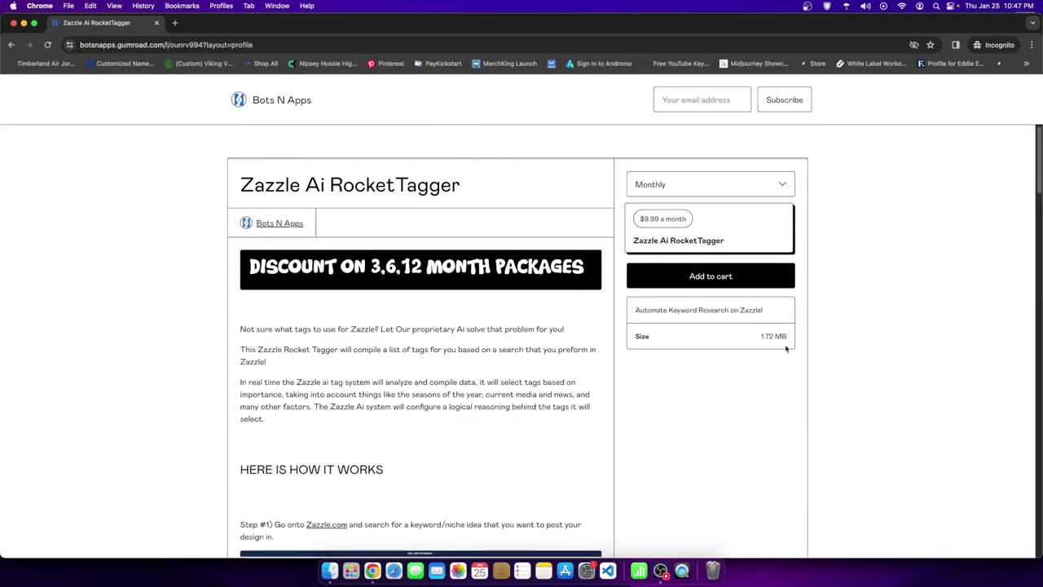
- Compare the RocketTagger's Yearly and Every 6 months plans, and set the billing period to Quarterly
{"action": "scroll", "coordinate": [745, 442], "scroll_direction": "down", "scroll_amount": 5}
{"action": "left_click", "coordinate": [753, 210]}
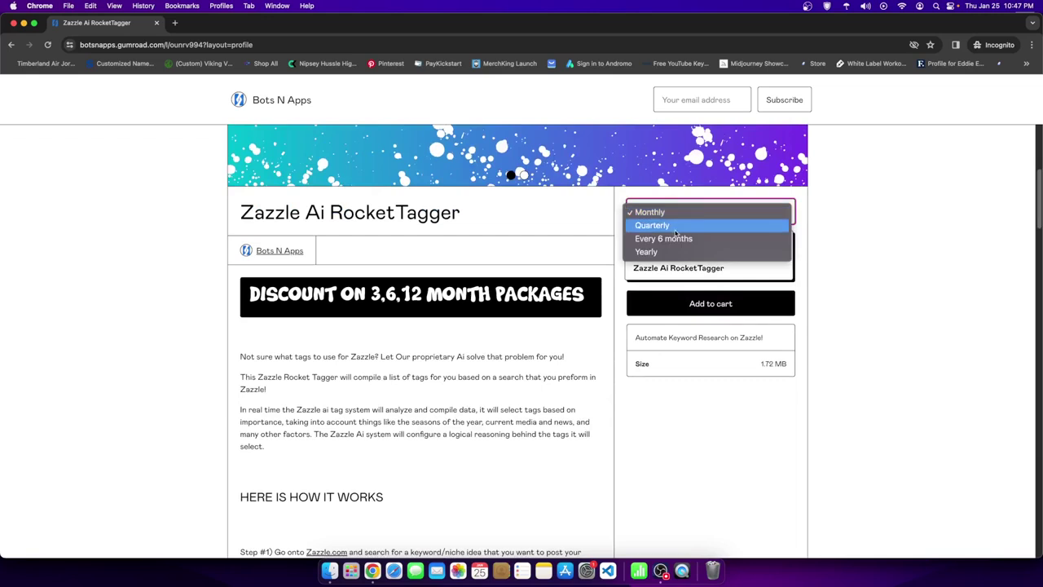
{"action": "left_click", "coordinate": [671, 250]}
{"action": "left_click", "coordinate": [692, 216]}
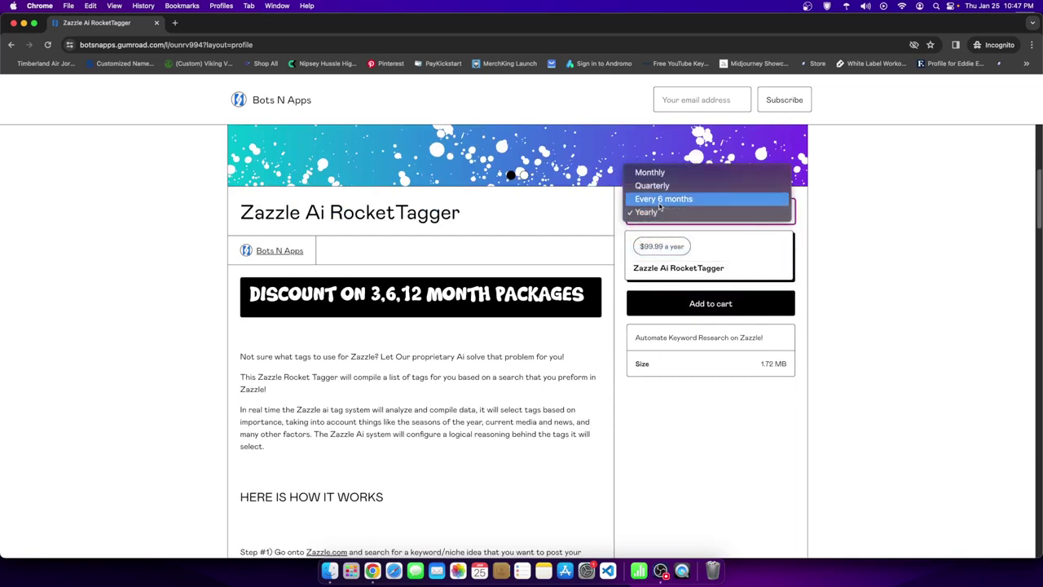
{"action": "left_click", "coordinate": [661, 201]}
{"action": "scroll", "coordinate": [486, 339], "scroll_direction": "down", "scroll_amount": 3}
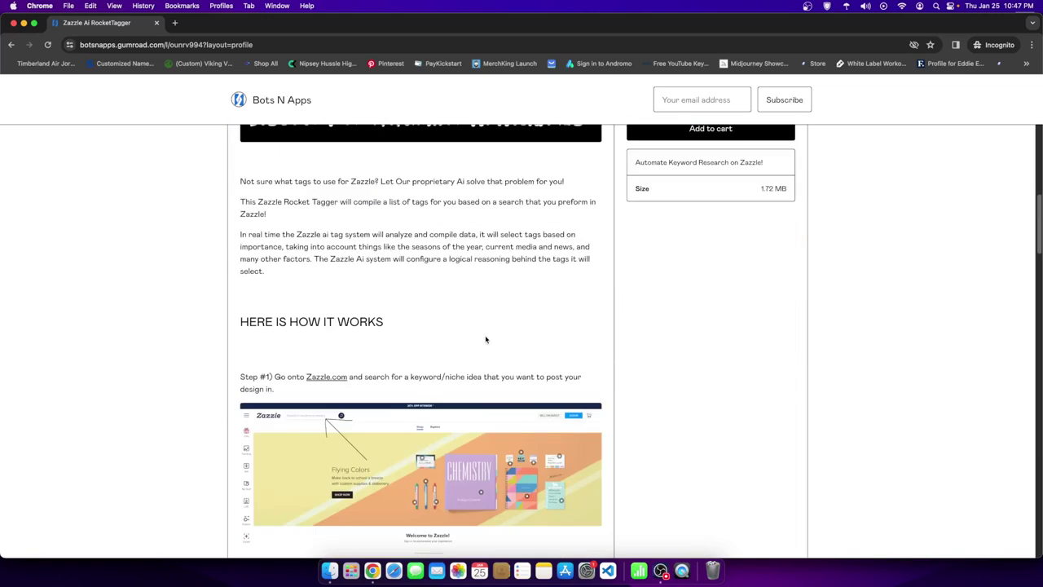
{"action": "scroll", "coordinate": [368, 354], "scroll_direction": "up", "scroll_amount": 3}
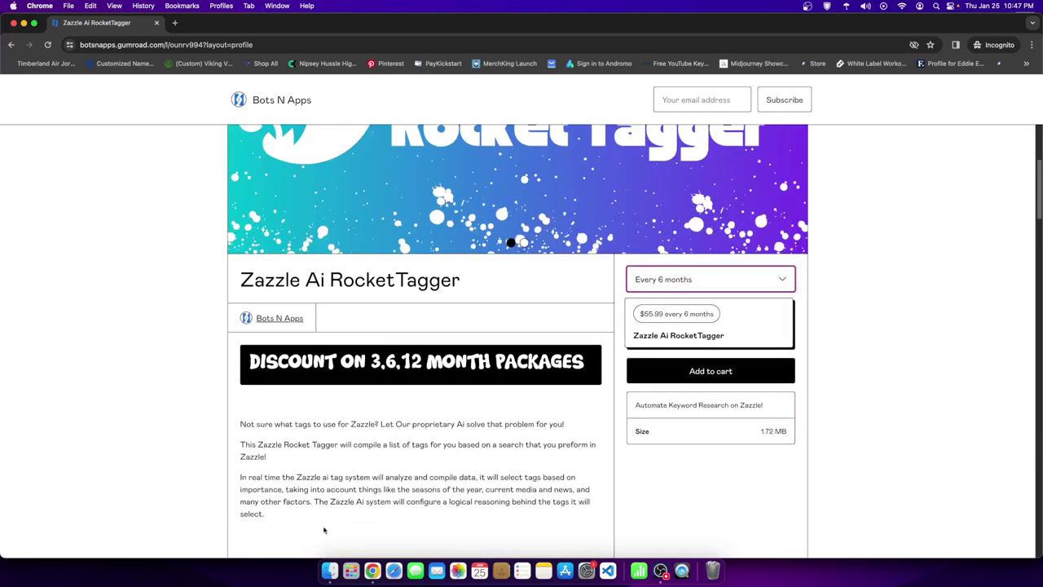
{"action": "left_click", "coordinate": [665, 277]}
{"action": "left_click", "coordinate": [657, 267]}
- Review the product page's explanation of how the tagger works and its installation section
{"action": "scroll", "coordinate": [537, 364], "scroll_direction": "down", "scroll_amount": 3}
{"action": "scroll", "coordinate": [452, 346], "scroll_direction": "down", "scroll_amount": 15}
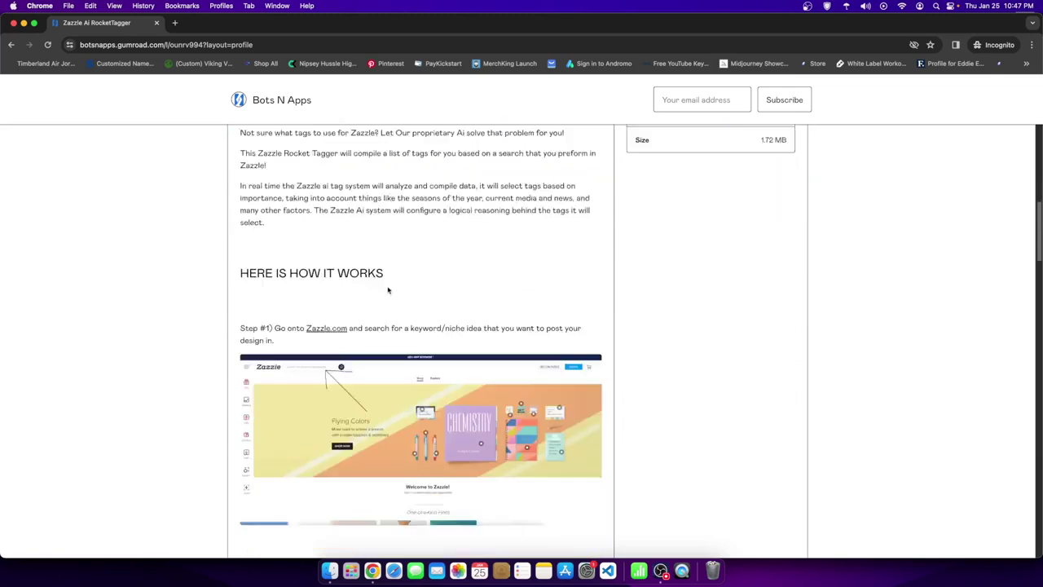
{"action": "scroll", "coordinate": [431, 318], "scroll_direction": "down", "scroll_amount": 15}
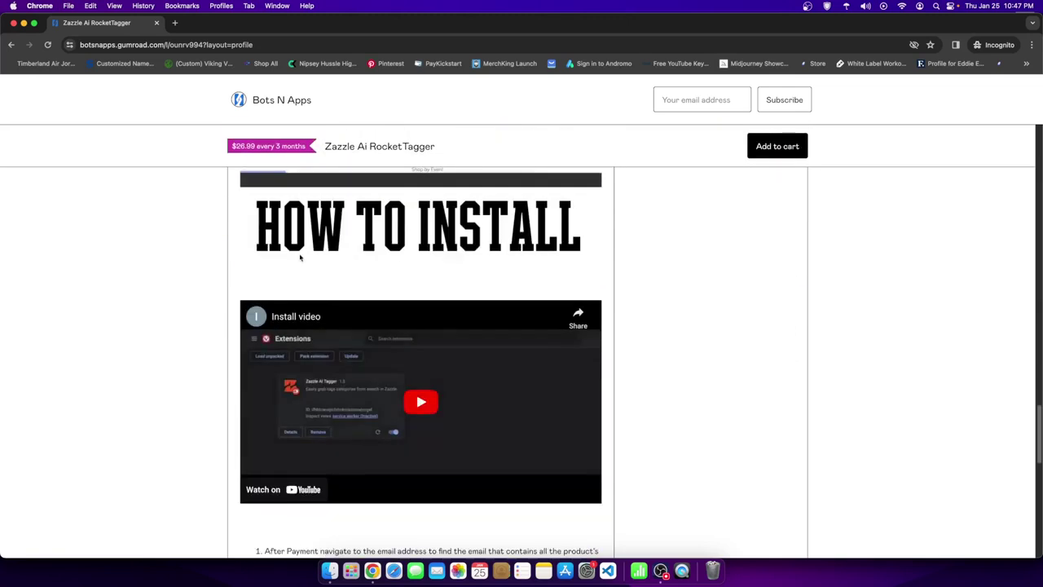
{"action": "scroll", "coordinate": [441, 341], "scroll_direction": "up", "scroll_amount": 20}
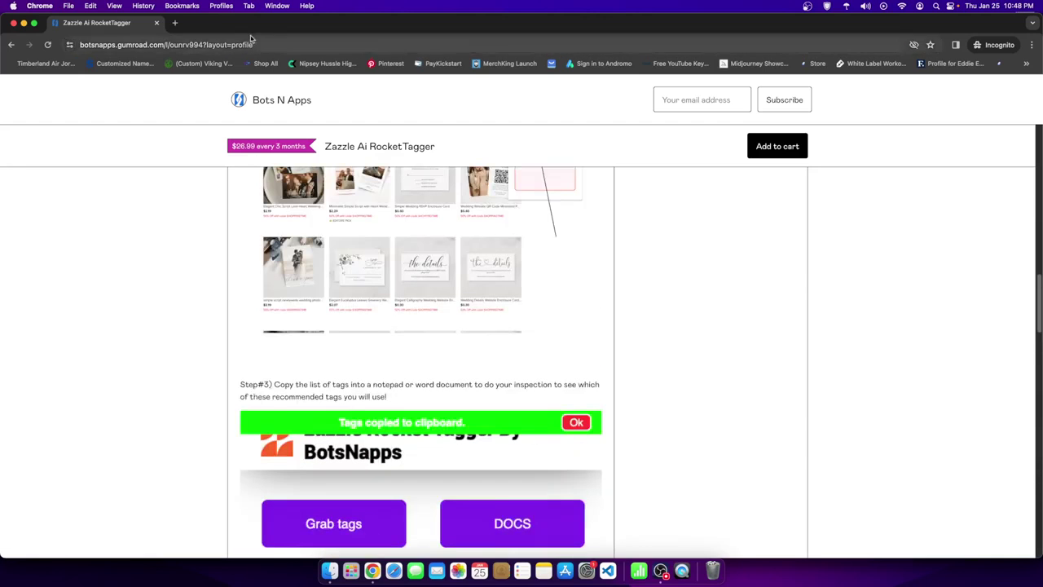
- Return to the "summer wedding" results in the Zazzle window and start grabbing tags with the Zazzle AI Tagger extension
{"action": "left_click_drag", "start_coordinate": [251, 27], "coordinate": [568, 57]}
{"action": "left_click", "coordinate": [208, 173]}
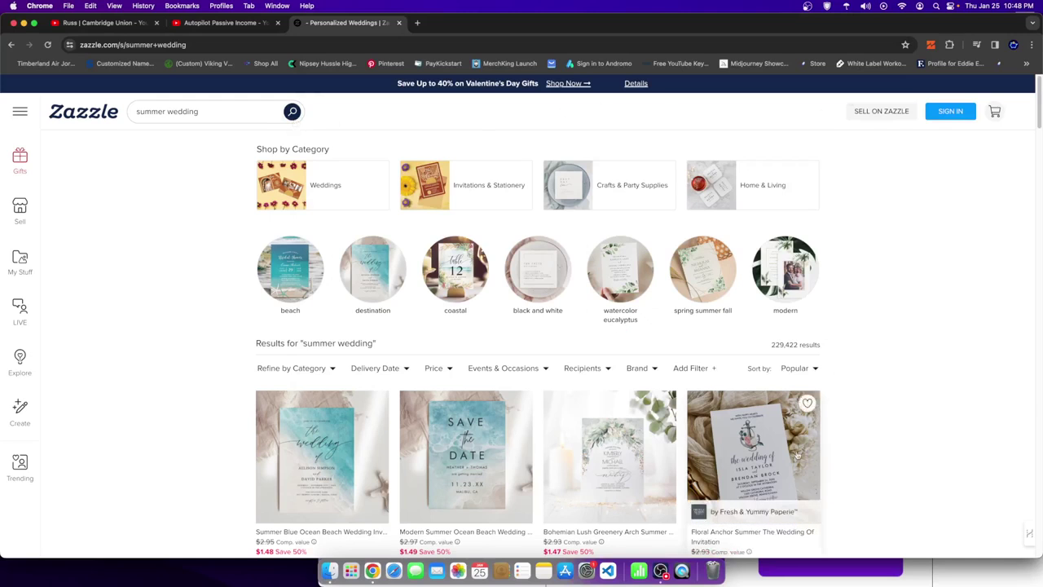
{"action": "scroll", "coordinate": [845, 441], "scroll_direction": "down", "scroll_amount": 5}
{"action": "scroll", "coordinate": [829, 434], "scroll_direction": "up", "scroll_amount": 5}
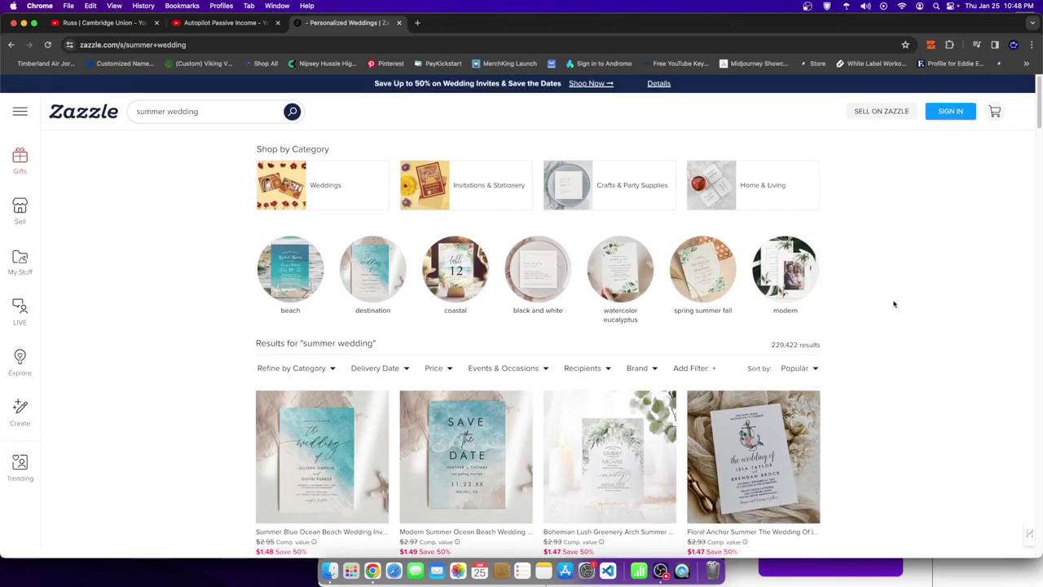
{"action": "left_click", "coordinate": [931, 45]}
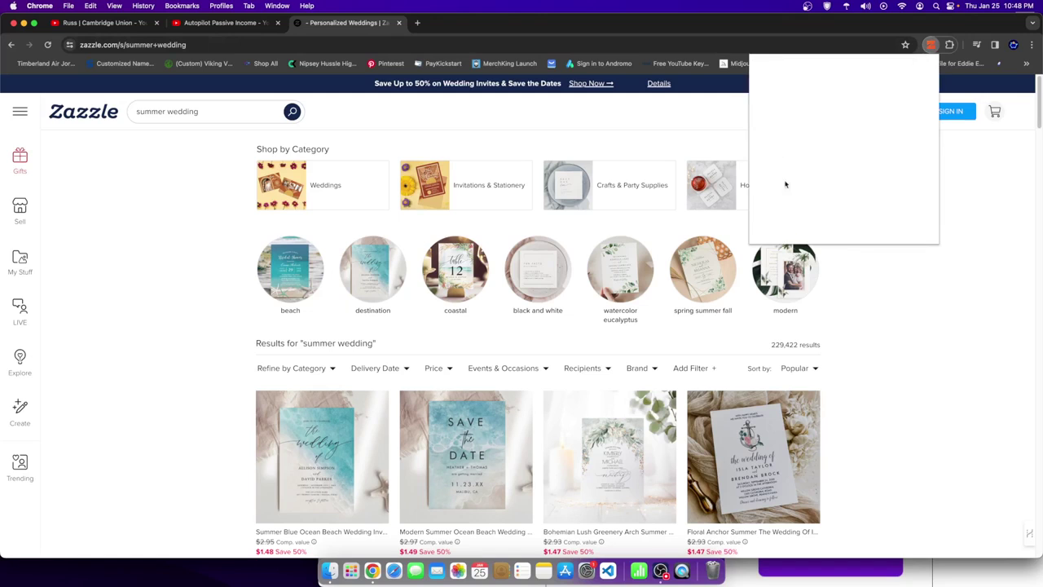
{"action": "left_click", "coordinate": [823, 105]}
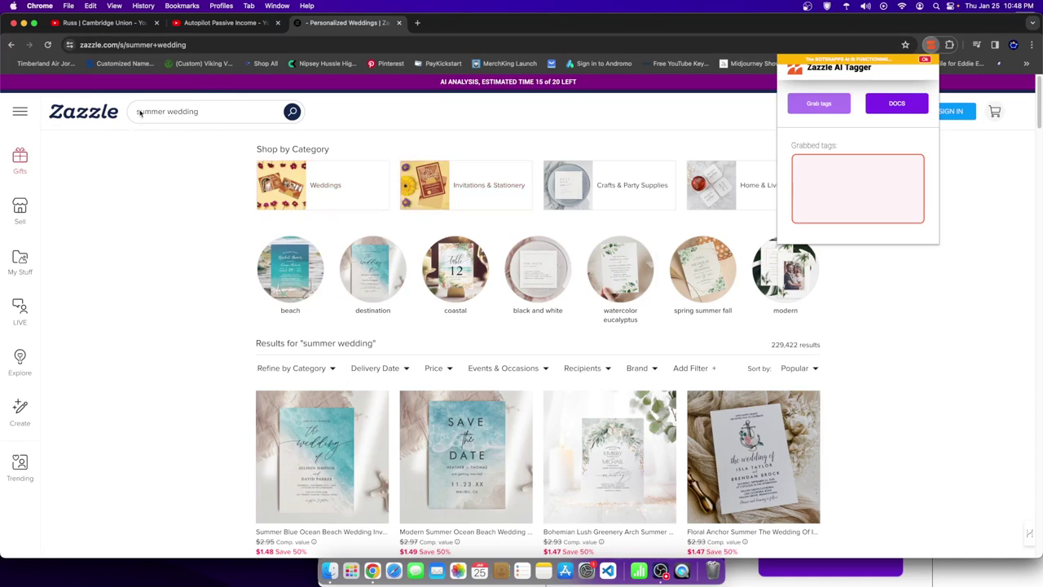
- Review the tags grabbed for the "summer wedding" results and copy the whole list from the Zazzle AI Tagger
{"action": "scroll", "coordinate": [305, 330], "scroll_direction": "down", "scroll_amount": 15}
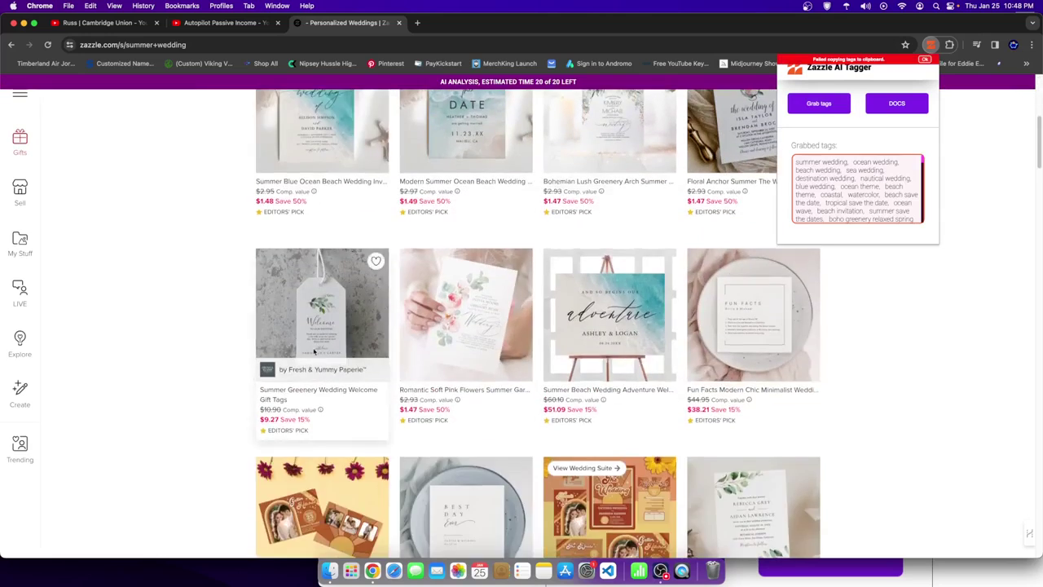
{"action": "scroll", "coordinate": [933, 189], "scroll_direction": "down", "scroll_amount": 5}
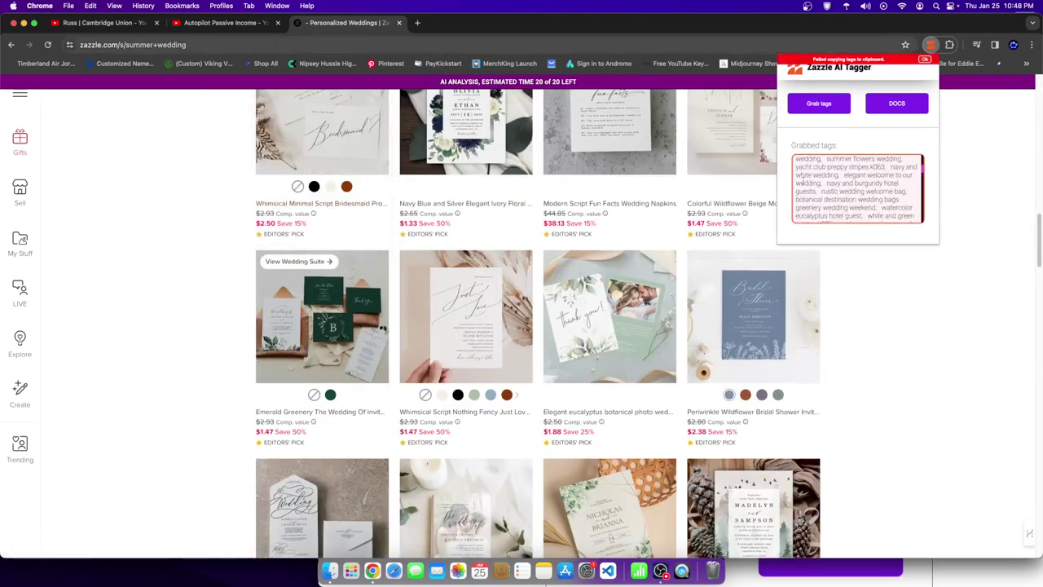
{"action": "left_click", "coordinate": [661, 571]}
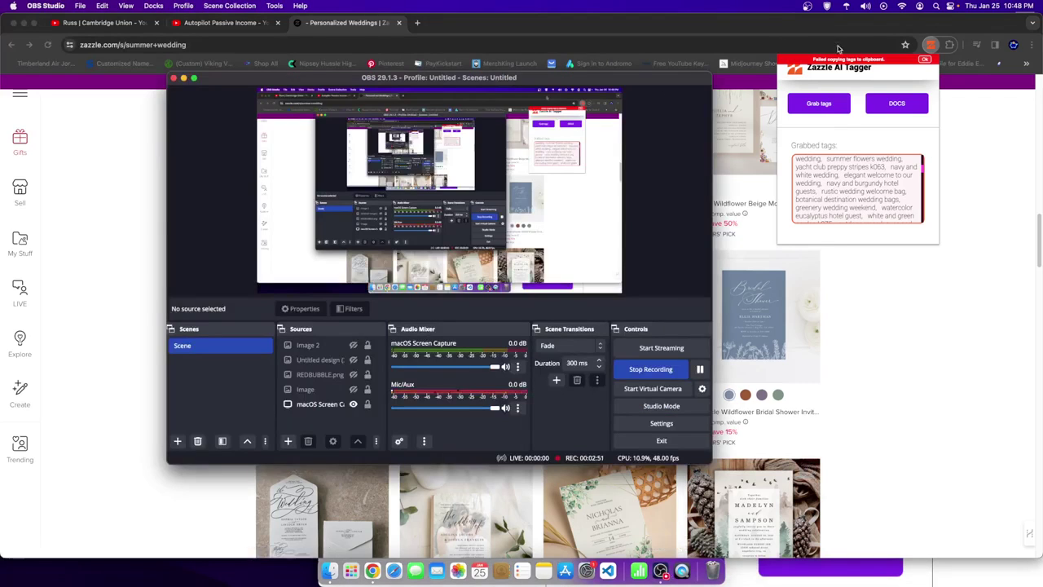
{"action": "left_click", "coordinate": [906, 75]}
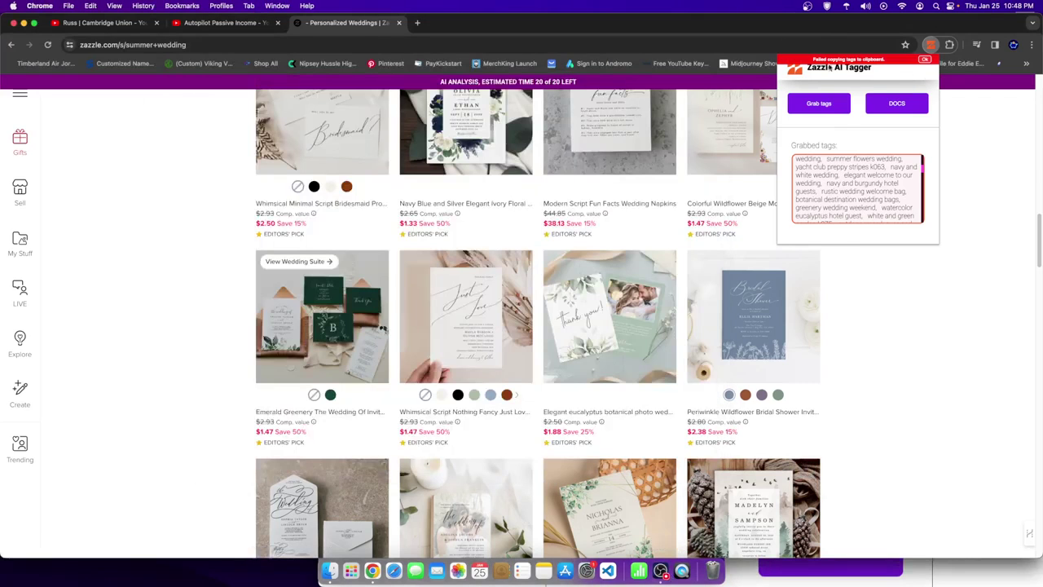
{"action": "scroll", "coordinate": [830, 216], "scroll_direction": "down", "scroll_amount": 10}
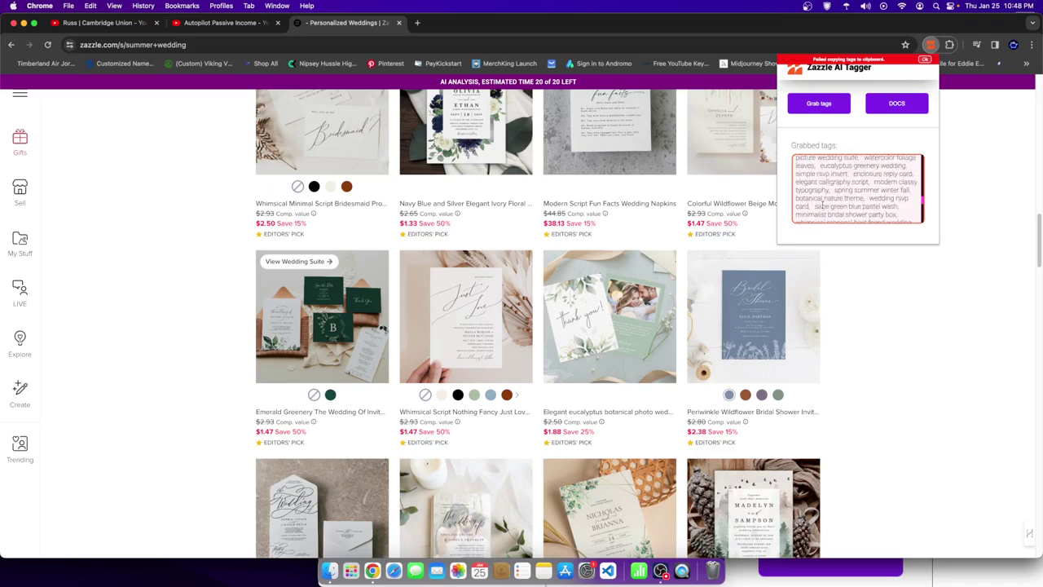
{"action": "left_click_drag", "start_coordinate": [908, 218], "coordinate": [833, 148]}
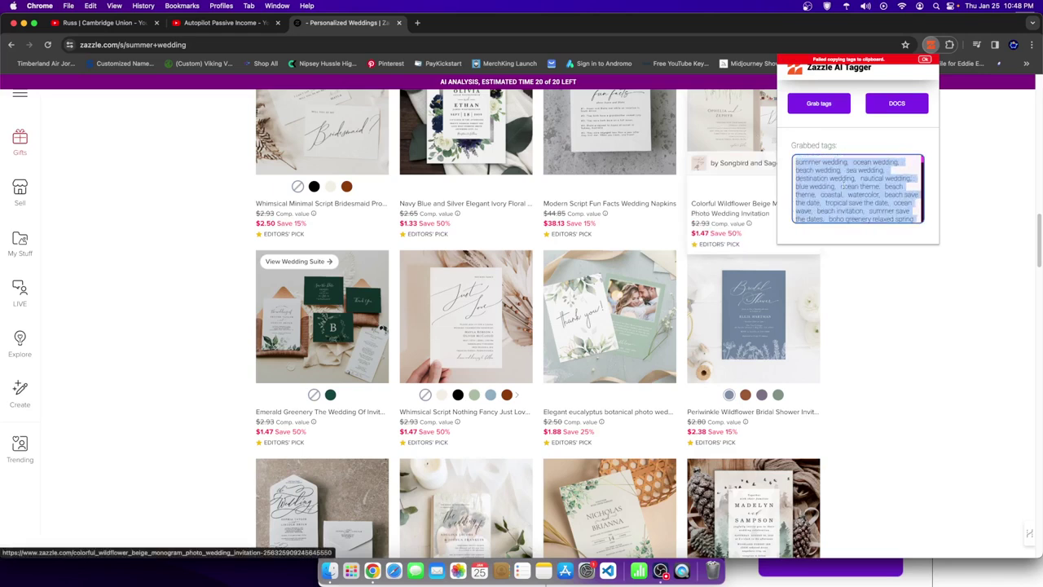
{"action": "right_click", "coordinate": [841, 177]}
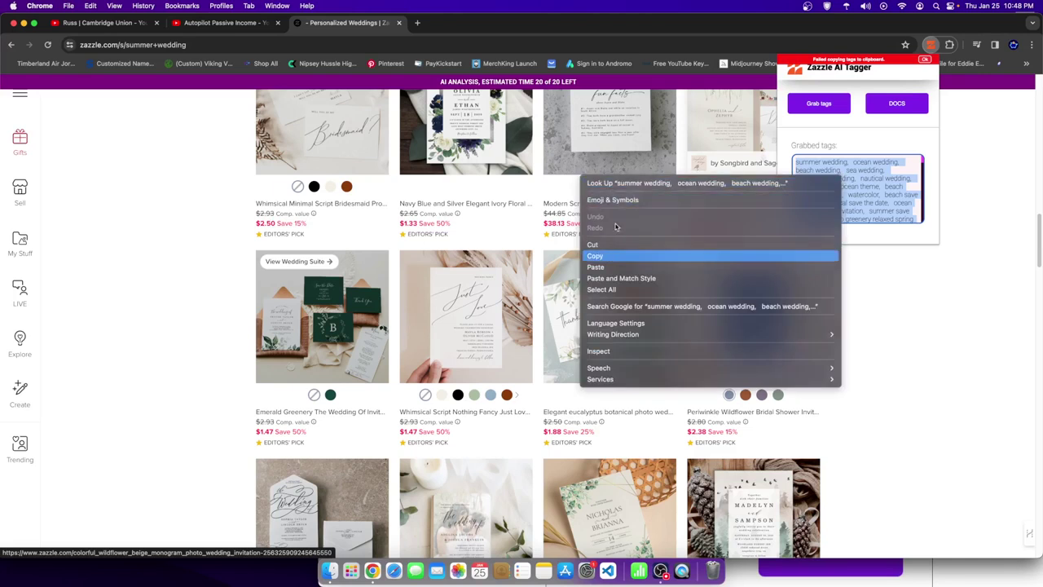
{"action": "left_click", "coordinate": [610, 257]}
- Search the web for an online note pad in a new Incognito window and open the onlinenotepad.org editor
{"action": "left_click", "coordinate": [1032, 45]}
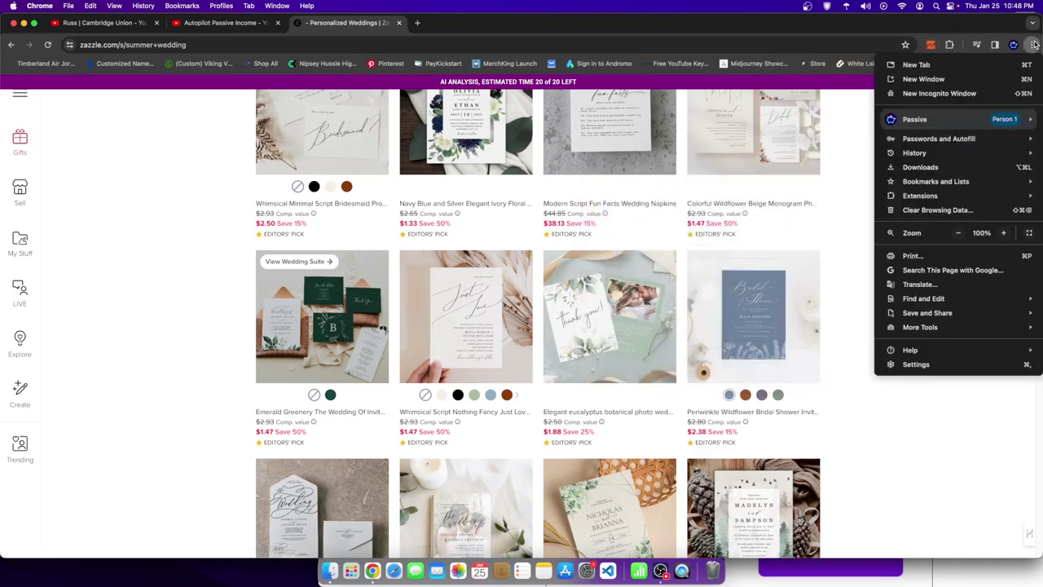
{"action": "left_click", "coordinate": [921, 94]}
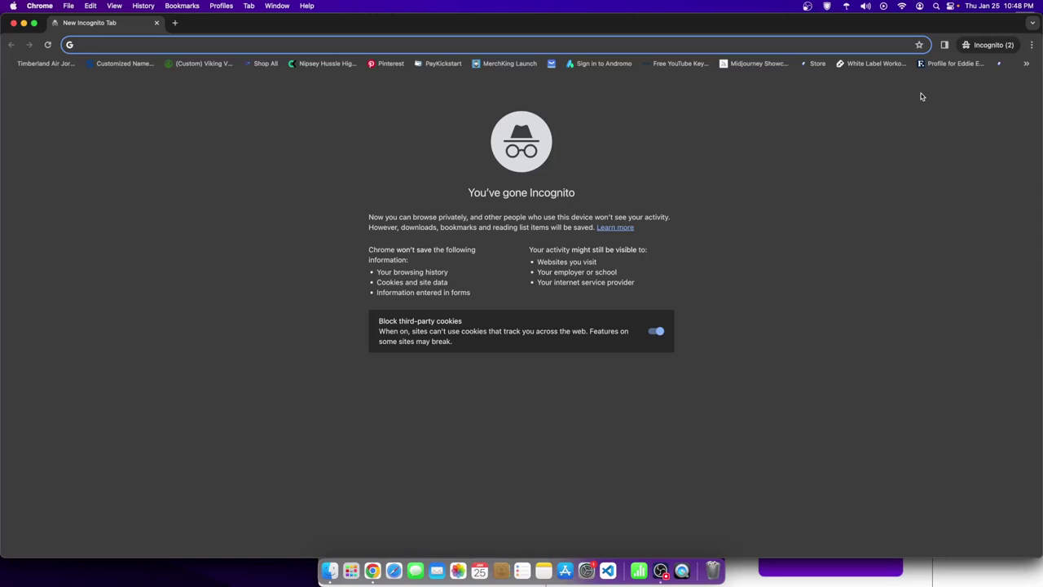
{"action": "type", "text": "onll"}
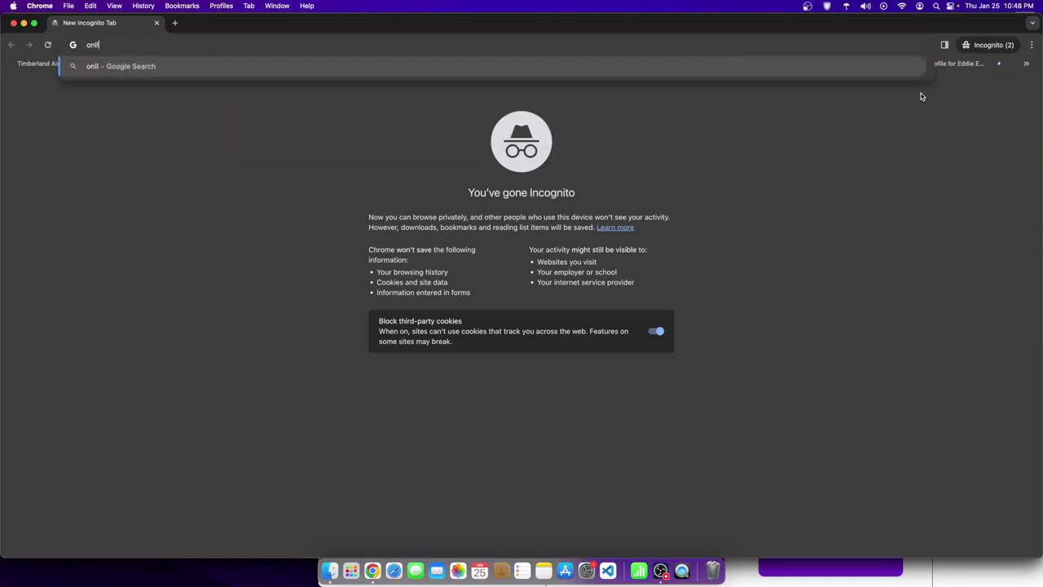
{"action": "type", "text": "ine note pad"}
{"action": "key", "text": "Return"}
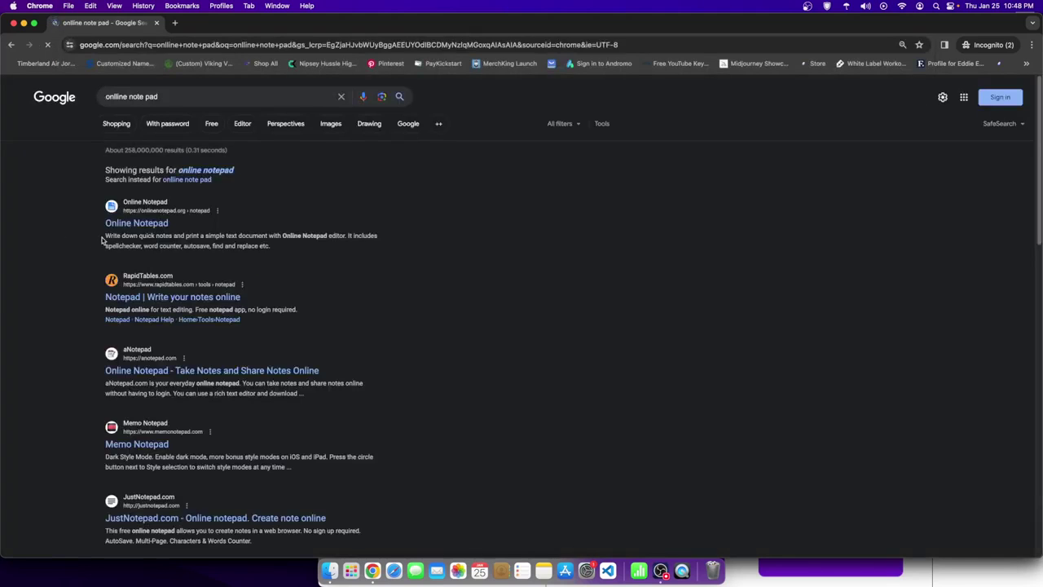
{"action": "left_click", "coordinate": [122, 223]}
- Paste the copied tags into the empty note, look over the list, and collapse the ad banner below it
{"action": "key", "text": "super+v"}
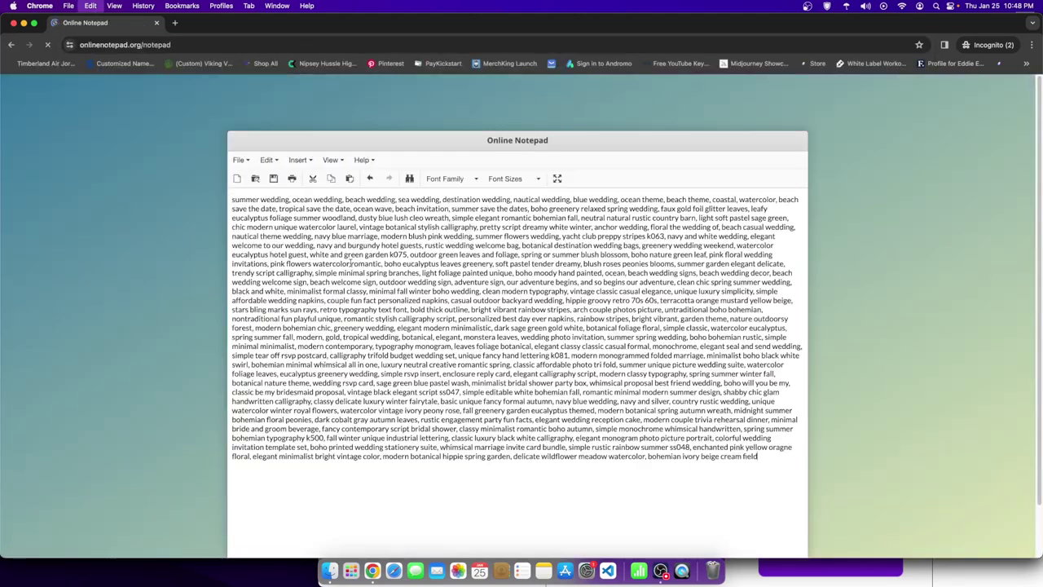
{"action": "left_click_drag", "start_coordinate": [758, 457], "coordinate": [575, 392]}
{"action": "left_click", "coordinate": [319, 245]}
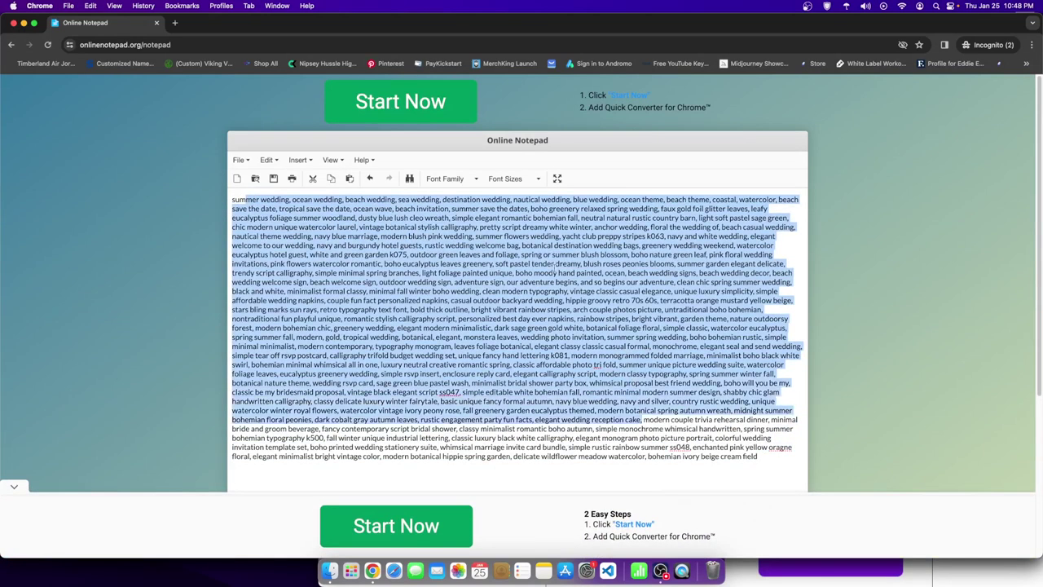
{"action": "left_click", "coordinate": [372, 412]}
{"action": "left_click", "coordinate": [13, 488]}
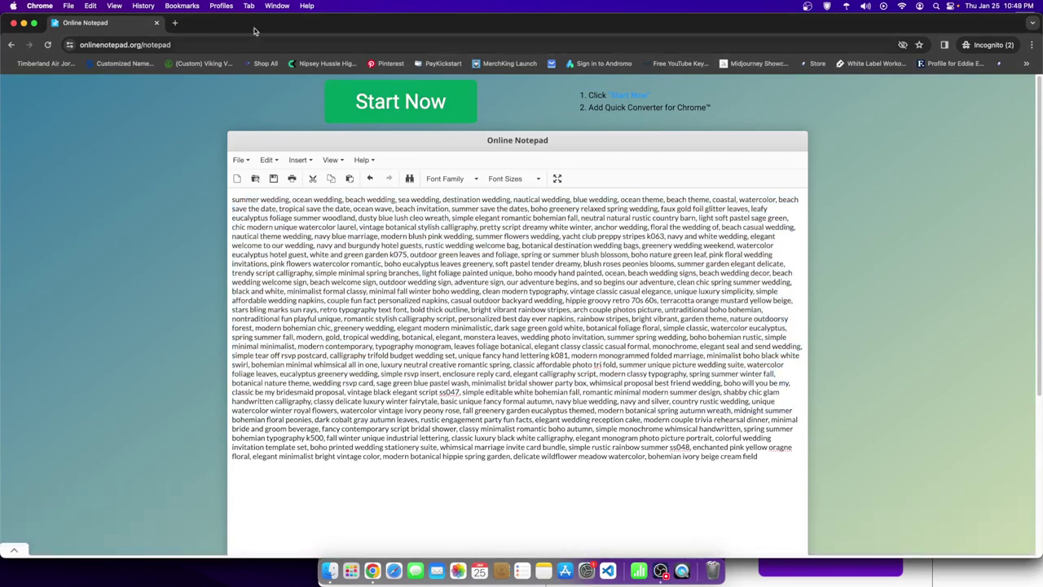
- Narrow the Online Notepad window and place it beside the Zazzle results
{"action": "left_click_drag", "start_coordinate": [253, 31], "coordinate": [428, 31]}
{"action": "left_click_drag", "start_coordinate": [927, 29], "coordinate": [710, 31]}
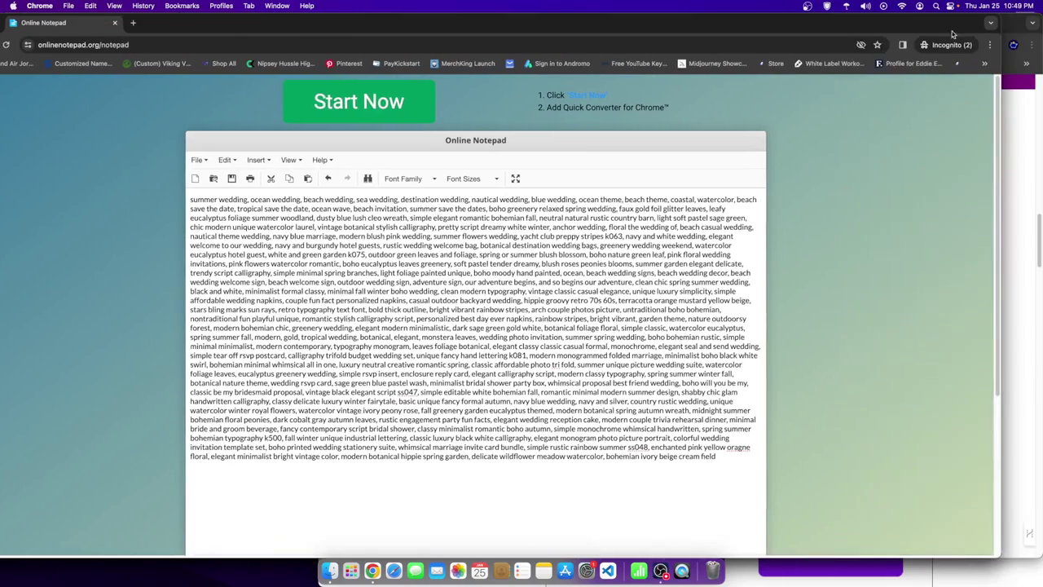
{"action": "left_click_drag", "start_coordinate": [1001, 33], "coordinate": [546, 46]}
{"action": "left_click_drag", "start_coordinate": [377, 27], "coordinate": [1041, 27]}
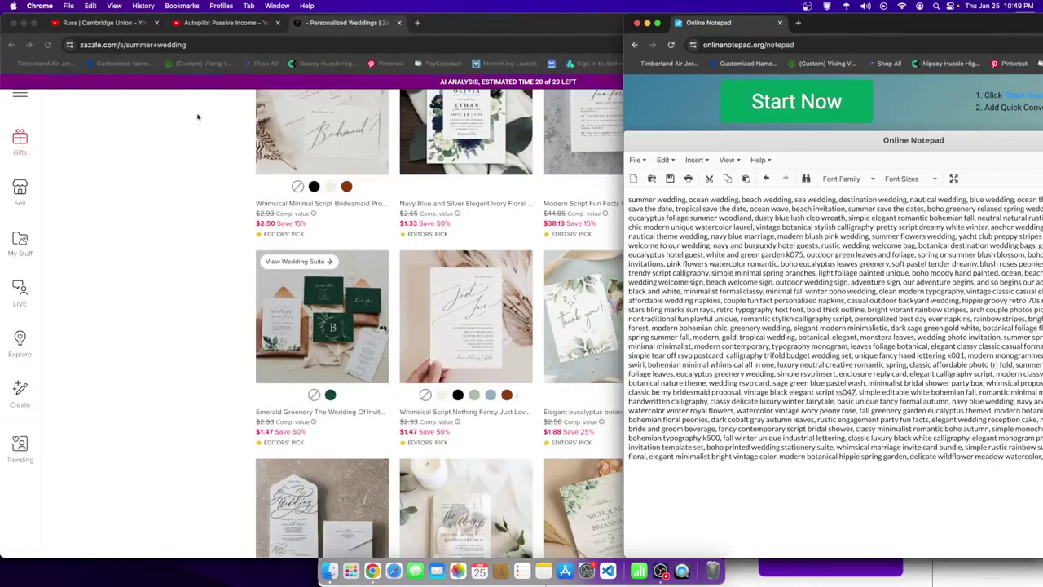
- Return to the Zazzle window and look through the "summer wedding" listings and the heading with the result count
{"action": "scroll", "coordinate": [221, 350], "scroll_direction": "up", "scroll_amount": 10}
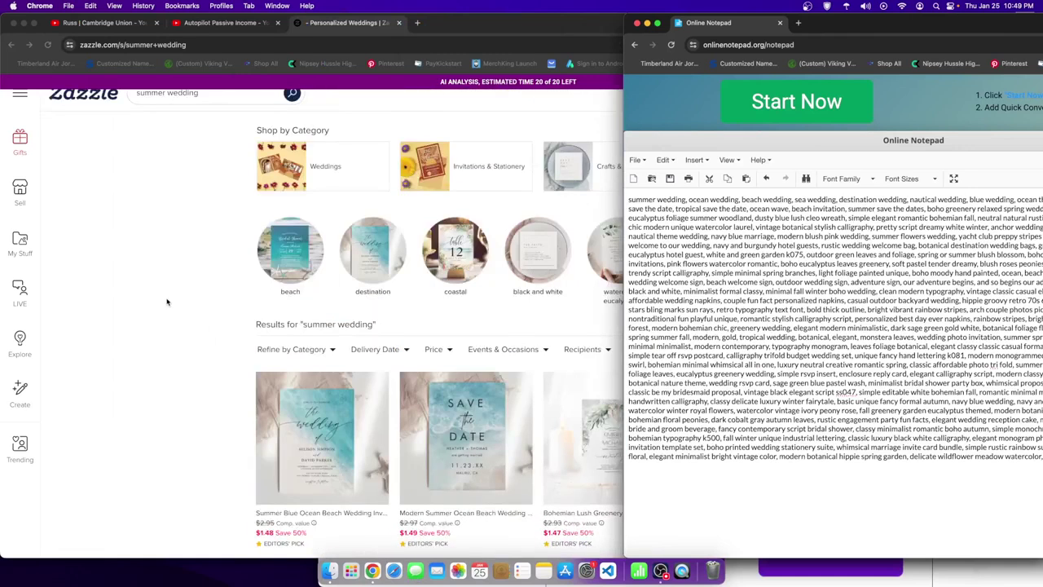
{"action": "scroll", "coordinate": [167, 301], "scroll_direction": "up", "scroll_amount": 1}
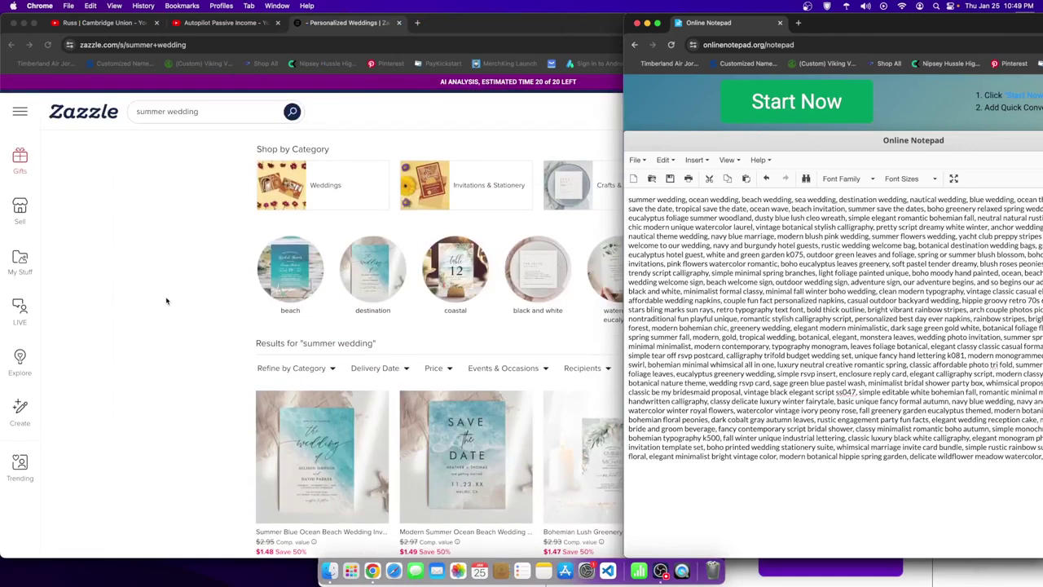
{"action": "left_click", "coordinate": [166, 302]}
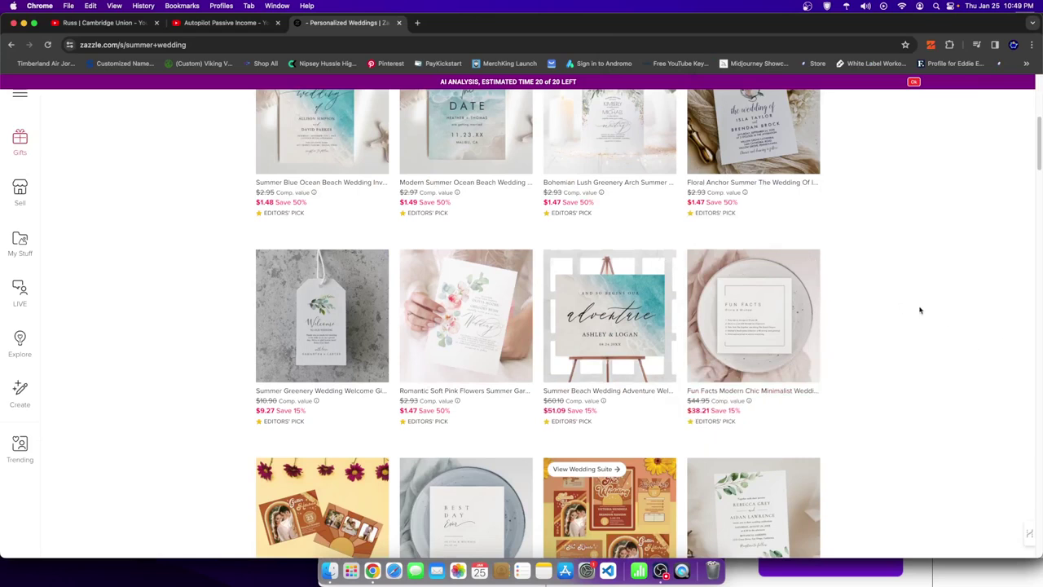
{"action": "scroll", "coordinate": [815, 318], "scroll_direction": "down", "scroll_amount": 5}
{"action": "scroll", "coordinate": [589, 383], "scroll_direction": "down", "scroll_amount": 5}
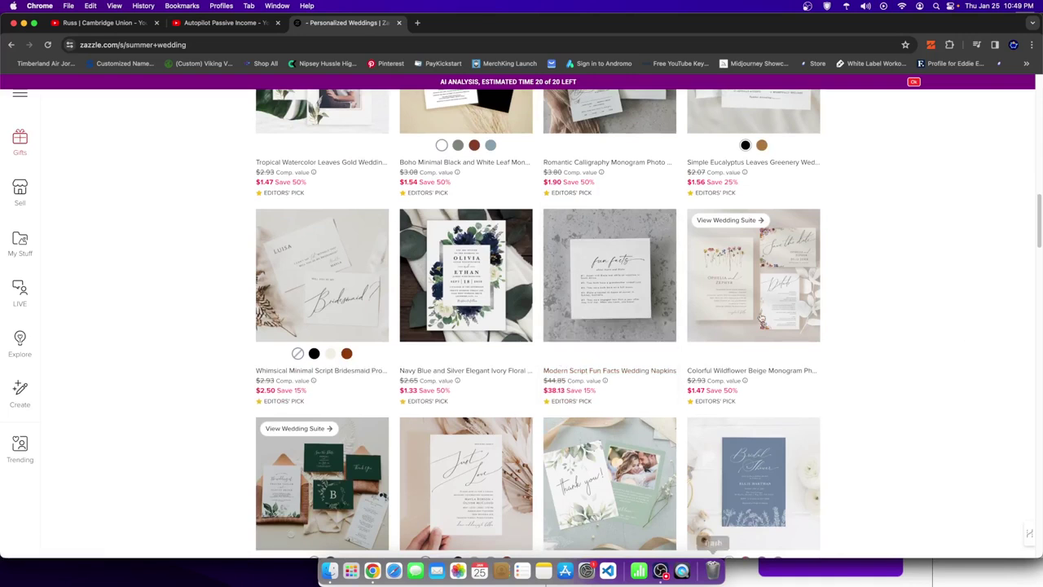
{"action": "scroll", "coordinate": [517, 417], "scroll_direction": "up", "scroll_amount": 4}
{"action": "scroll", "coordinate": [517, 415], "scroll_direction": "up", "scroll_amount": 2}
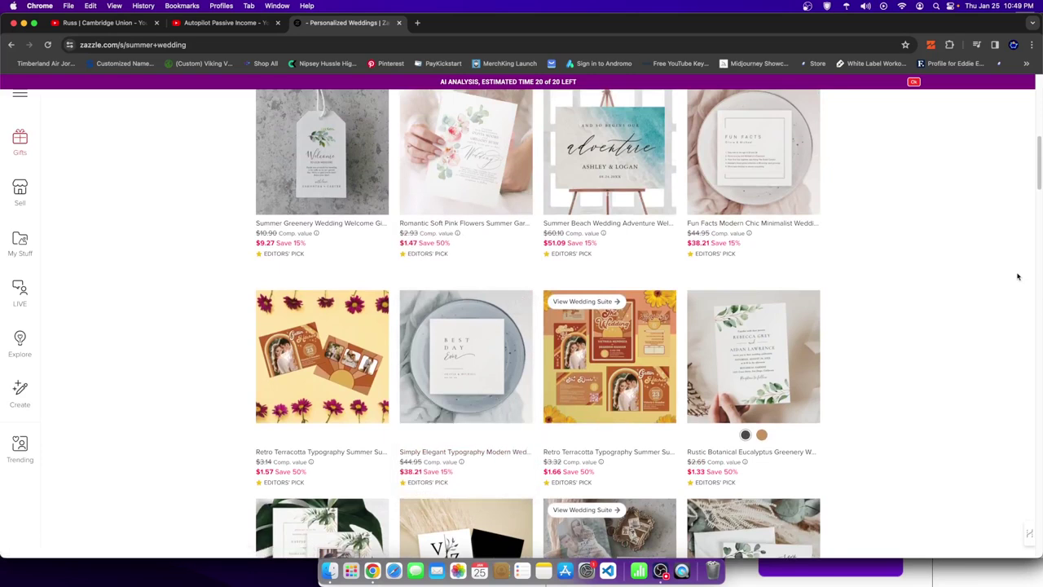
{"action": "scroll", "coordinate": [867, 252], "scroll_direction": "up", "scroll_amount": 6}
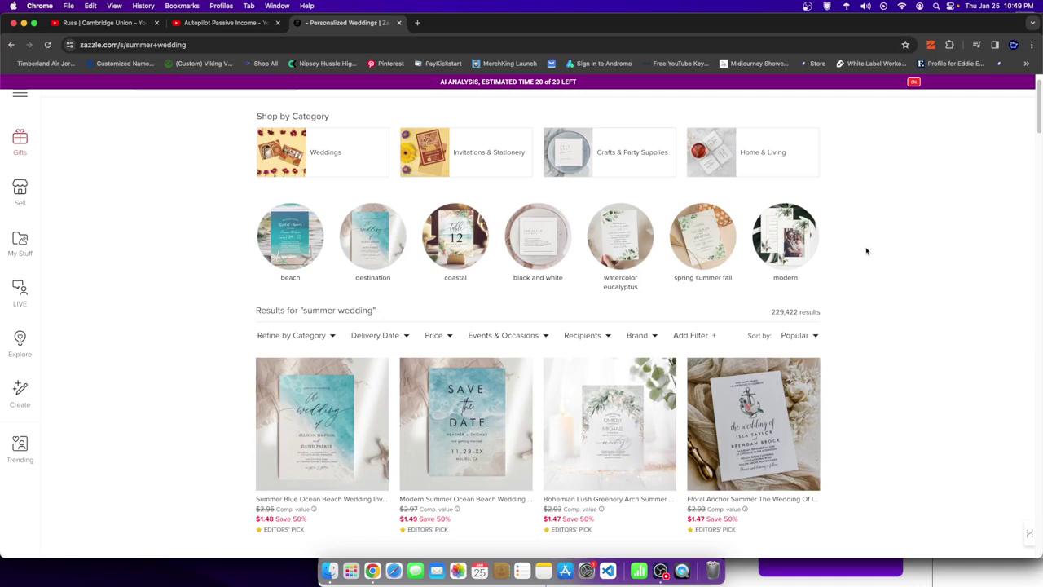
- Switch back to the Online Notepad window in front of the Zazzle results, closing the RocketTagger product page and the full-page ad
{"action": "left_click", "coordinate": [986, 577]}
{"action": "left_click", "coordinate": [98, 409]}
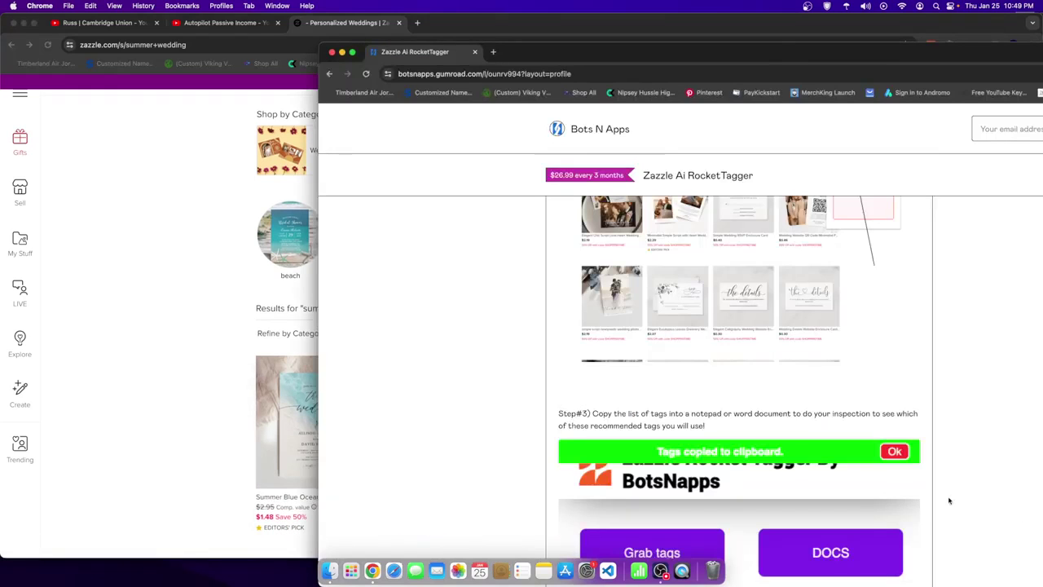
{"action": "left_click", "coordinate": [824, 568]}
{"action": "left_click_drag", "start_coordinate": [741, 51], "coordinate": [468, 33]}
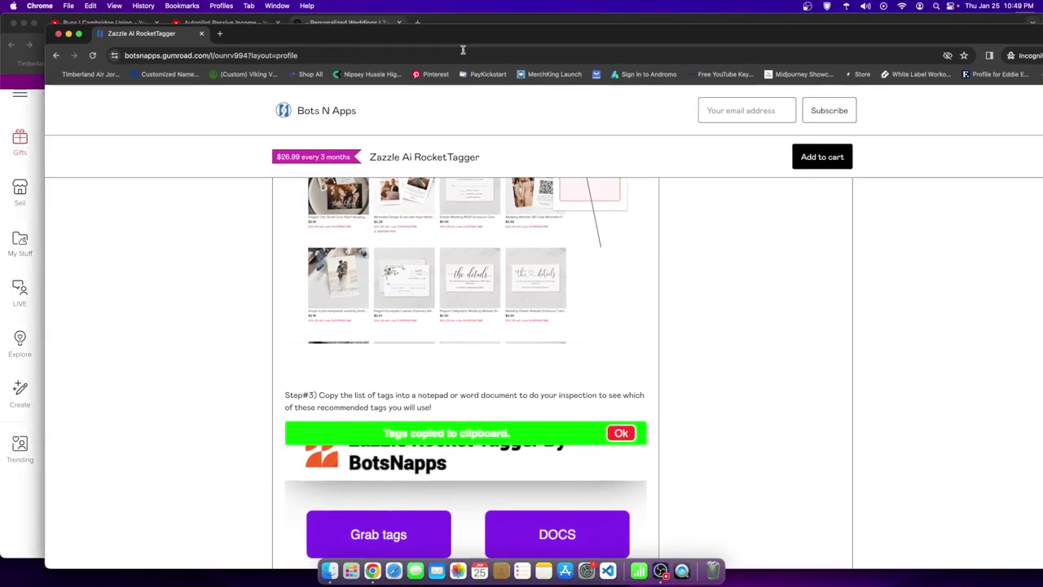
{"action": "right_click", "coordinate": [372, 571]}
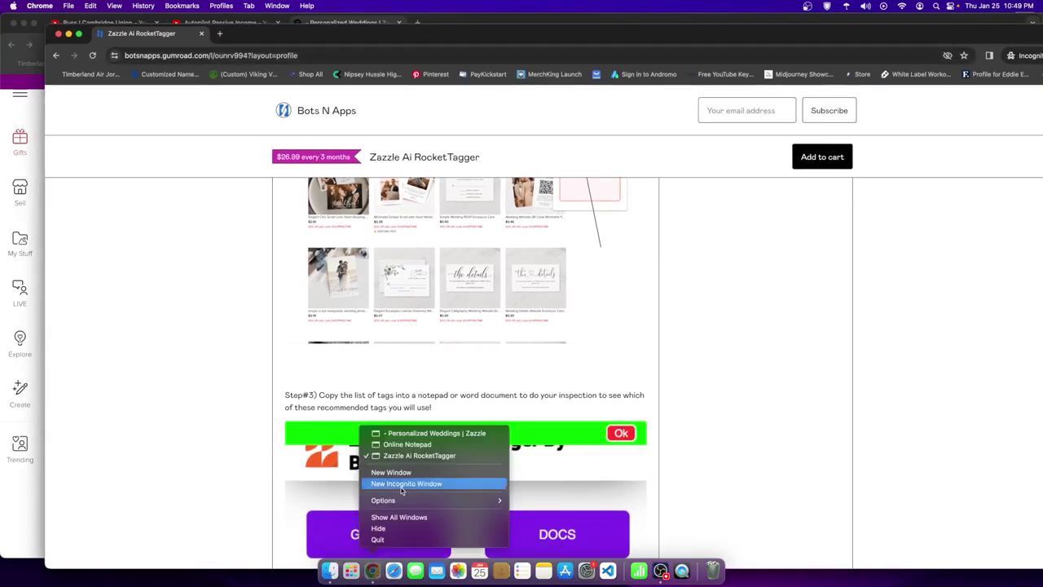
{"action": "left_click", "coordinate": [405, 445]}
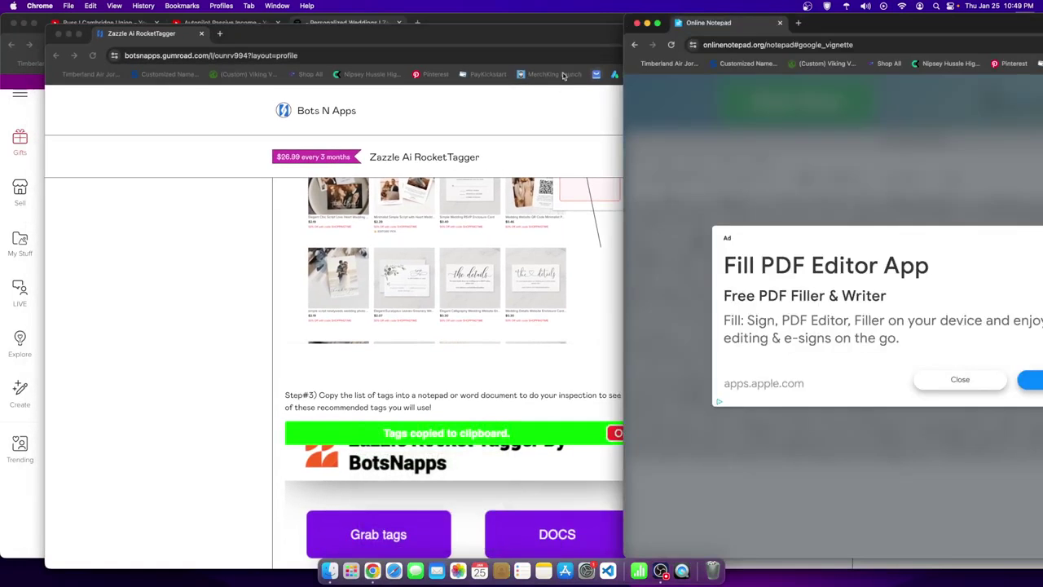
{"action": "left_click", "coordinate": [200, 34]}
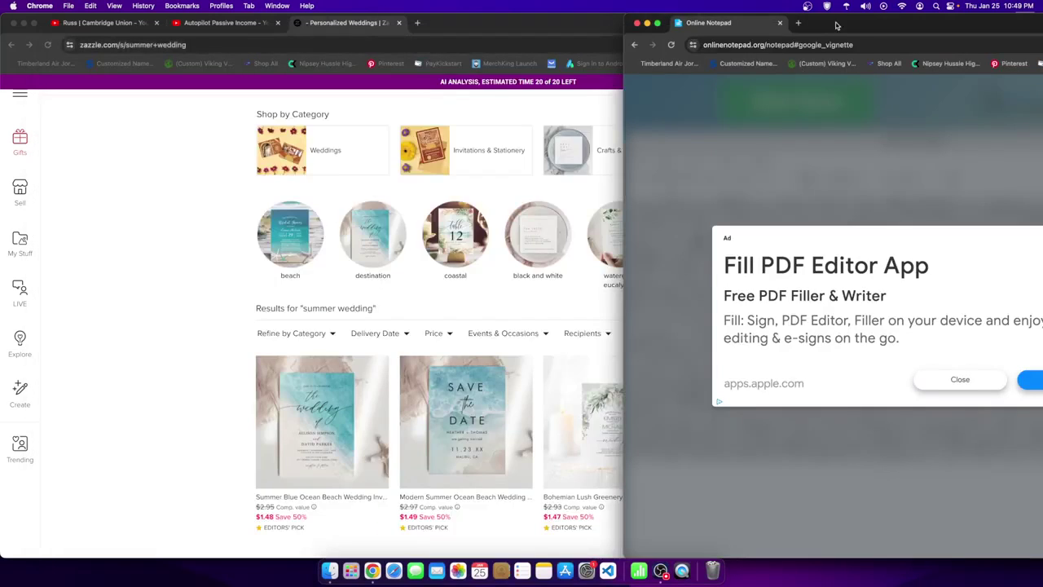
{"action": "left_click_drag", "start_coordinate": [838, 26], "coordinate": [470, 26]}
{"action": "left_click", "coordinate": [601, 385]}
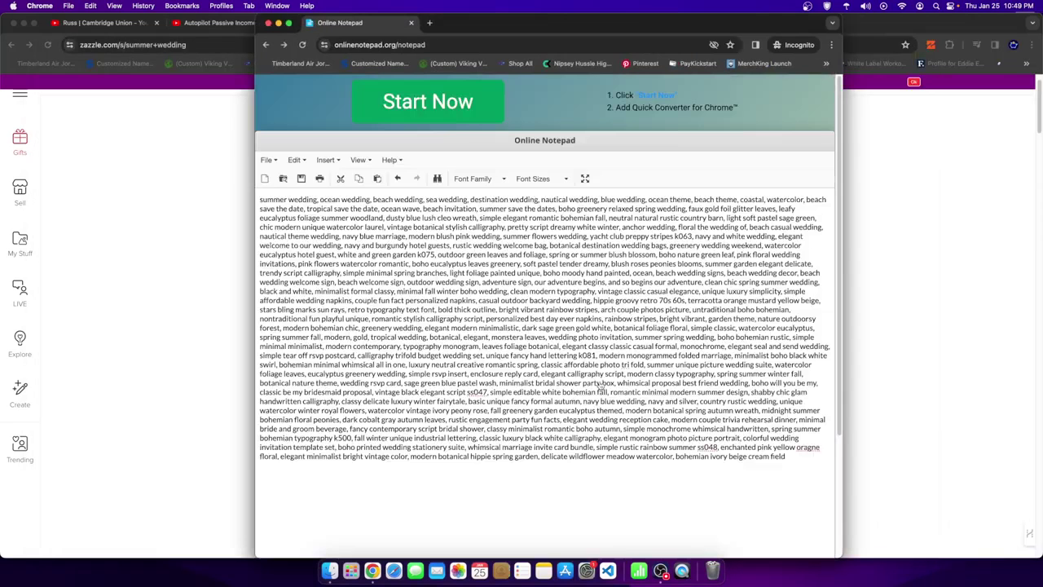
- Inspect the pasted tags in the notepad, highlighting examples such as "navy blue marriage" and "vintage classic casual elegance"
{"action": "left_click_drag", "start_coordinate": [383, 237], "coordinate": [585, 395]}
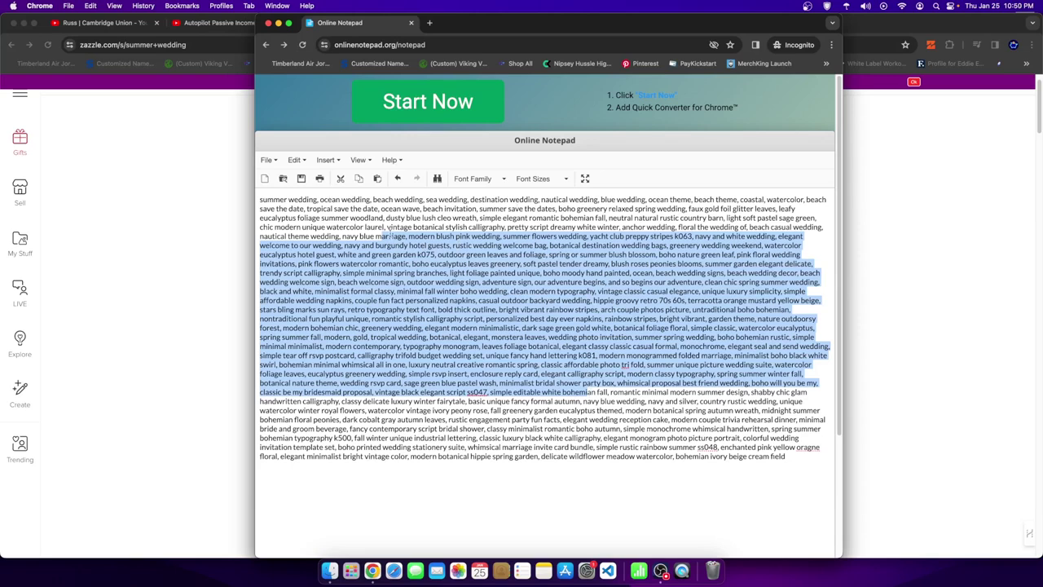
{"action": "left_click", "coordinate": [414, 234]}
{"action": "left_click_drag", "start_coordinate": [342, 236], "coordinate": [393, 240]}
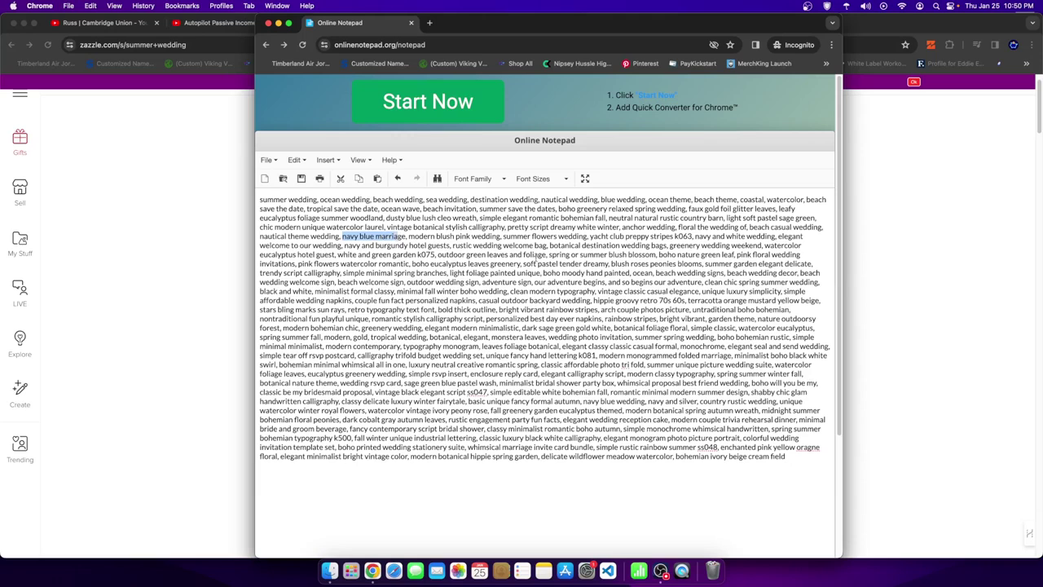
{"action": "left_click_drag", "start_coordinate": [599, 292], "coordinate": [694, 293]}
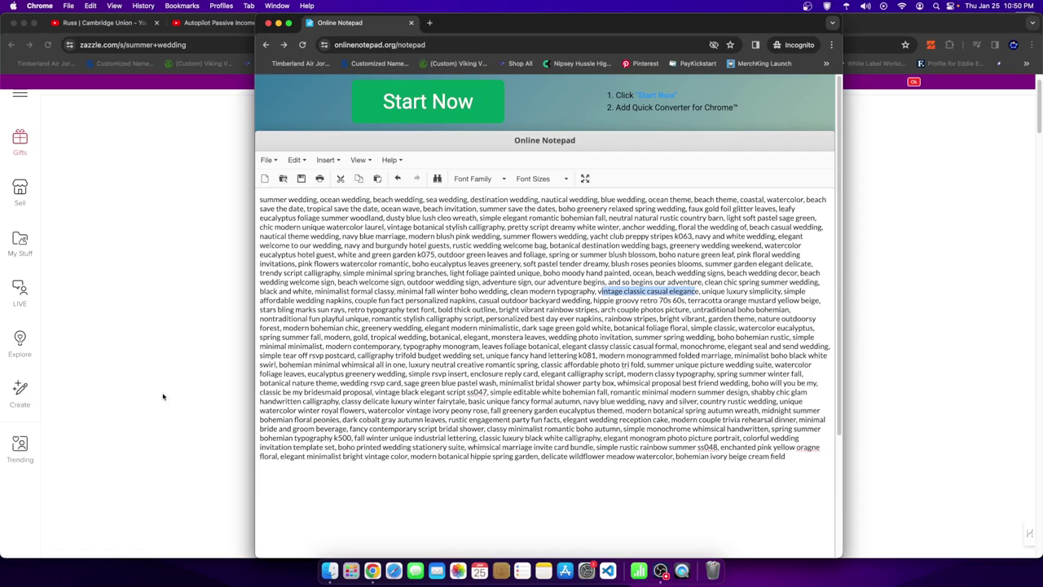
- Open the "Modern Summer Ocean Beach Wedding Save The Date" listing from the Zazzle results and look over its product page
{"action": "left_click", "coordinate": [171, 352]}
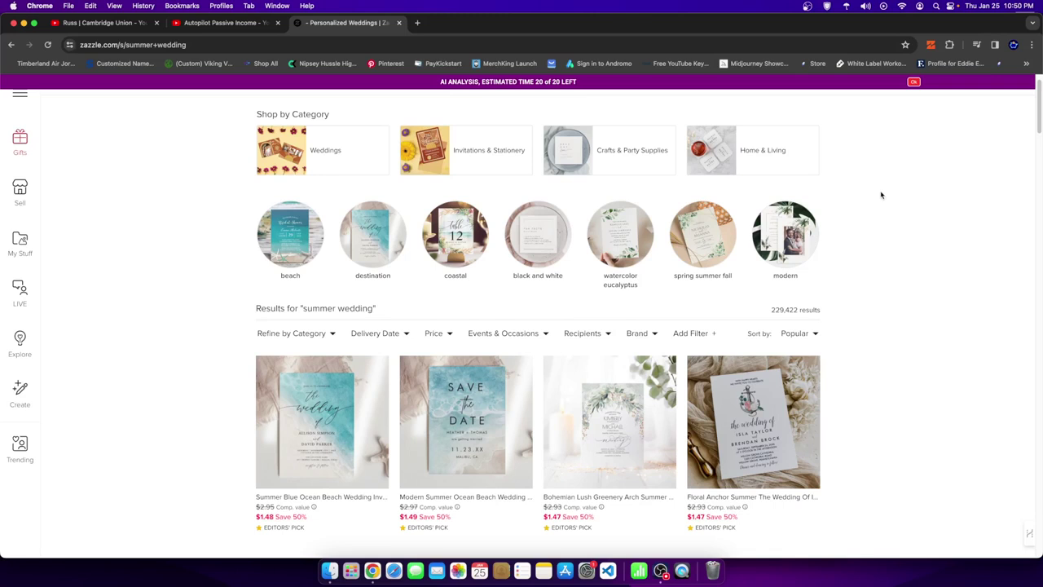
{"action": "scroll", "coordinate": [570, 285], "scroll_direction": "down", "scroll_amount": 6}
{"action": "scroll", "coordinate": [505, 293], "scroll_direction": "up", "scroll_amount": 5}
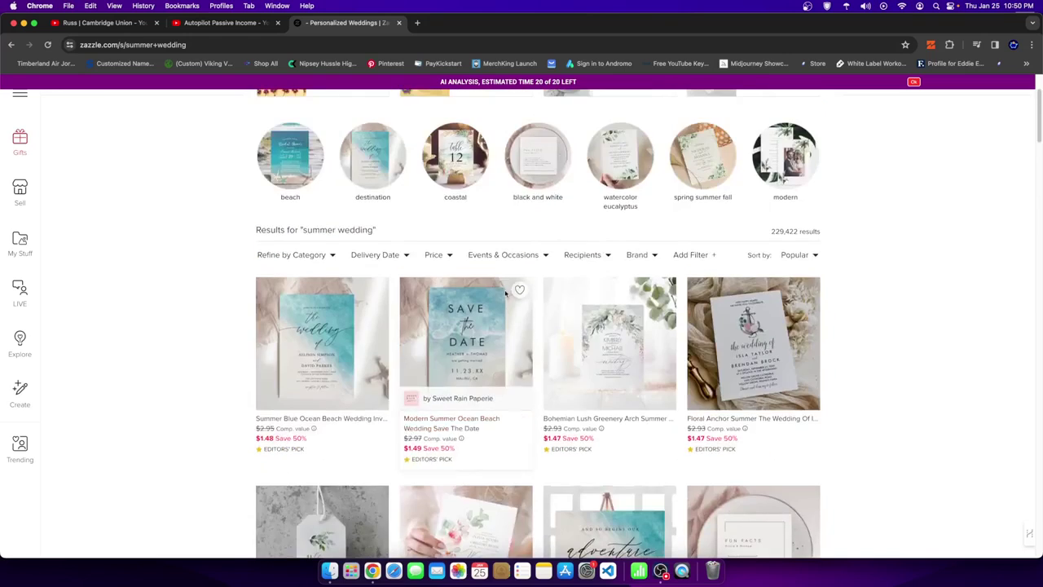
{"action": "left_click", "coordinate": [437, 312]}
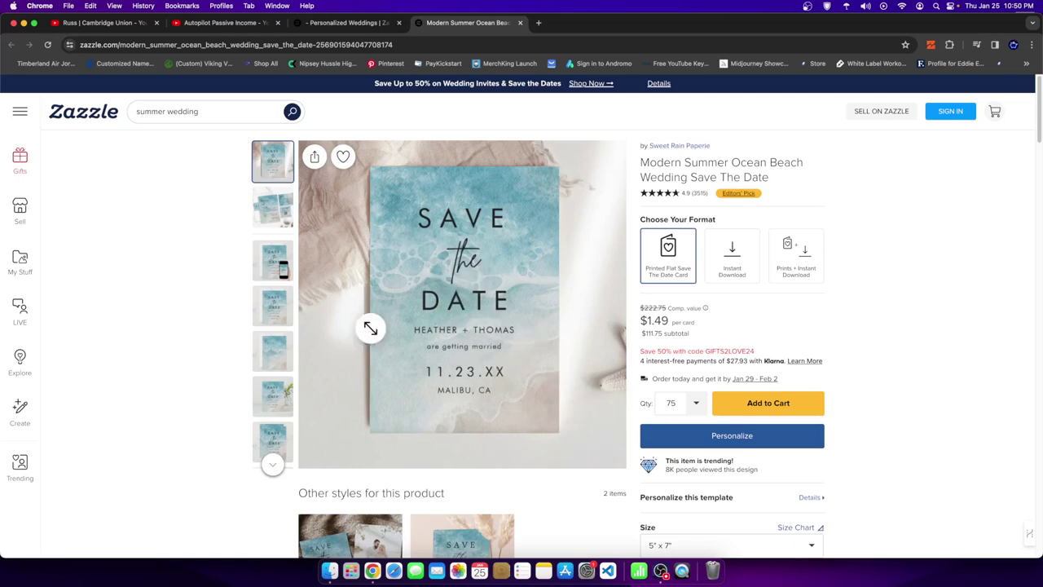
{"action": "scroll", "coordinate": [489, 332], "scroll_direction": "down", "scroll_amount": 3}
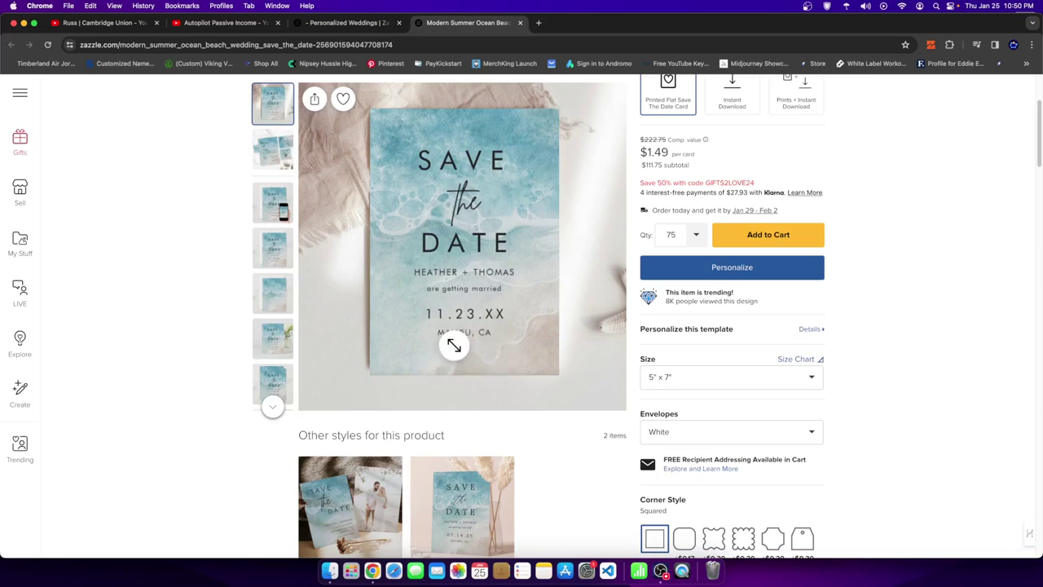
- View the enlarged save-the-date card image, close it, and open the card's personalization form
{"action": "left_click", "coordinate": [454, 346]}
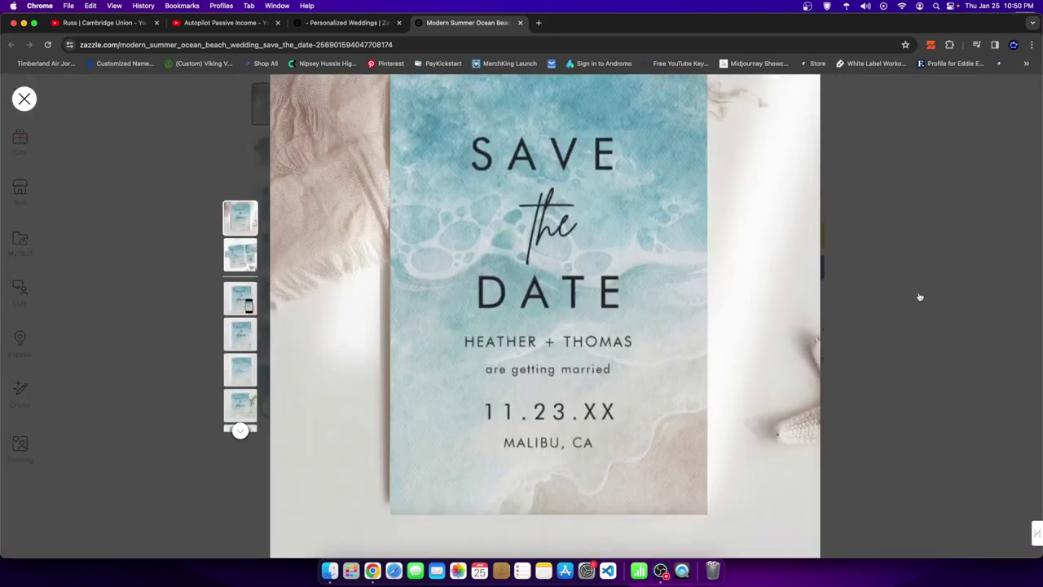
{"action": "left_click", "coordinate": [919, 297]}
{"action": "left_click", "coordinate": [758, 268]}
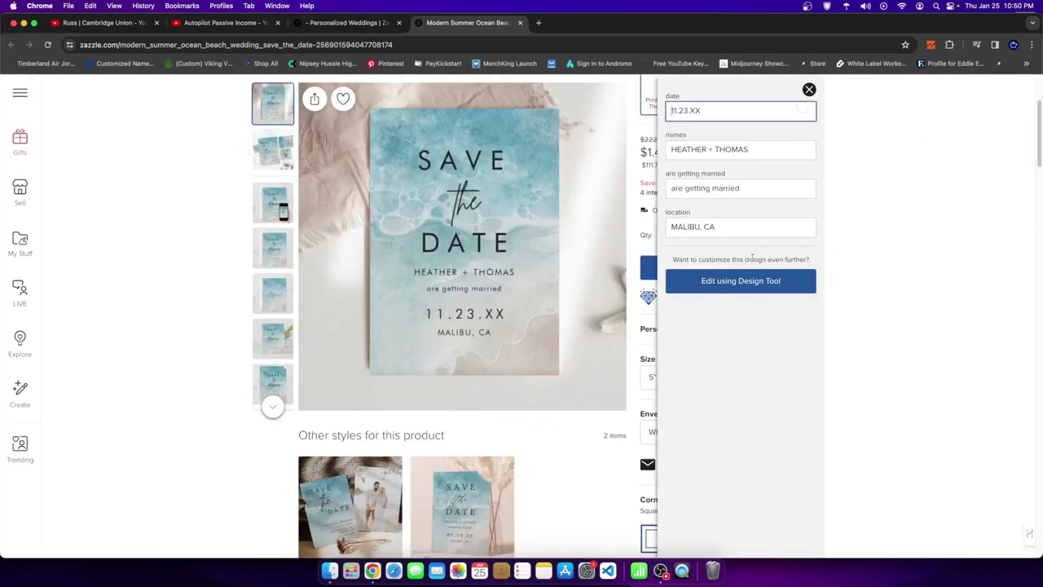
- Examine the card's personalization form, highlighting the date, names, "are getting married" and location fields without changing them
{"action": "left_click_drag", "start_coordinate": [727, 179], "coordinate": [668, 178]}
{"action": "left_click_drag", "start_coordinate": [772, 217], "coordinate": [697, 217]}
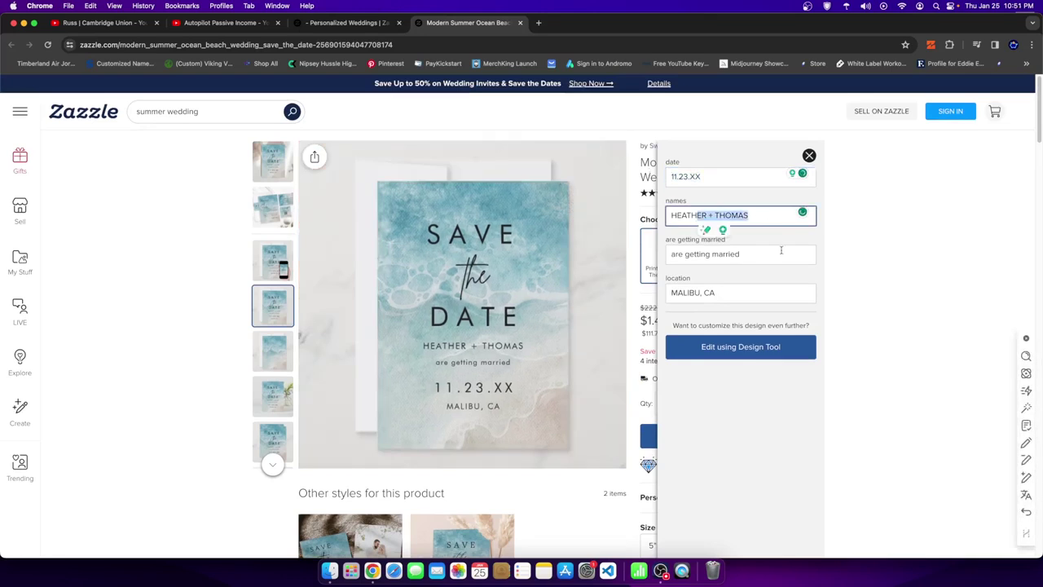
{"action": "left_click", "coordinate": [781, 250]}
{"action": "key", "text": "Tab"}
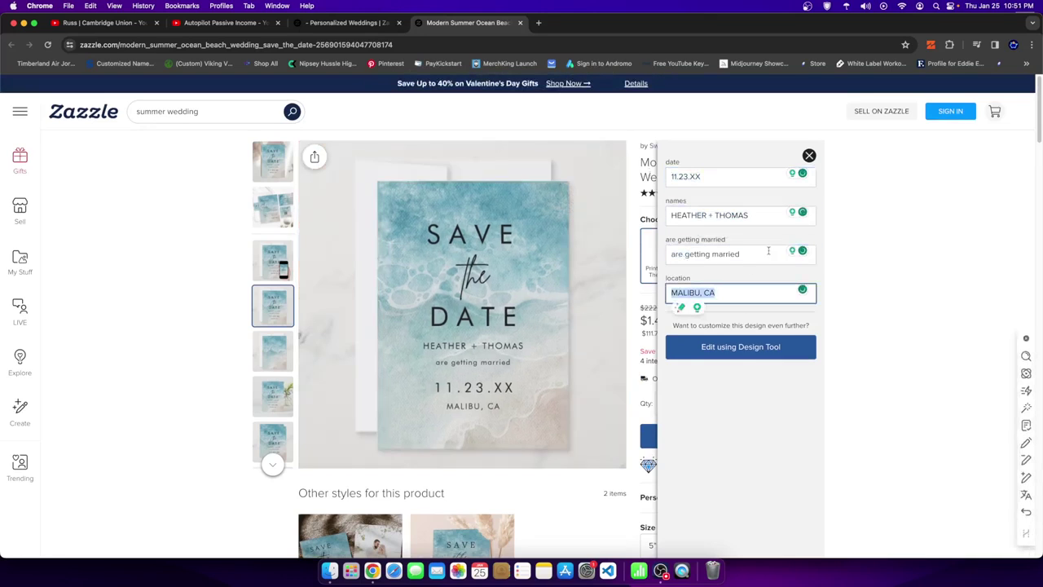
{"action": "triple_click", "coordinate": [768, 251]}
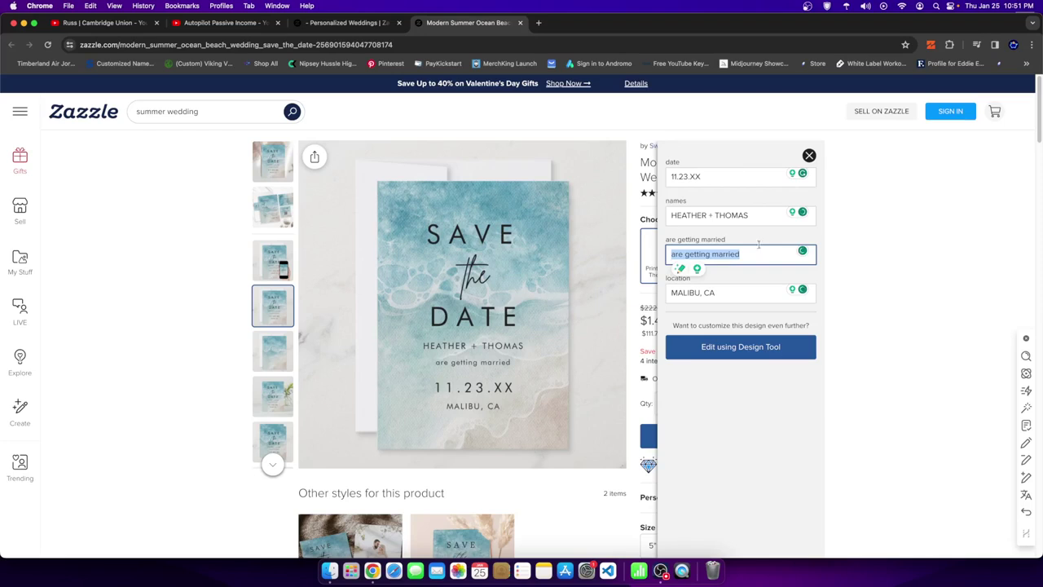
{"action": "left_click_drag", "start_coordinate": [677, 214], "coordinate": [740, 213]}
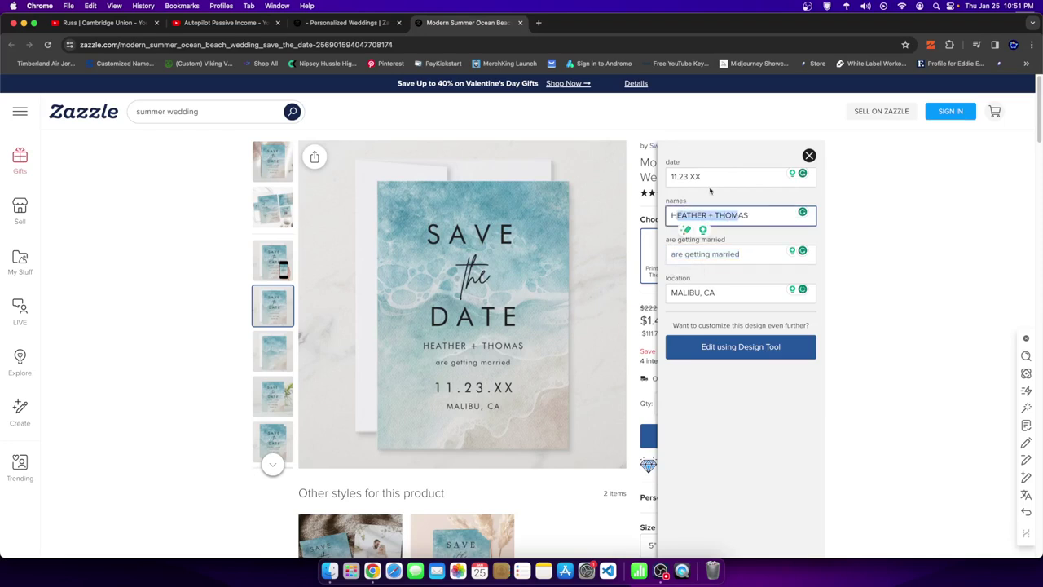
{"action": "left_click_drag", "start_coordinate": [716, 179], "coordinate": [663, 182]}
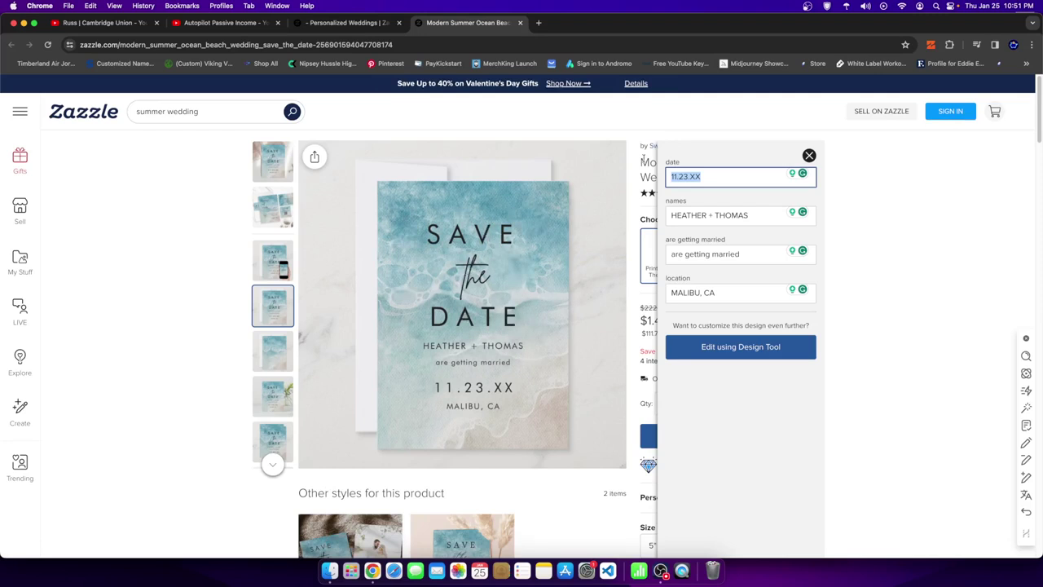
{"action": "left_click_drag", "start_coordinate": [876, 27], "coordinate": [758, 27]}
{"action": "left_click_drag", "start_coordinate": [680, 27], "coordinate": [801, 18]}
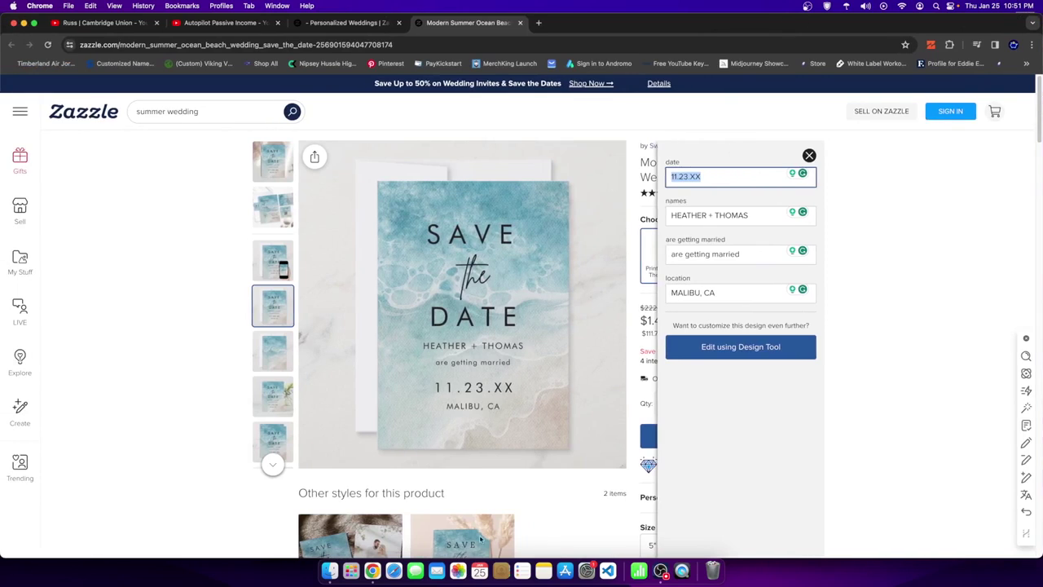
- Switch to the Online Notepad window, highlight part of the "fall greenery garden eucalyptus themed" tag, and return to the Zazzle window
{"action": "right_click", "coordinate": [381, 577]}
{"action": "left_click", "coordinate": [391, 456]}
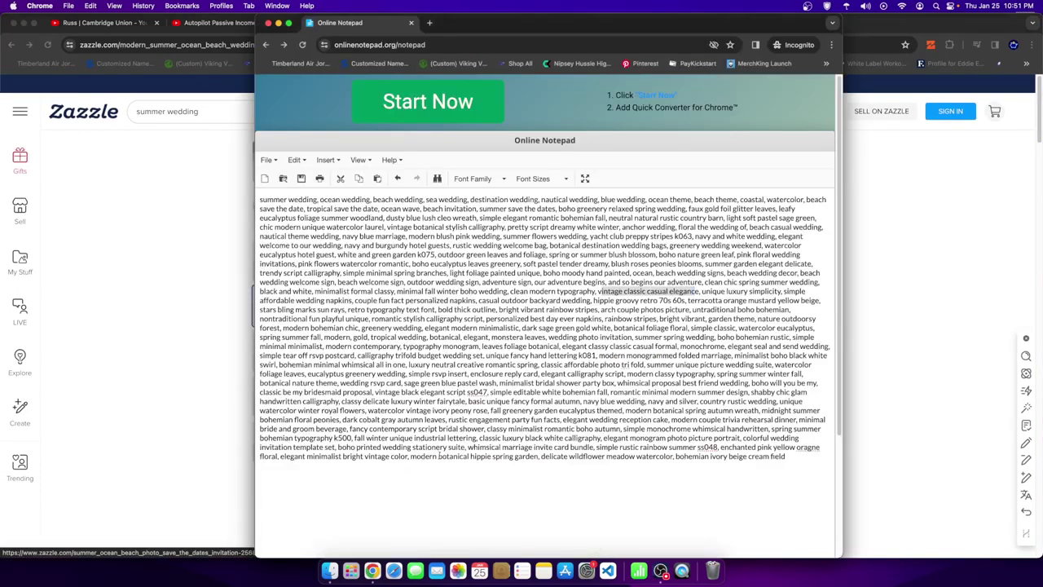
{"action": "scroll", "coordinate": [524, 442], "scroll_direction": "down", "scroll_amount": 4}
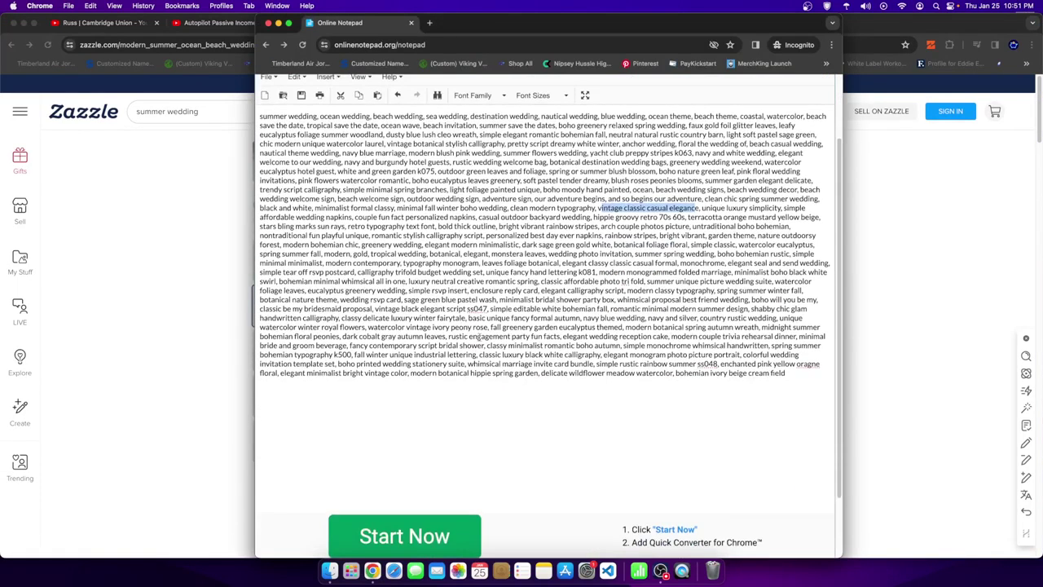
{"action": "left_click_drag", "start_coordinate": [490, 327], "coordinate": [550, 326]}
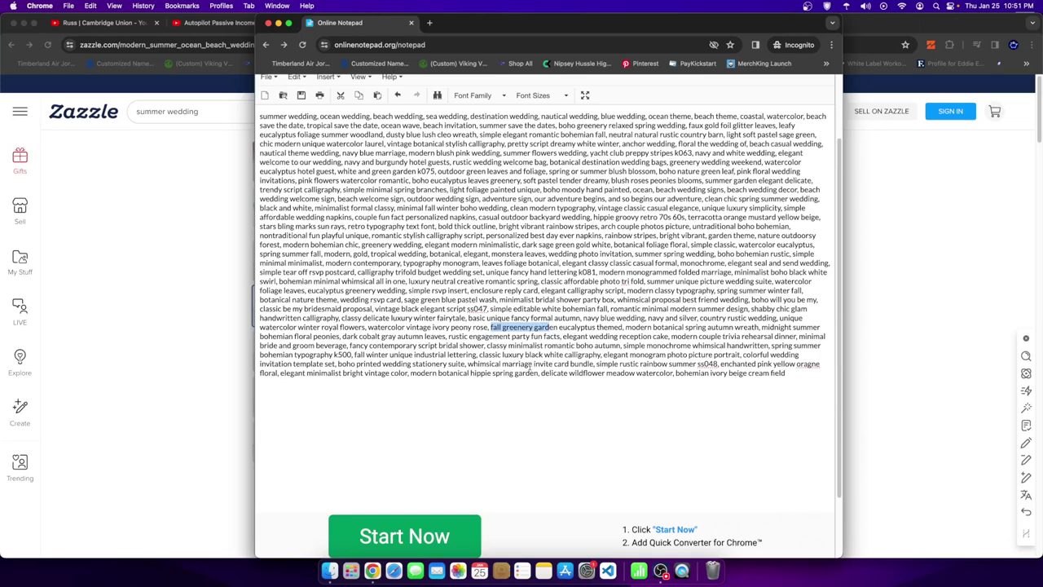
{"action": "left_click", "coordinate": [848, 304]}
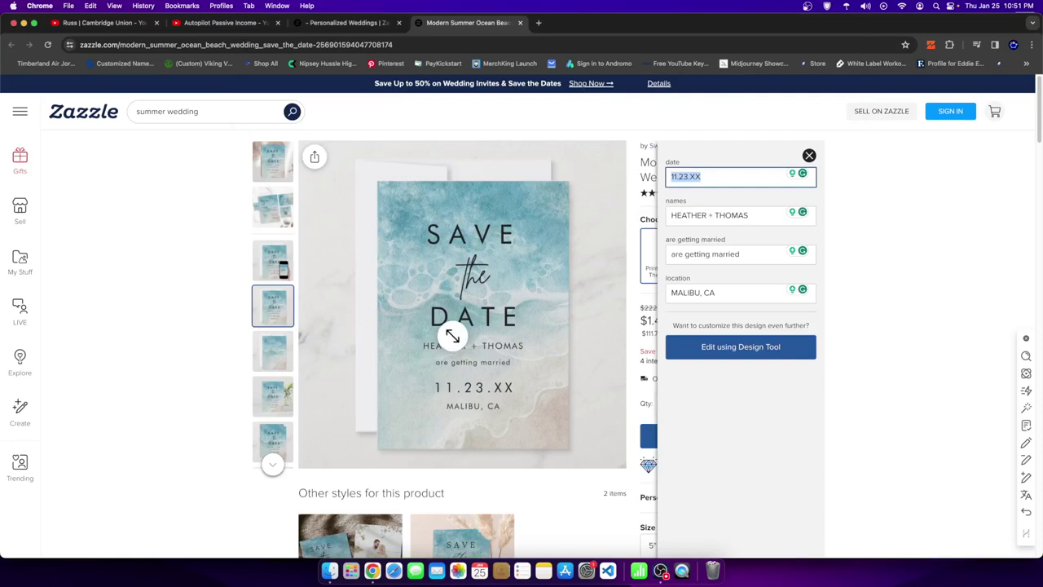
- Switch to the Autopilot Passive Income YouTube page and look through the channel's list of videos
{"action": "left_click", "coordinate": [220, 22]}
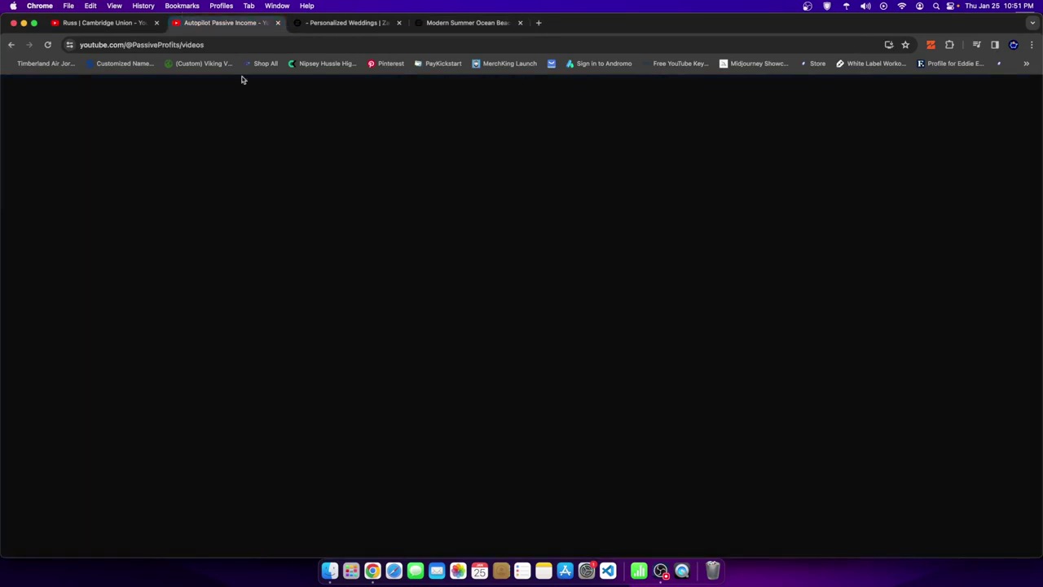
{"action": "scroll", "coordinate": [450, 399], "scroll_direction": "down", "scroll_amount": 10}
{"action": "scroll", "coordinate": [619, 466], "scroll_direction": "down", "scroll_amount": 4}
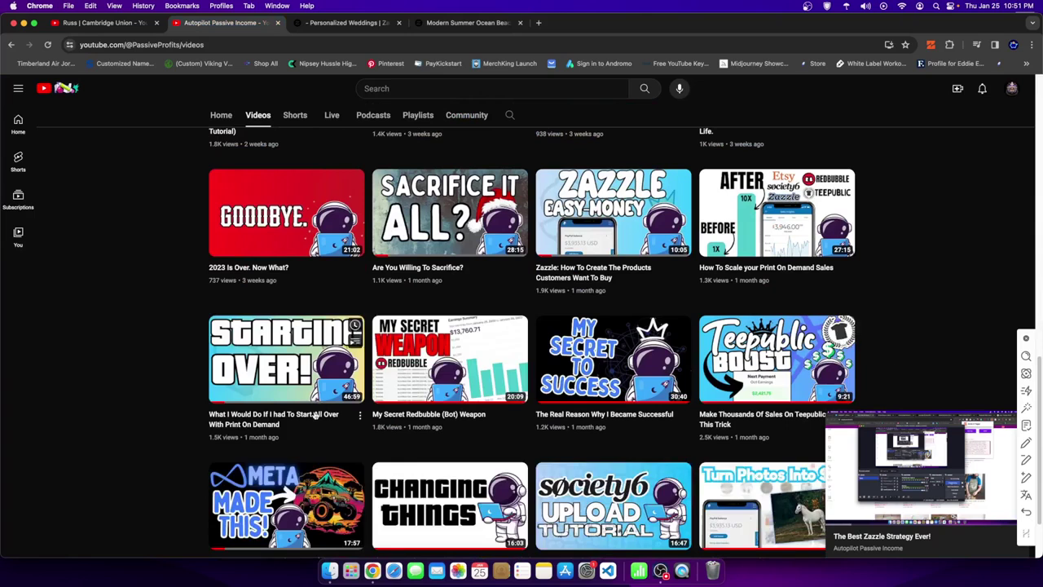
{"action": "scroll", "coordinate": [225, 458], "scroll_direction": "up", "scroll_amount": 3}
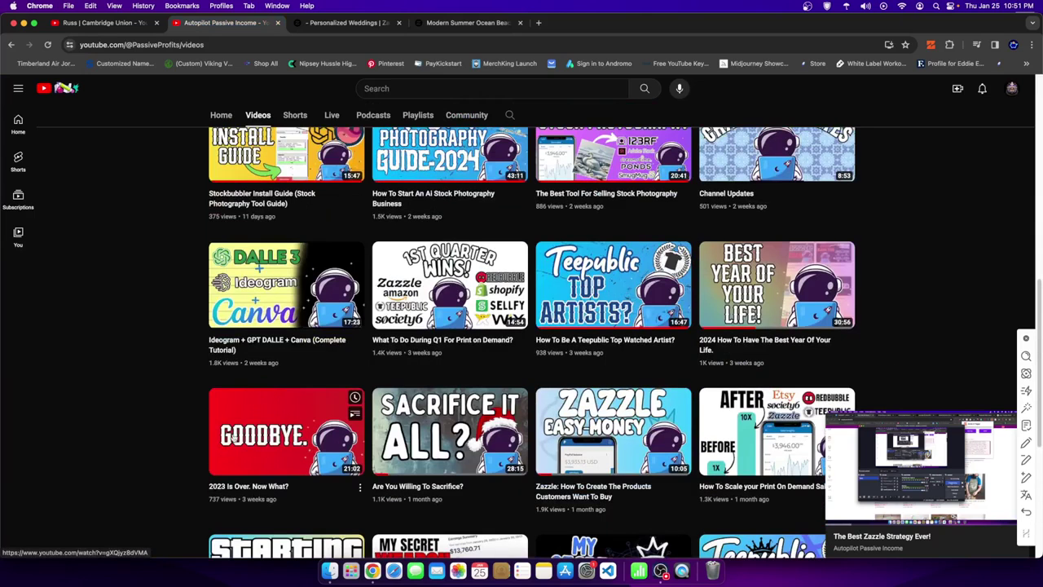
{"action": "scroll", "coordinate": [358, 436], "scroll_direction": "up", "scroll_amount": 3}
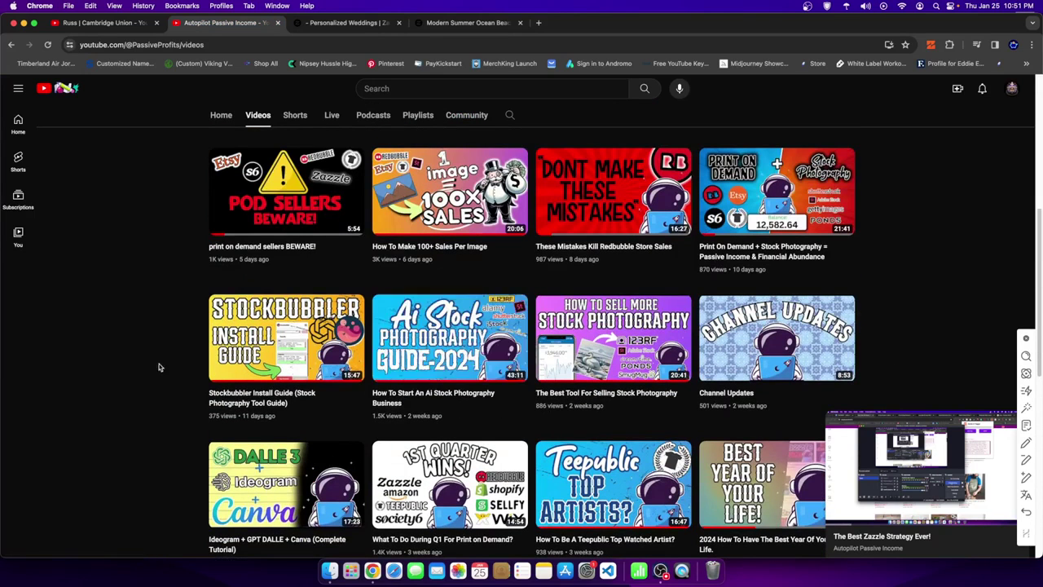
{"action": "scroll", "coordinate": [127, 410], "scroll_direction": "up", "scroll_amount": 2}
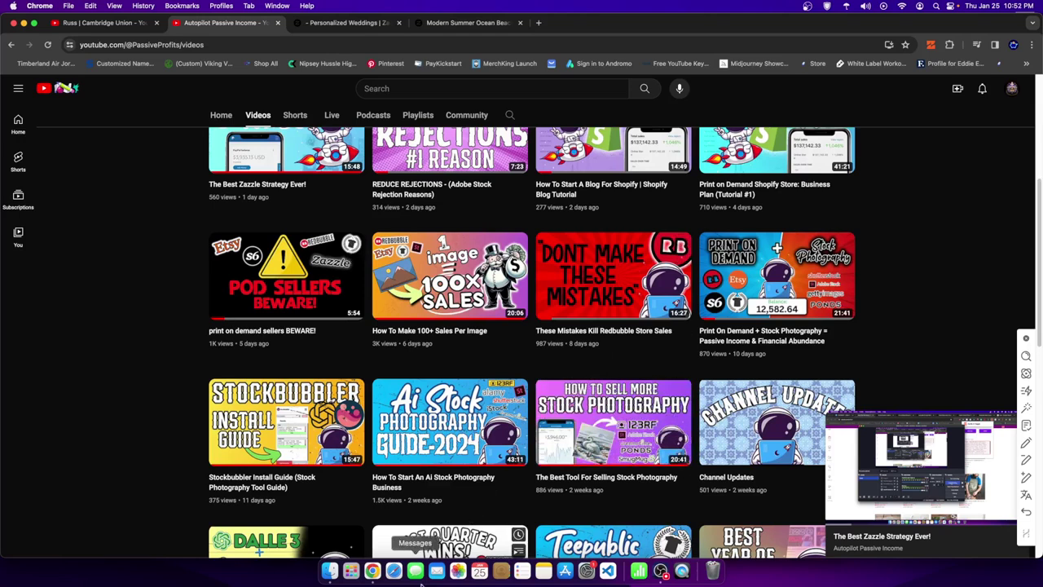
- Bring the Online Notepad window to the front and look over the collected tags from the start
{"action": "right_click", "coordinate": [373, 571]}
{"action": "left_click", "coordinate": [407, 455]}
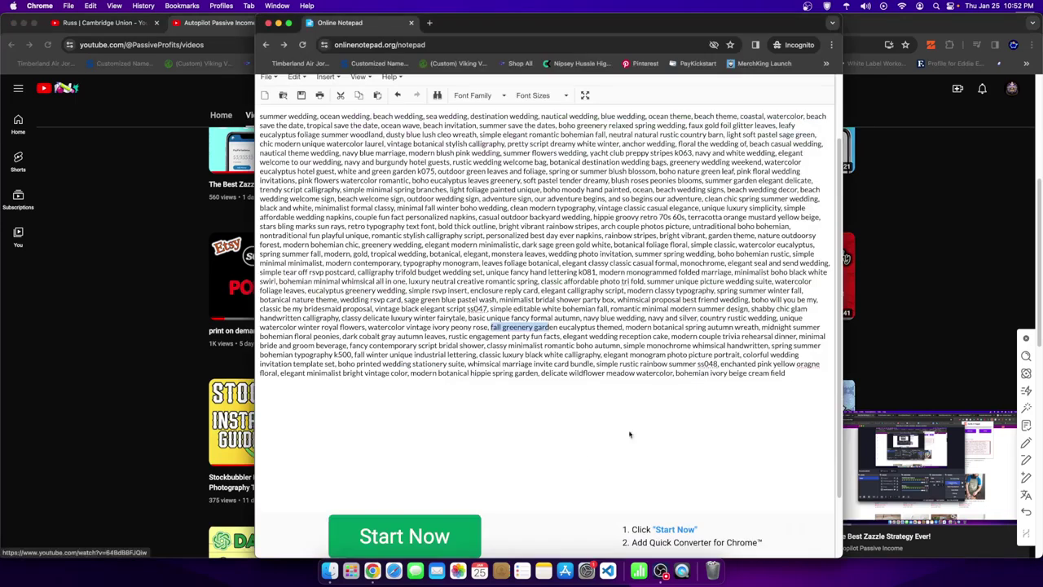
{"action": "scroll", "coordinate": [459, 154], "scroll_direction": "up", "scroll_amount": 3}
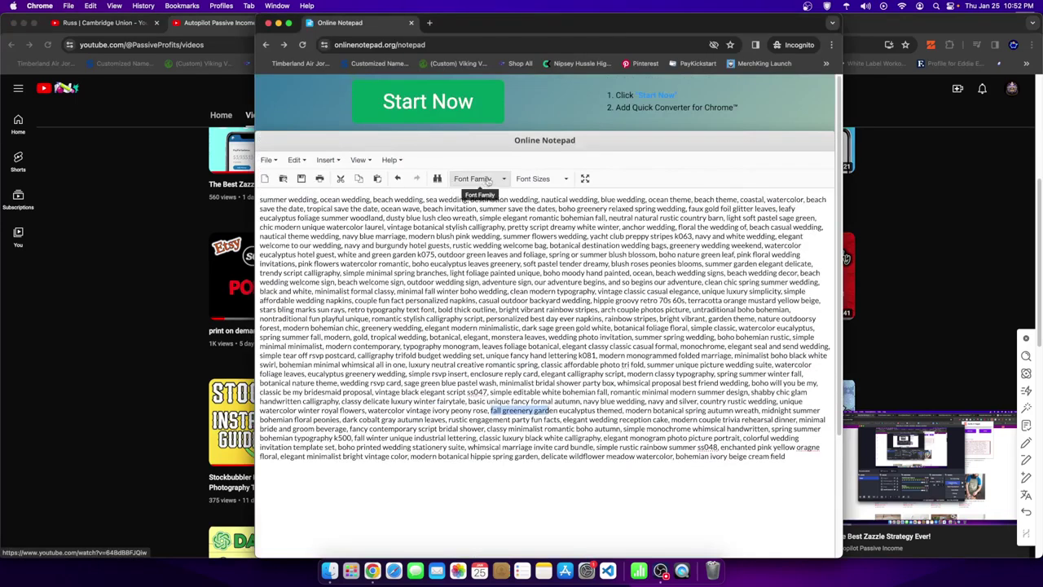
- Return to the Modern Summer Ocean Beach Wedding Save The Date page and close its personalization form
{"action": "left_click", "coordinate": [155, 157]}
{"action": "left_click", "coordinate": [467, 23]}
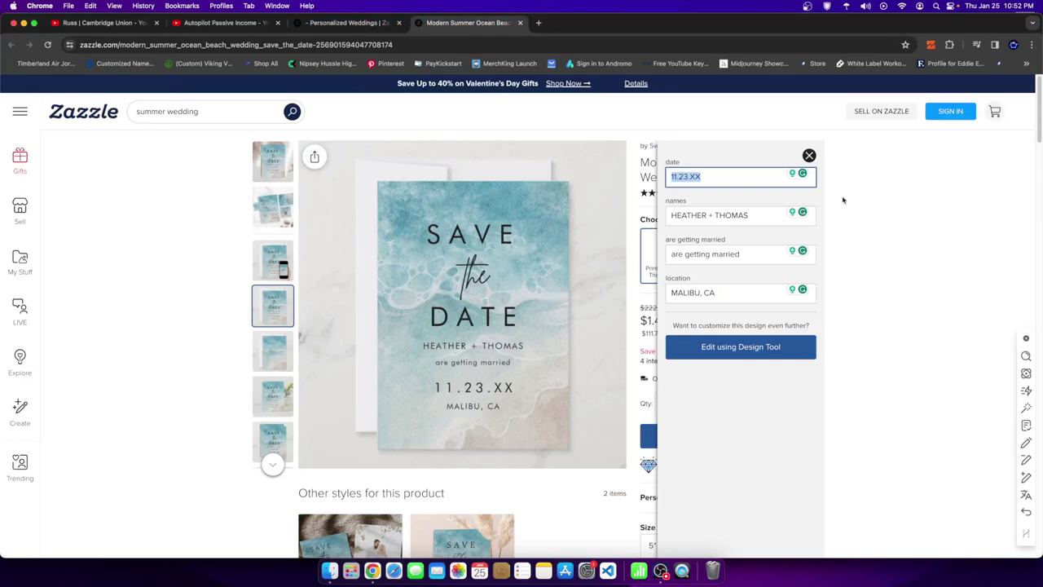
{"action": "left_click", "coordinate": [809, 156]}
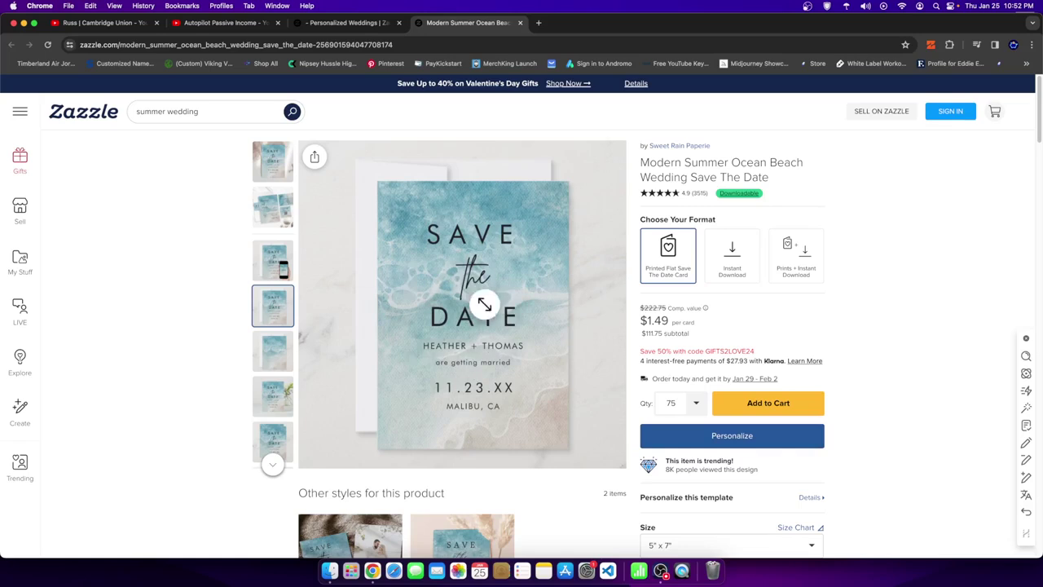
- Return to the "summer wedding" search results and look through the product listings far down the page
{"action": "left_click", "coordinate": [346, 24]}
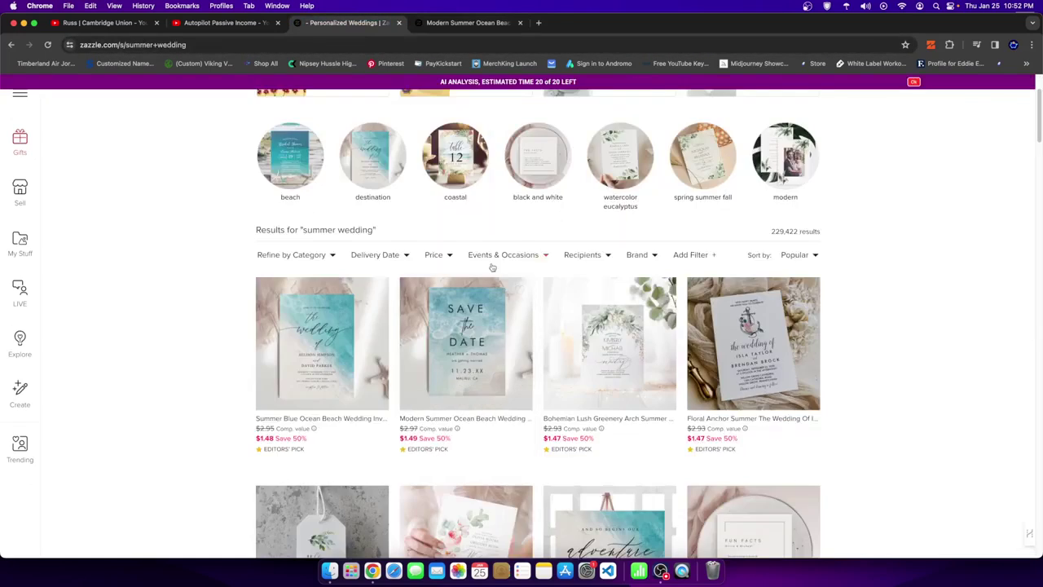
{"action": "scroll", "coordinate": [833, 289], "scroll_direction": "down", "scroll_amount": 15}
{"action": "scroll", "coordinate": [834, 289], "scroll_direction": "down", "scroll_amount": 5}
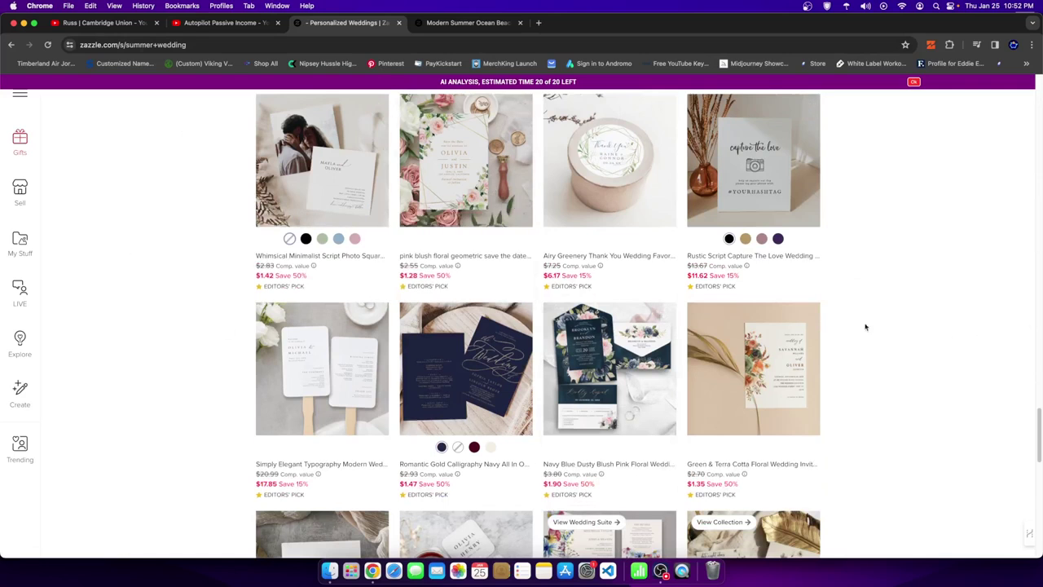
{"action": "scroll", "coordinate": [864, 326], "scroll_direction": "down", "scroll_amount": 10}
{"action": "scroll", "coordinate": [790, 340], "scroll_direction": "up", "scroll_amount": 6}
{"action": "scroll", "coordinate": [815, 244], "scroll_direction": "up", "scroll_amount": 5}
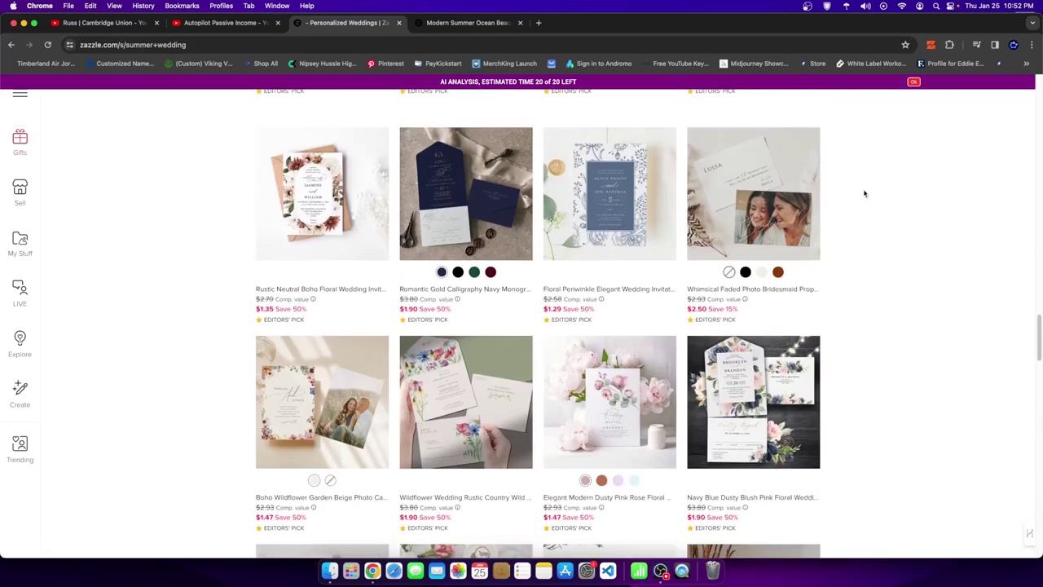
{"action": "scroll", "coordinate": [860, 260], "scroll_direction": "up", "scroll_amount": 4}
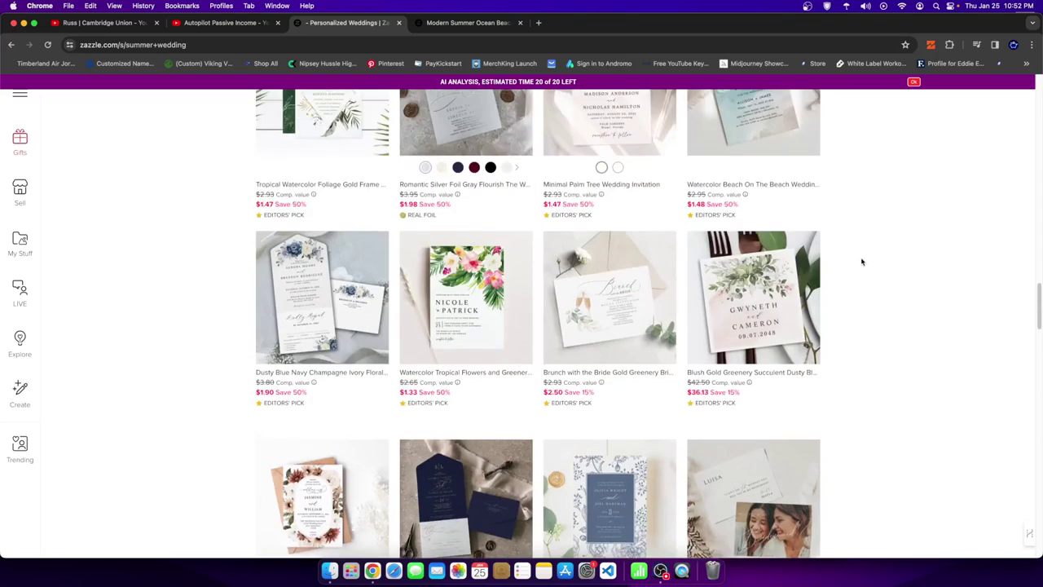
{"action": "scroll", "coordinate": [862, 261], "scroll_direction": "up", "scroll_amount": 3}
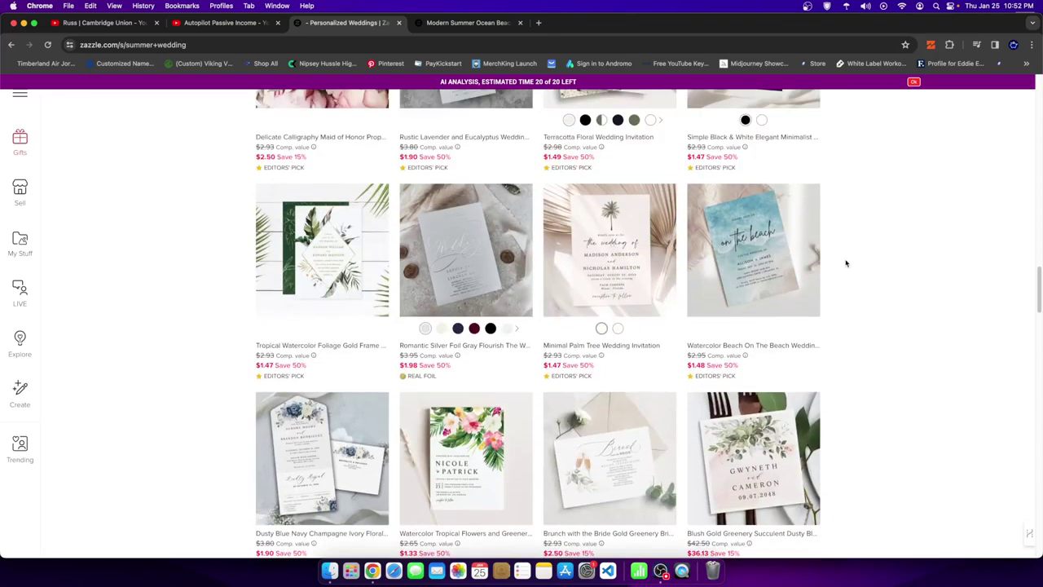
{"action": "scroll", "coordinate": [848, 237], "scroll_direction": "up", "scroll_amount": 2}
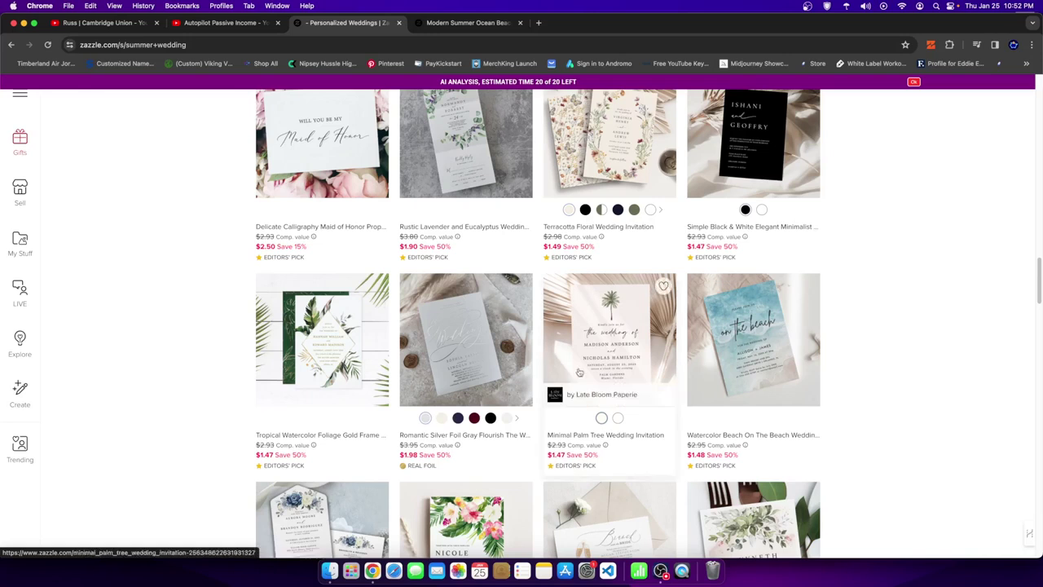
- Show the Online Notepad window over the Zazzle results and clear the highlight in the tag text
{"action": "right_click", "coordinate": [371, 580]}
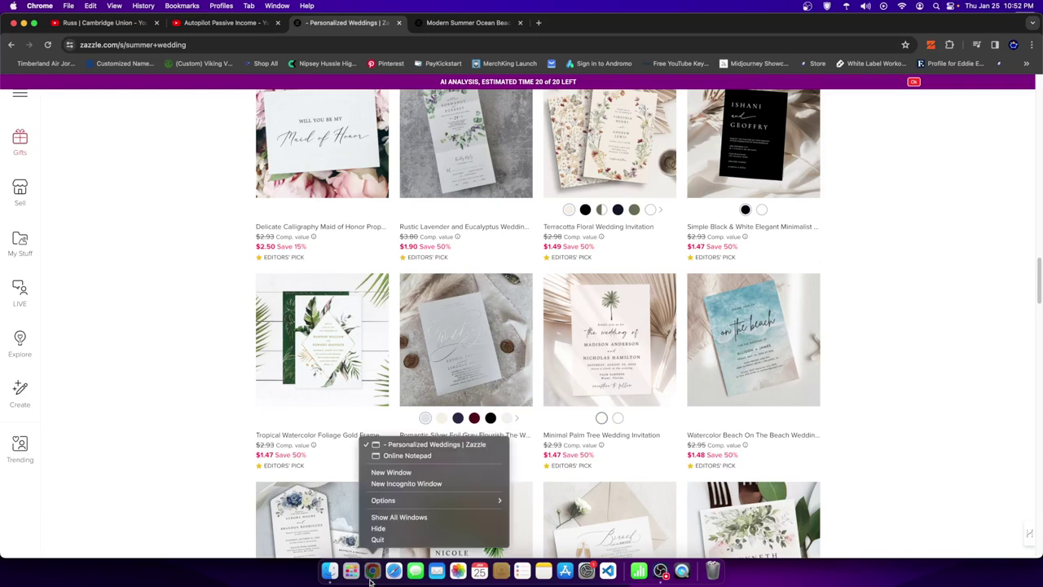
{"action": "left_click", "coordinate": [424, 456]}
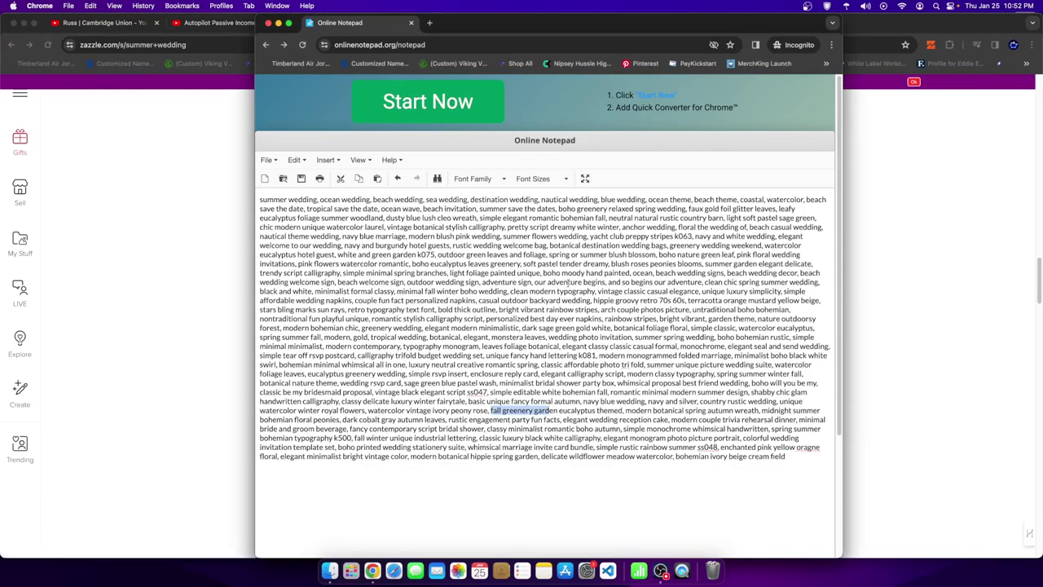
{"action": "left_click", "coordinate": [516, 272]}
- Return to the Zazzle results, check the "summer wedding" heading and result count, and browse the listings below
{"action": "left_click", "coordinate": [941, 239]}
{"action": "scroll", "coordinate": [220, 160], "scroll_direction": "up", "scroll_amount": 15}
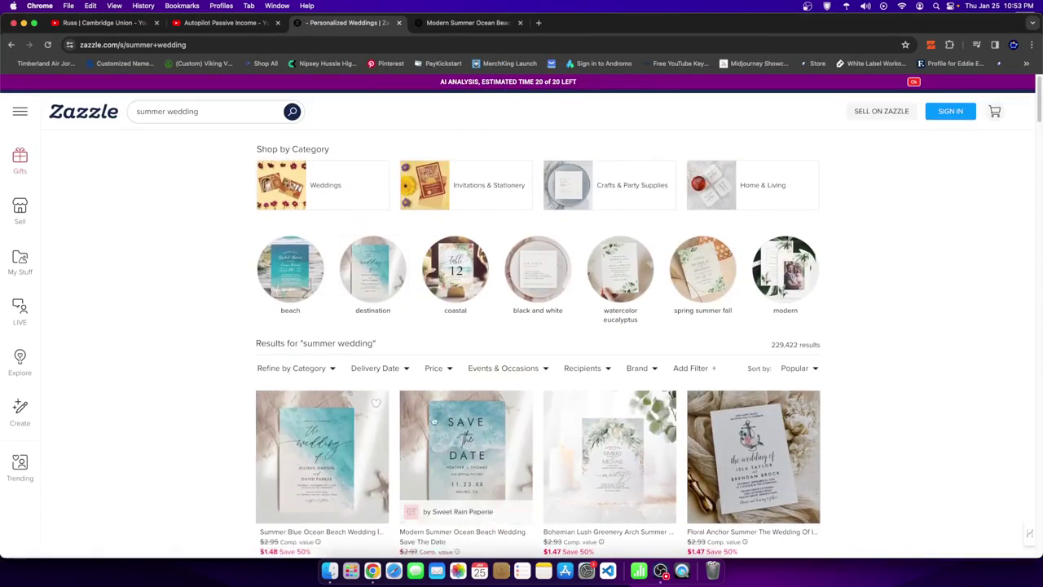
{"action": "scroll", "coordinate": [435, 400], "scroll_direction": "down", "scroll_amount": 2}
{"action": "scroll", "coordinate": [435, 400], "scroll_direction": "down", "scroll_amount": 10}
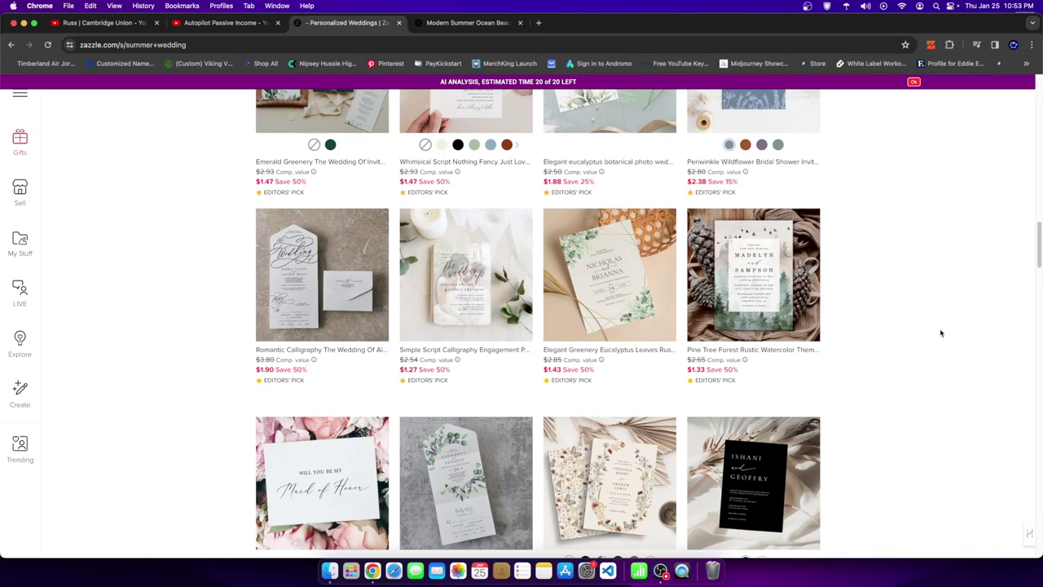
- Dismiss the AI analysis banner above the Zazzle results and look back over the earlier listings
{"action": "right_click", "coordinate": [372, 570]}
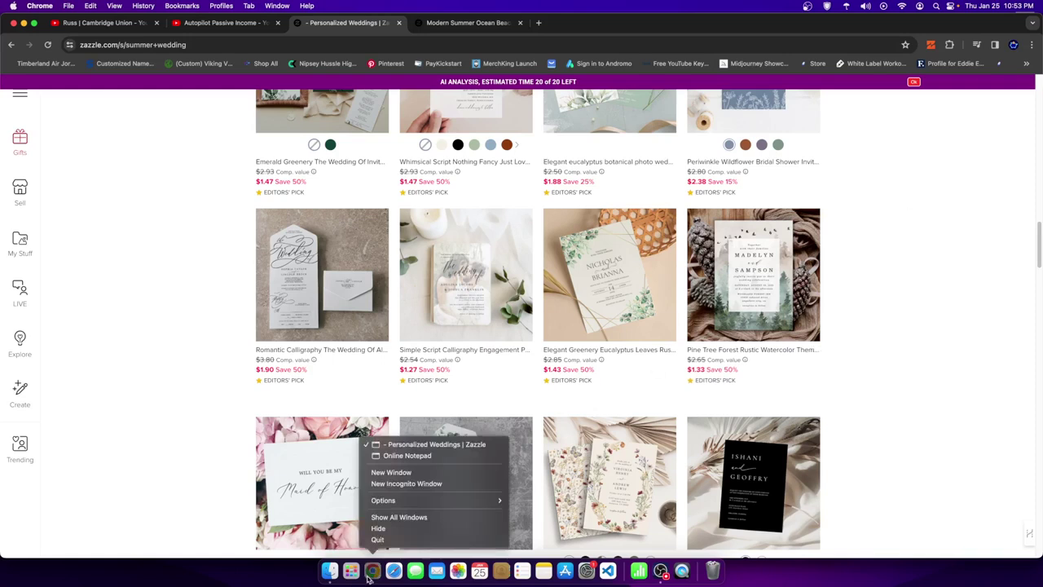
{"action": "left_click", "coordinate": [876, 384]}
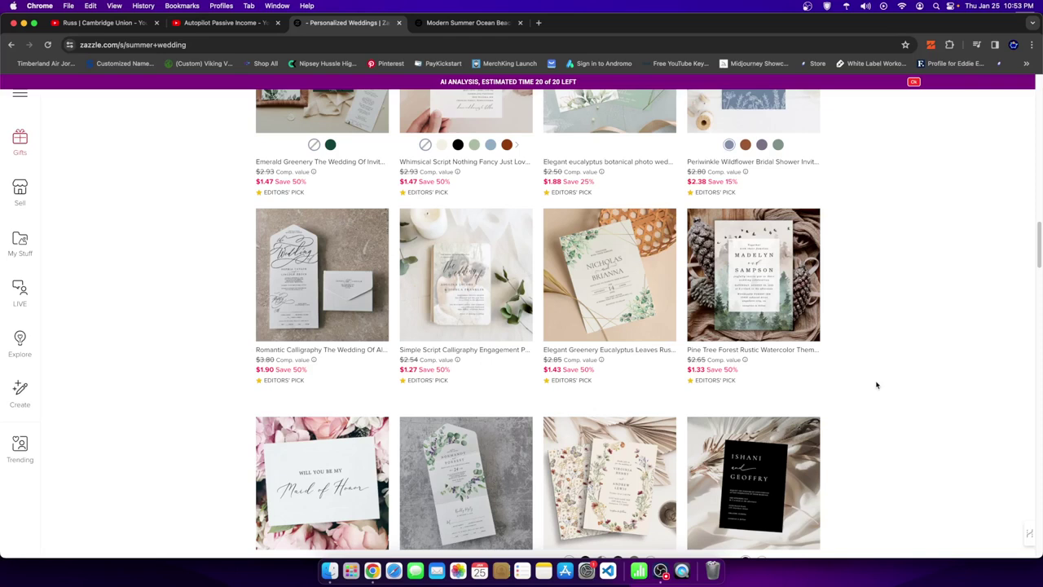
{"action": "left_click", "coordinate": [913, 82]}
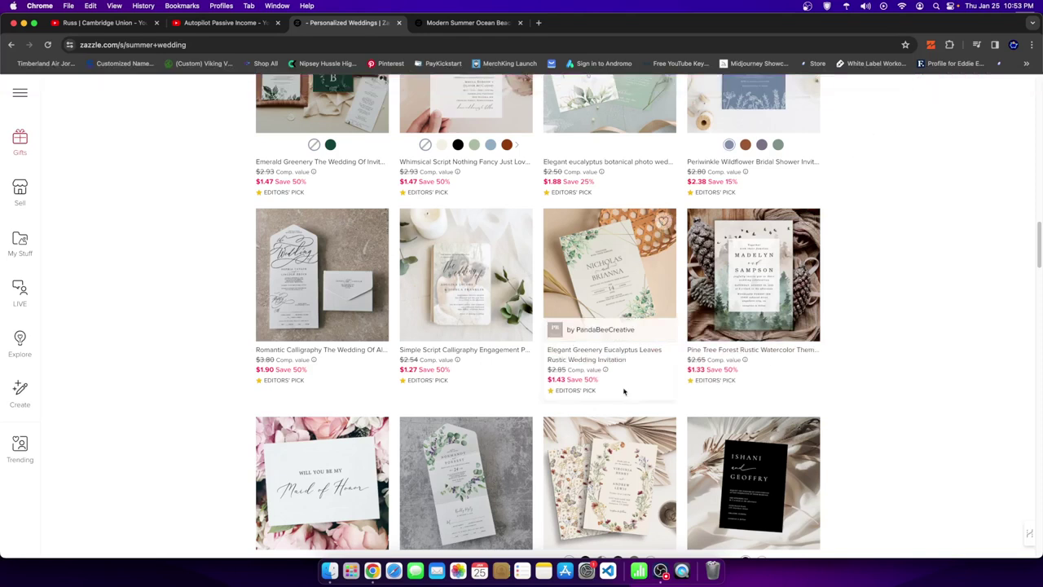
{"action": "scroll", "coordinate": [624, 392], "scroll_direction": "up", "scroll_amount": 5}
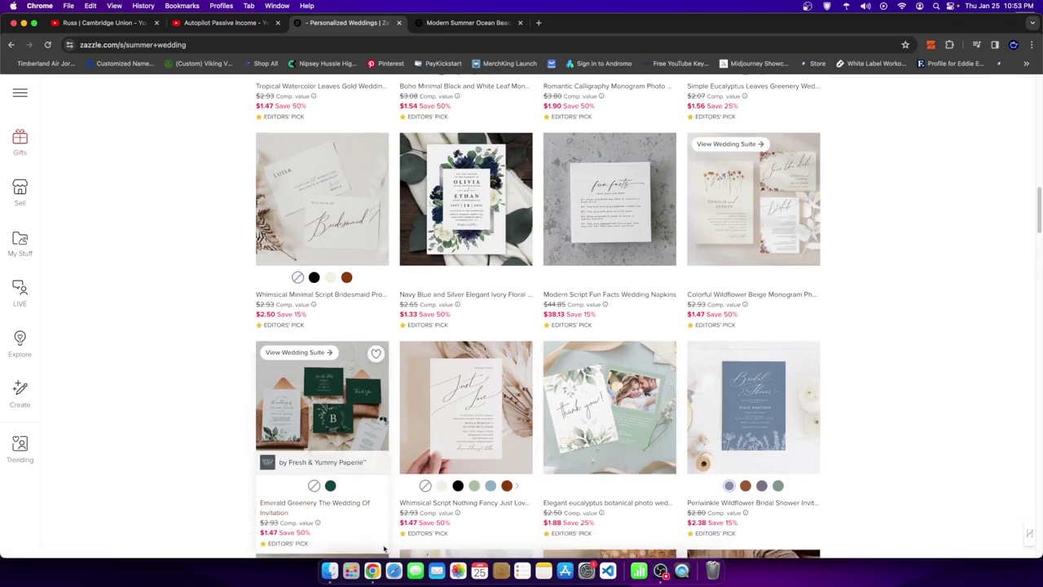
- Look at the tag list in the Online Notepad window, and return to the start of the Zazzle "summer wedding" results
{"action": "right_click", "coordinate": [371, 573]}
{"action": "left_click", "coordinate": [419, 455]}
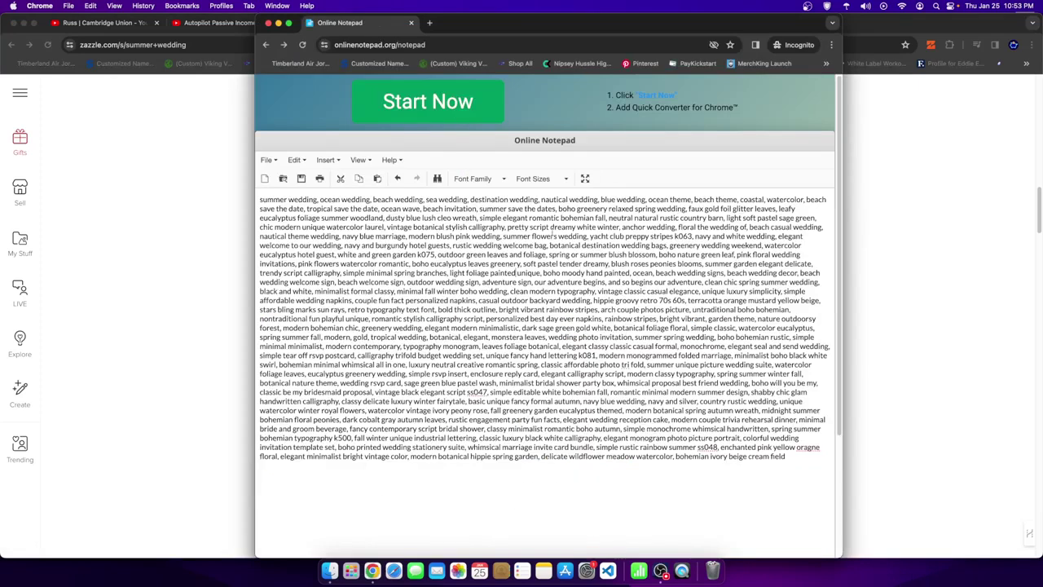
{"action": "left_click", "coordinate": [178, 252]}
{"action": "scroll", "coordinate": [217, 164], "scroll_direction": "up", "scroll_amount": 10}
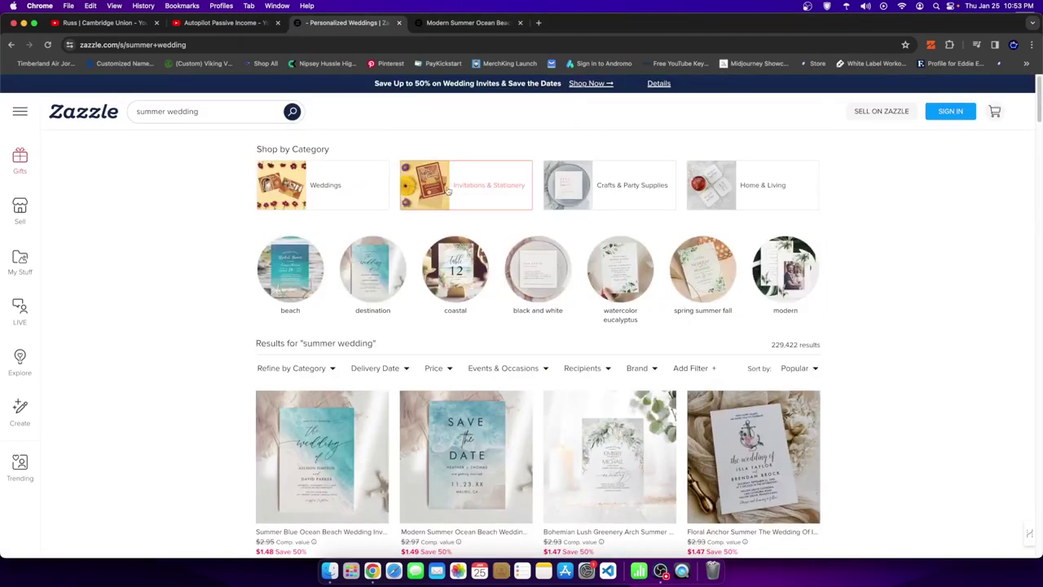
- Switch between the Zazzle result page and the Online Notepad window to compare the search with the tag list
{"action": "right_click", "coordinate": [372, 571]}
{"action": "left_click", "coordinate": [205, 437]}
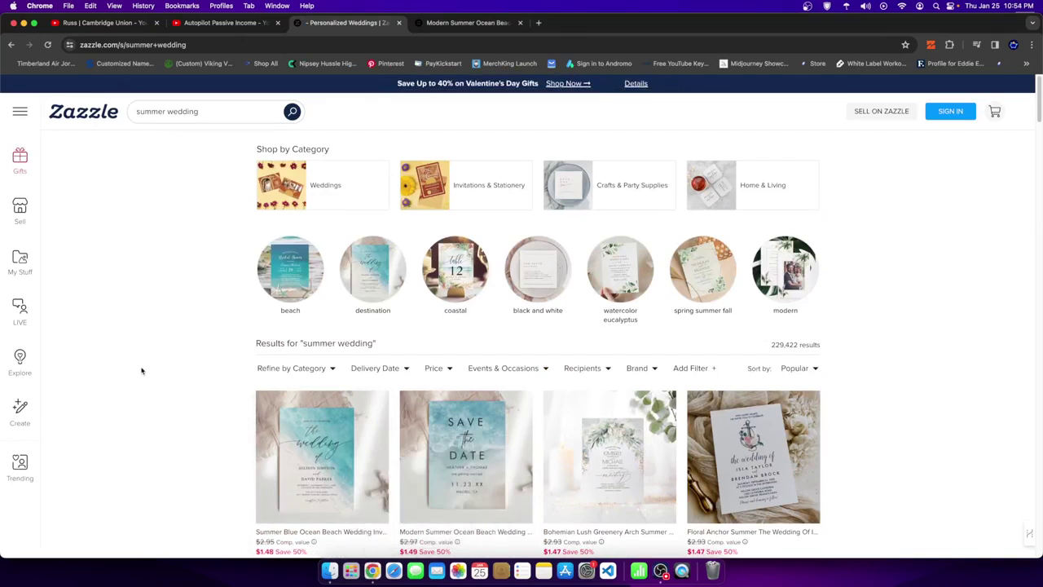
{"action": "right_click", "coordinate": [372, 570]}
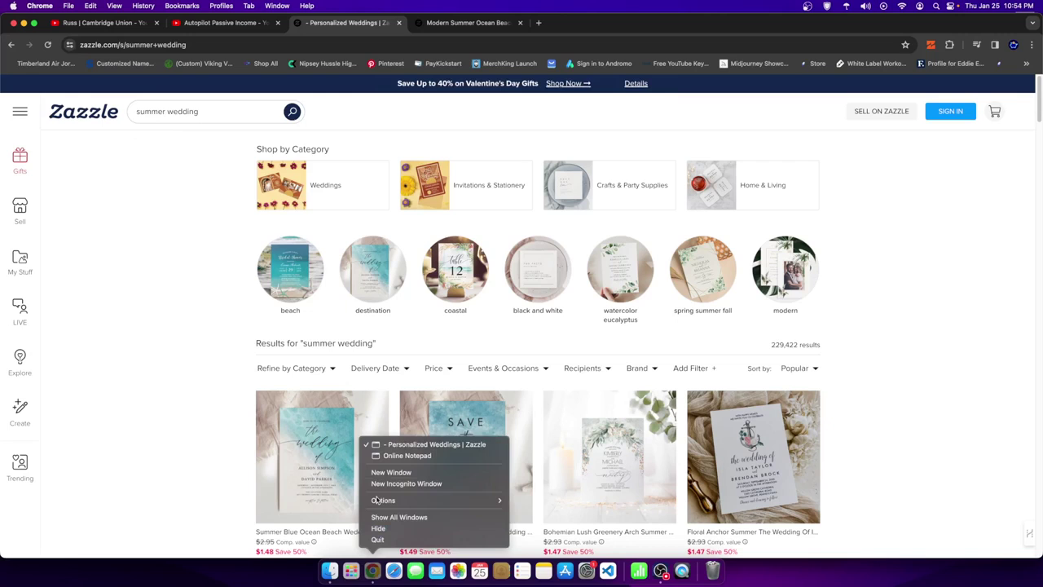
{"action": "left_click", "coordinate": [414, 456]}
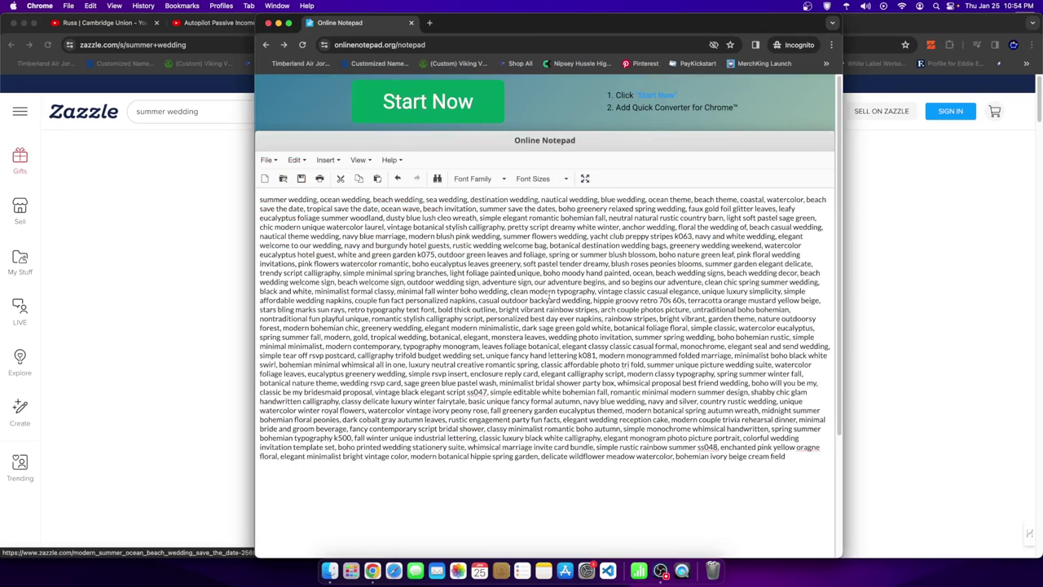
- Switch to the Autopilot Passive Income YouTube channel and search its videos for "zazzle"
{"action": "left_click", "coordinate": [214, 22]}
{"action": "scroll", "coordinate": [512, 149], "scroll_direction": "up", "scroll_amount": 5}
{"action": "left_click", "coordinate": [509, 164]}
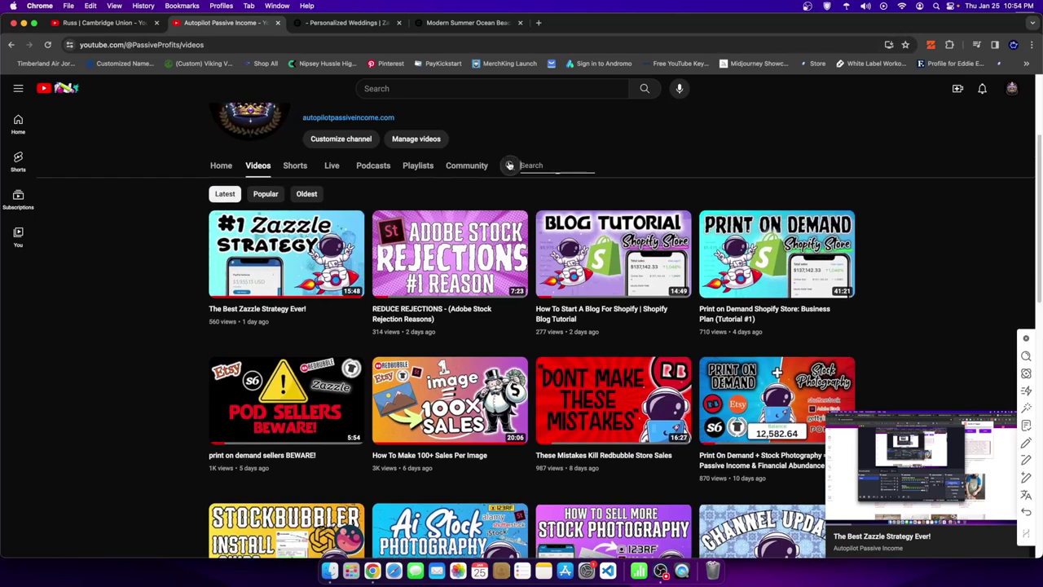
{"action": "type", "text": "zazzl"}
{"action": "key", "text": "Return"}
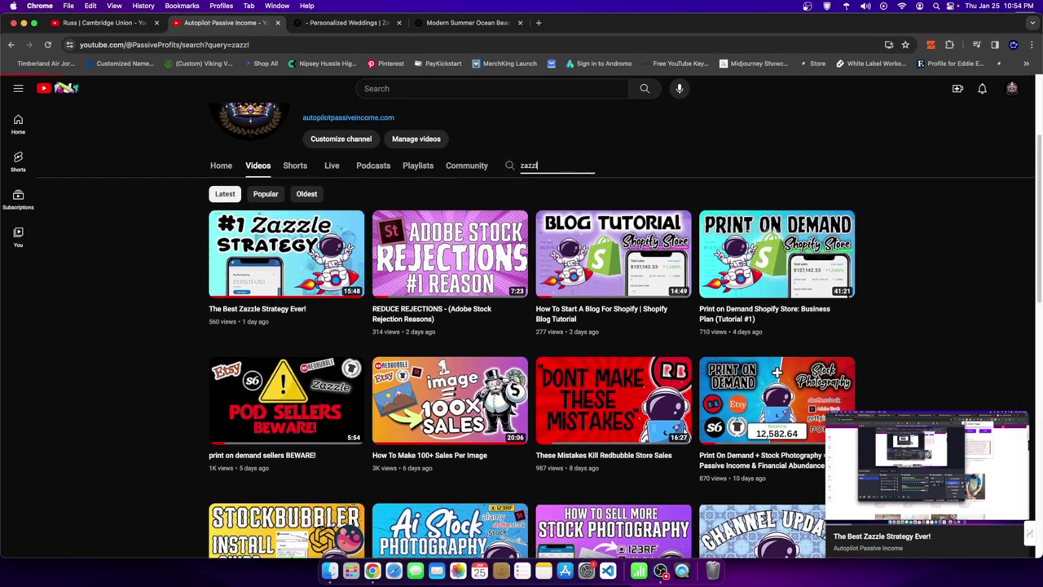
{"action": "type", "text": "e"}
{"action": "key", "text": "Return"}
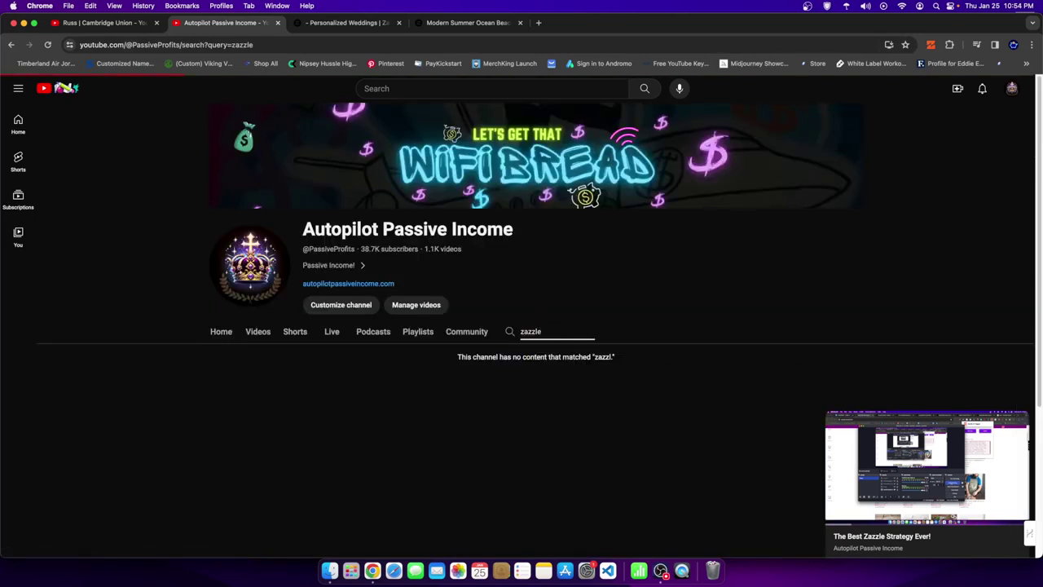
- Look through the channel's Zazzle videos, including those on tagging, strategy and which products to sell
{"action": "scroll", "coordinate": [571, 326], "scroll_direction": "down", "scroll_amount": 7}
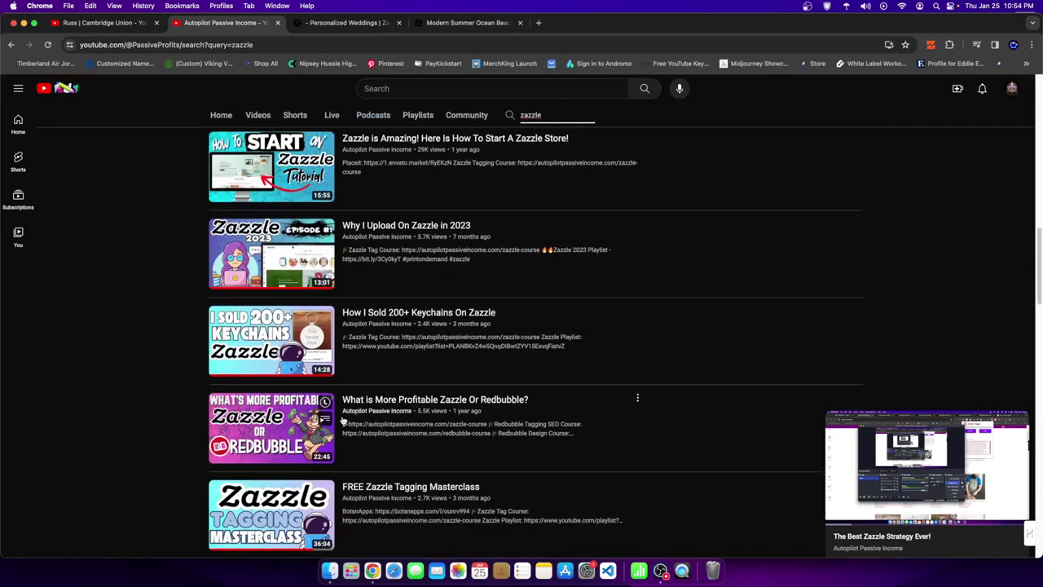
{"action": "scroll", "coordinate": [507, 392], "scroll_direction": "down", "scroll_amount": 3}
{"action": "scroll", "coordinate": [512, 455], "scroll_direction": "down", "scroll_amount": 5}
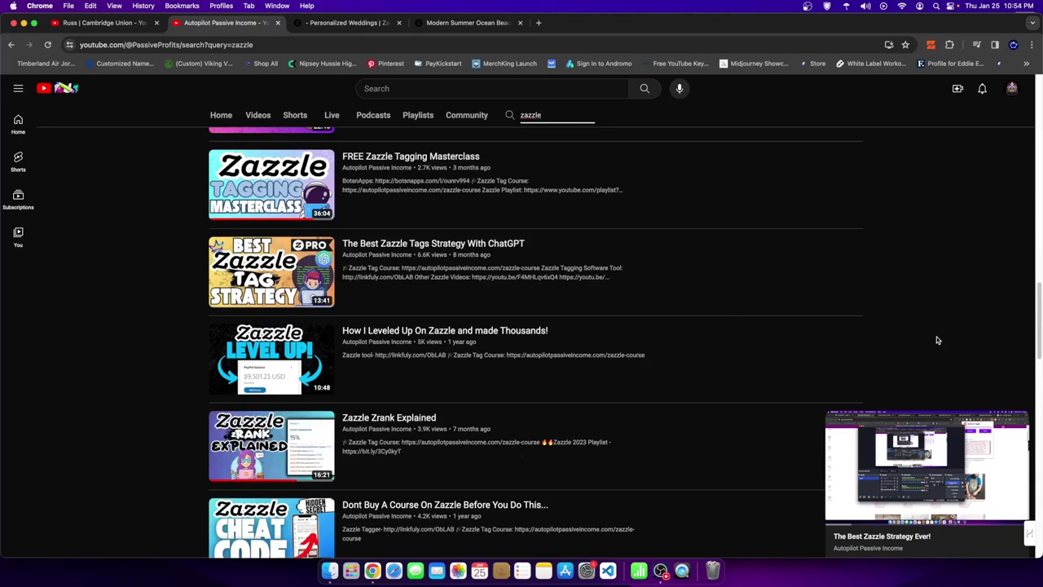
{"action": "scroll", "coordinate": [818, 342], "scroll_direction": "down", "scroll_amount": 5}
{"action": "scroll", "coordinate": [803, 335], "scroll_direction": "up", "scroll_amount": 10}
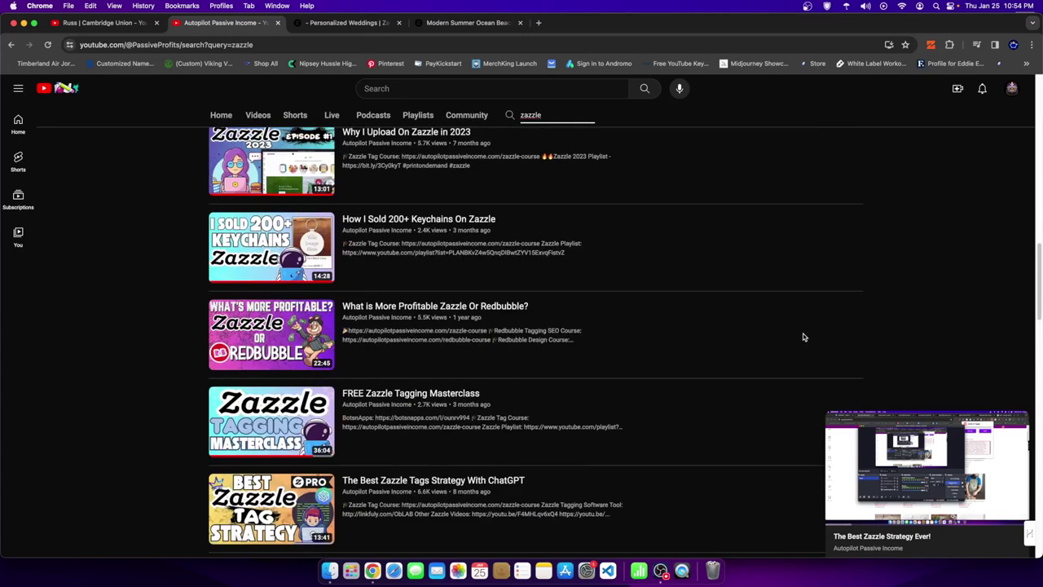
{"action": "scroll", "coordinate": [766, 340], "scroll_direction": "up", "scroll_amount": 5}
{"action": "scroll", "coordinate": [778, 366], "scroll_direction": "up", "scroll_amount": 5}
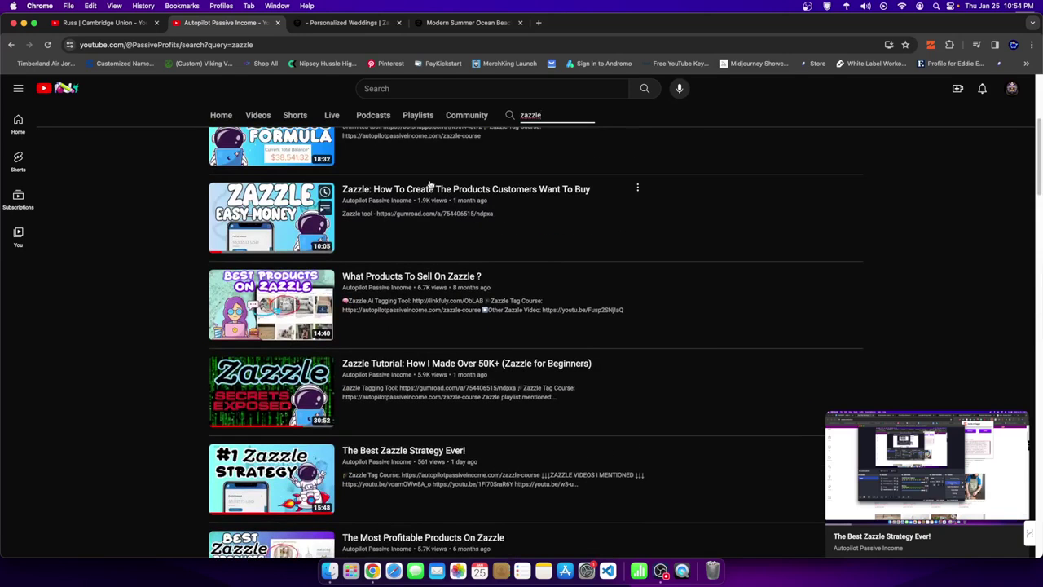
{"action": "scroll", "coordinate": [850, 357], "scroll_direction": "up", "scroll_amount": 1}
{"action": "scroll", "coordinate": [819, 334], "scroll_direction": "up", "scroll_amount": 3}
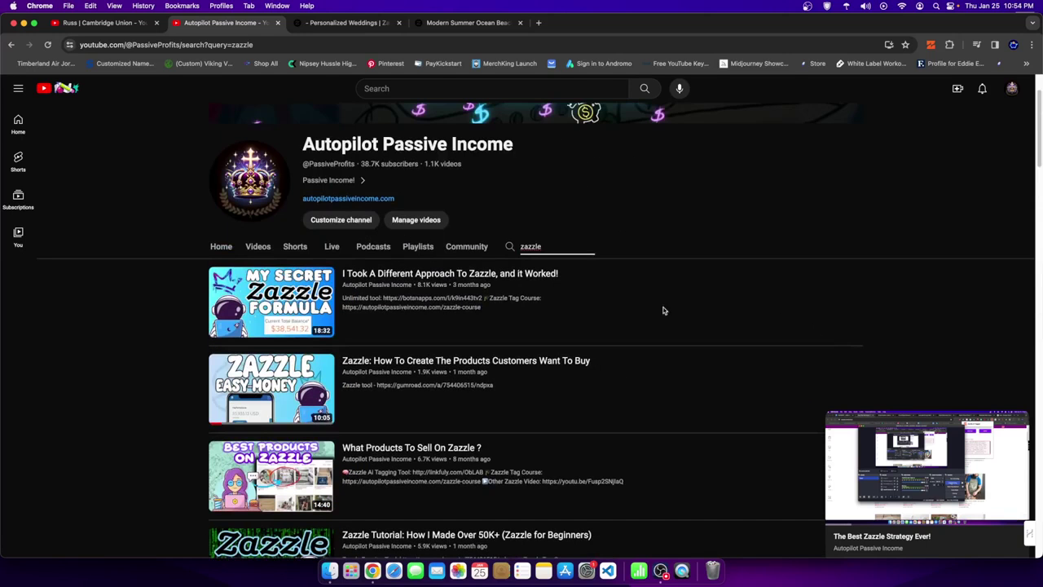
{"action": "scroll", "coordinate": [294, 130], "scroll_direction": "down", "scroll_amount": 2}
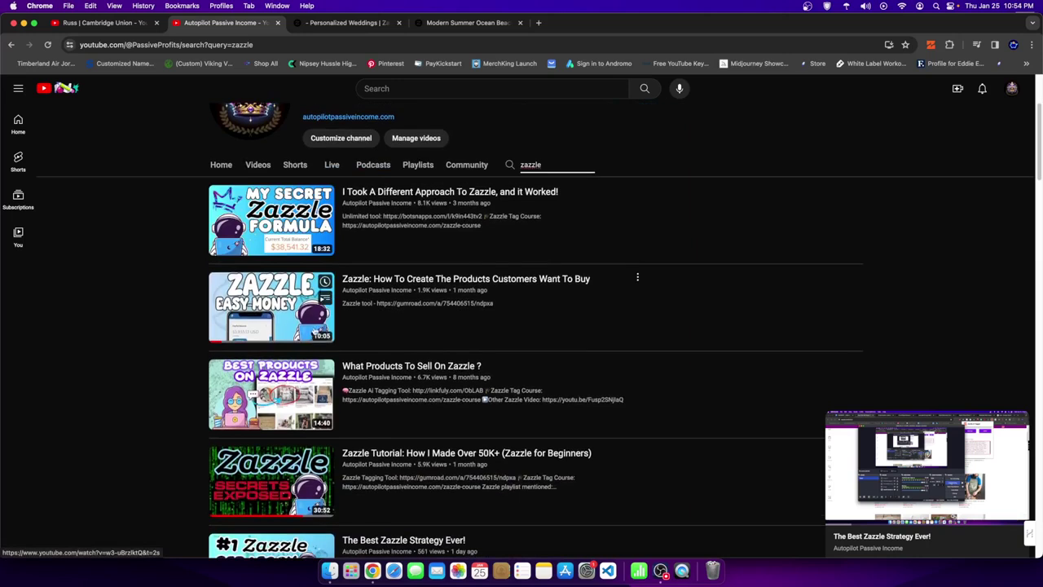
- Return to the channel's video list, open "The Best Zazzle Strategy Ever!" and go to its comments
{"action": "left_click", "coordinate": [263, 164]}
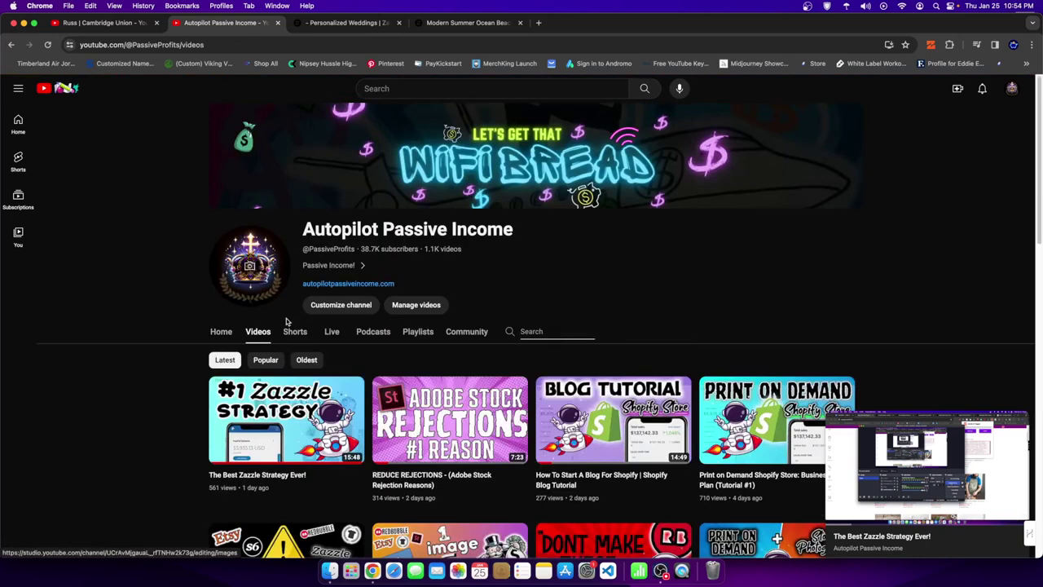
{"action": "mouse_move", "coordinate": [300, 396]}
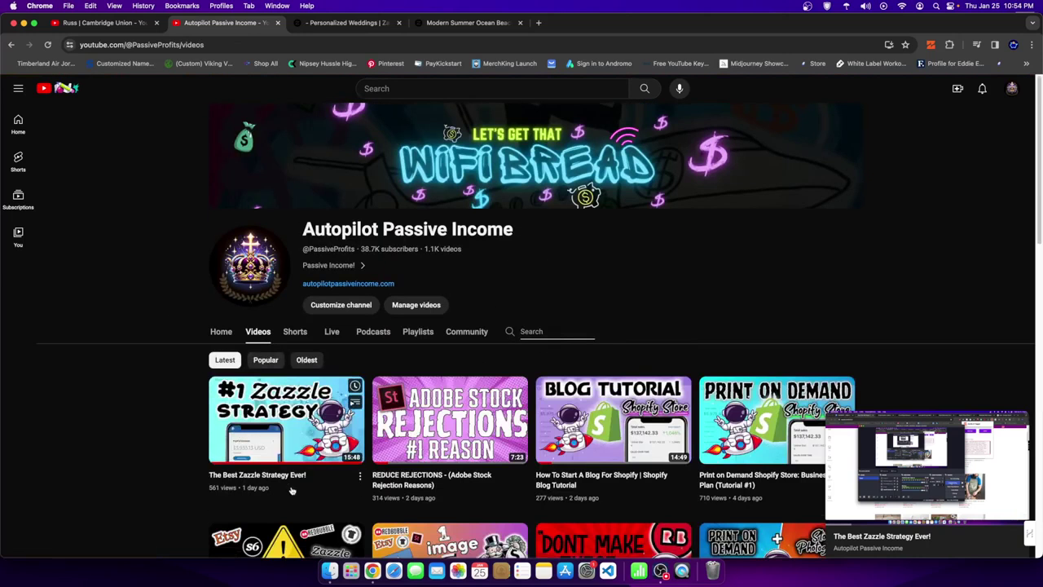
{"action": "left_click", "coordinate": [927, 460]}
{"action": "scroll", "coordinate": [571, 440], "scroll_direction": "down", "scroll_amount": 5}
{"action": "scroll", "coordinate": [475, 444], "scroll_direction": "down", "scroll_amount": 2}
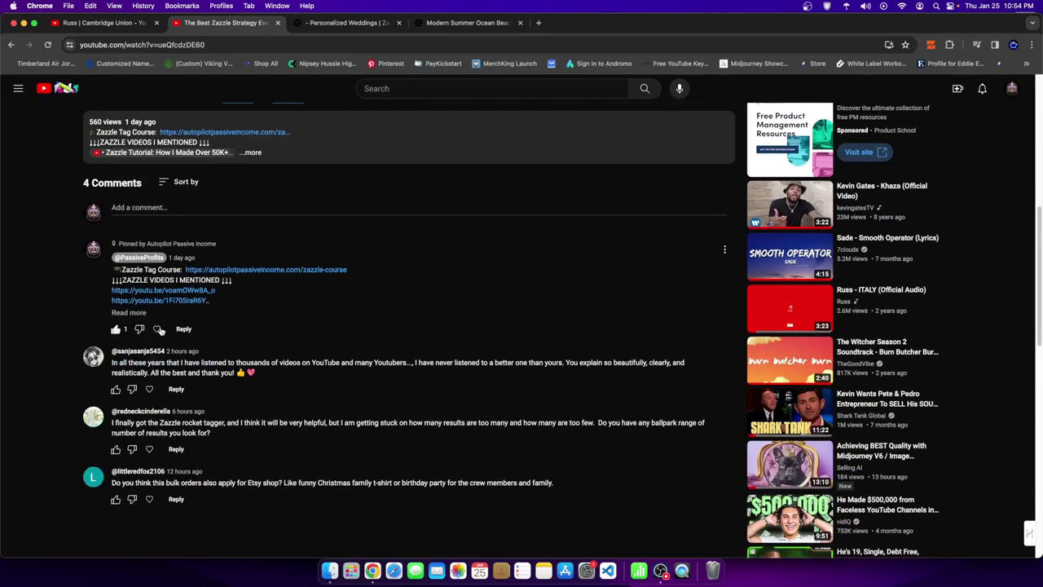
- Expand the pinned comment and highlight the video links under "ZAZZLE VIDEOS I MENTIONED"
{"action": "left_click", "coordinate": [140, 315]}
{"action": "left_click_drag", "start_coordinate": [134, 281], "coordinate": [222, 281]}
{"action": "left_click_drag", "start_coordinate": [241, 325], "coordinate": [131, 291]}
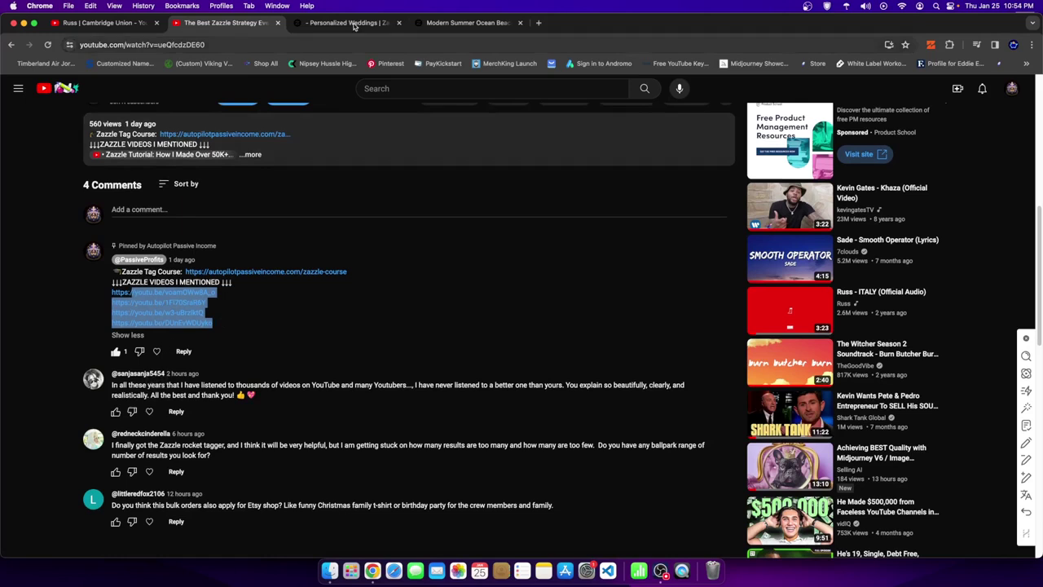
- Go back to the Zazzle "summer wedding" results, checking the tag list in Online Notepad before returning to them
{"action": "left_click", "coordinate": [378, 20]}
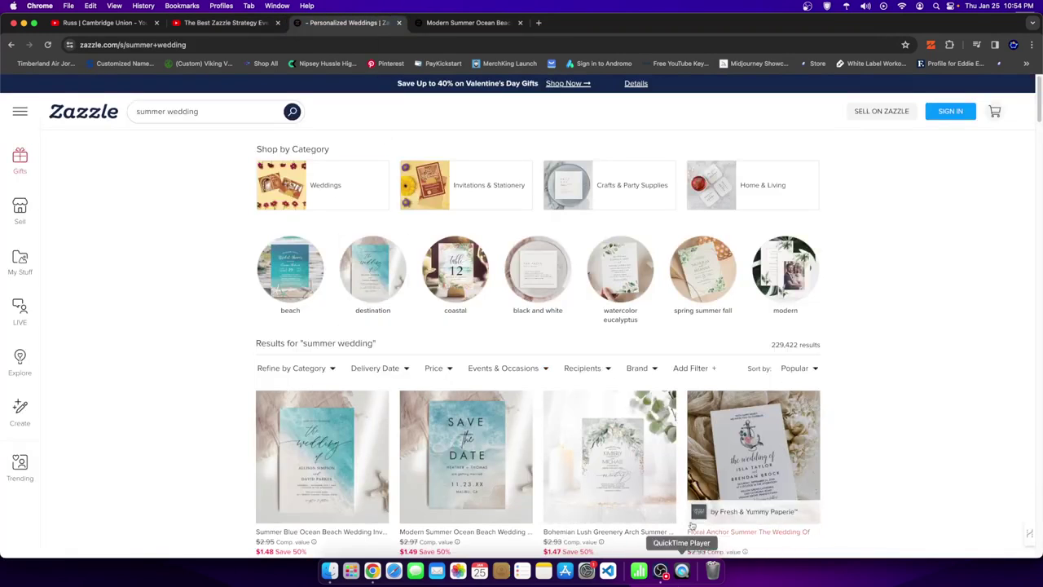
{"action": "right_click", "coordinate": [373, 572]}
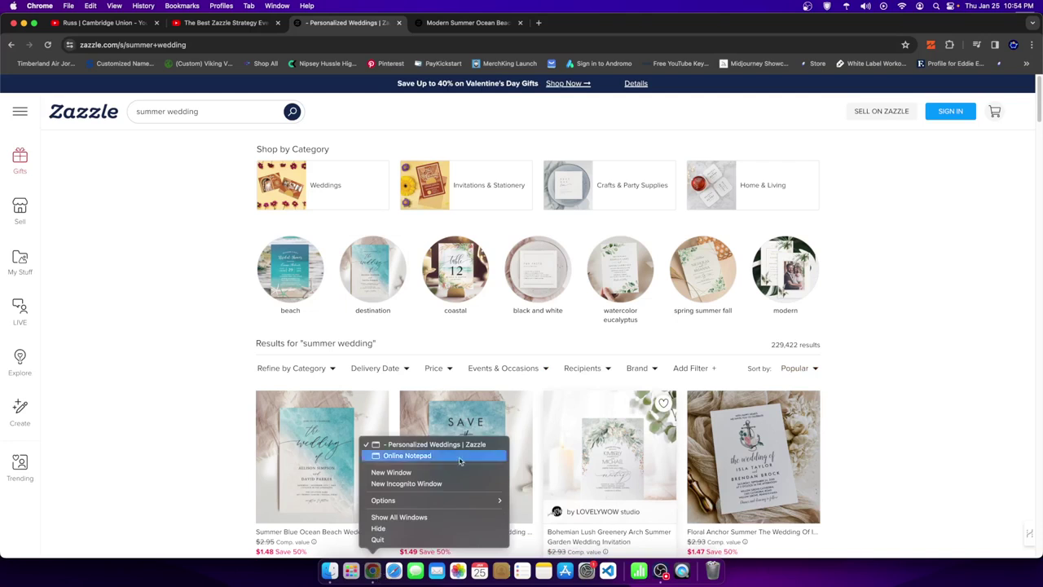
{"action": "left_click", "coordinate": [412, 456]}
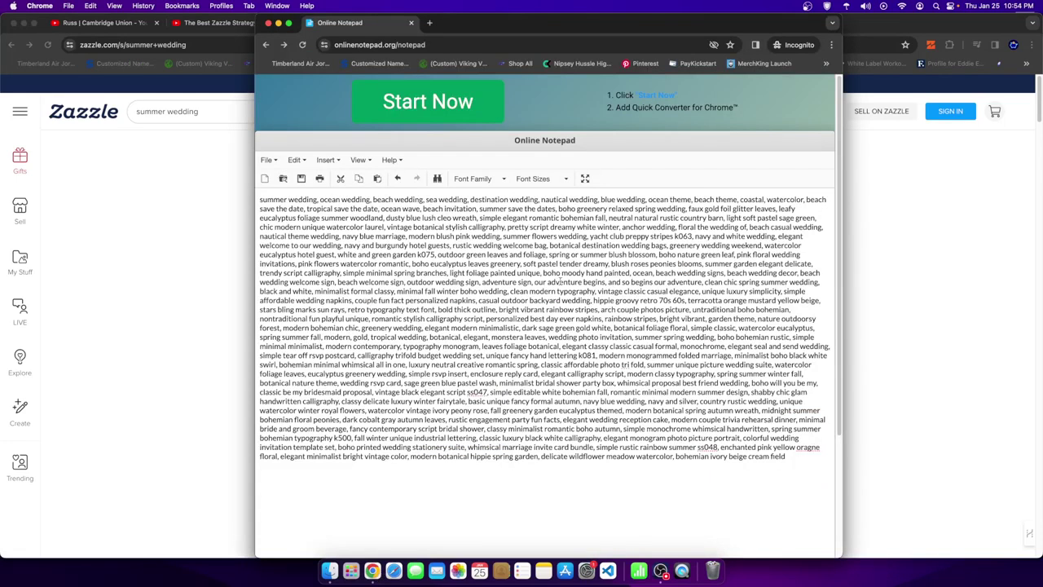
{"action": "left_click", "coordinate": [211, 114]}
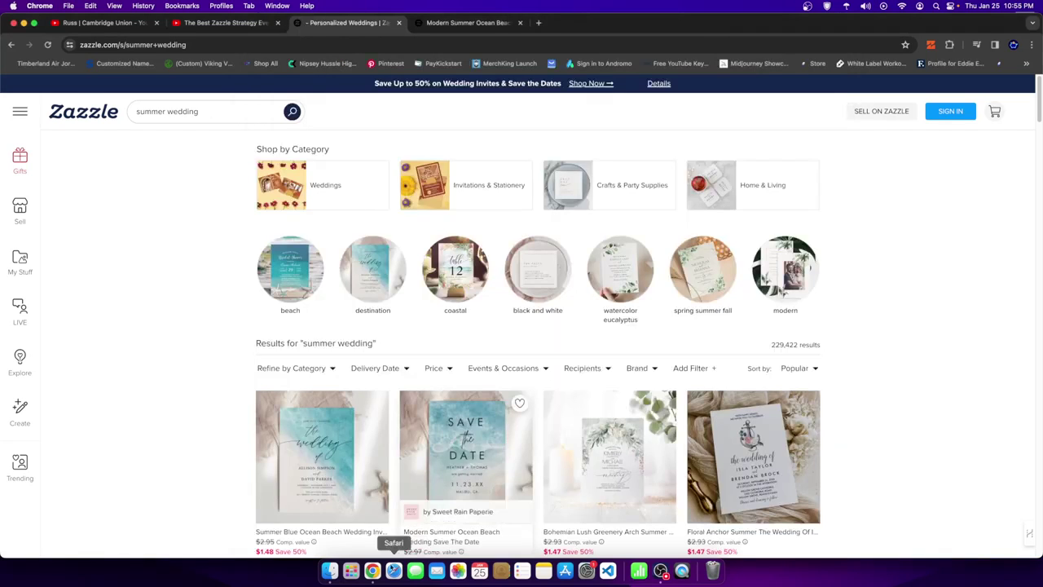
- In the Online Notepad window, insert blank lines above the tag list and add the heading "SUMMER WEDDING" directly over it
{"action": "right_click", "coordinate": [372, 572]}
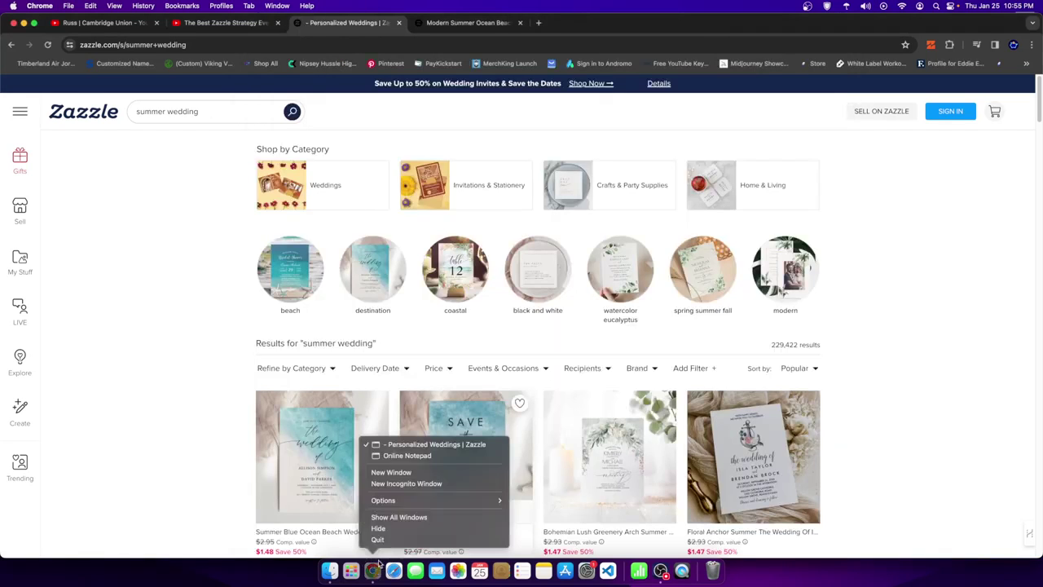
{"action": "left_click", "coordinate": [405, 456]}
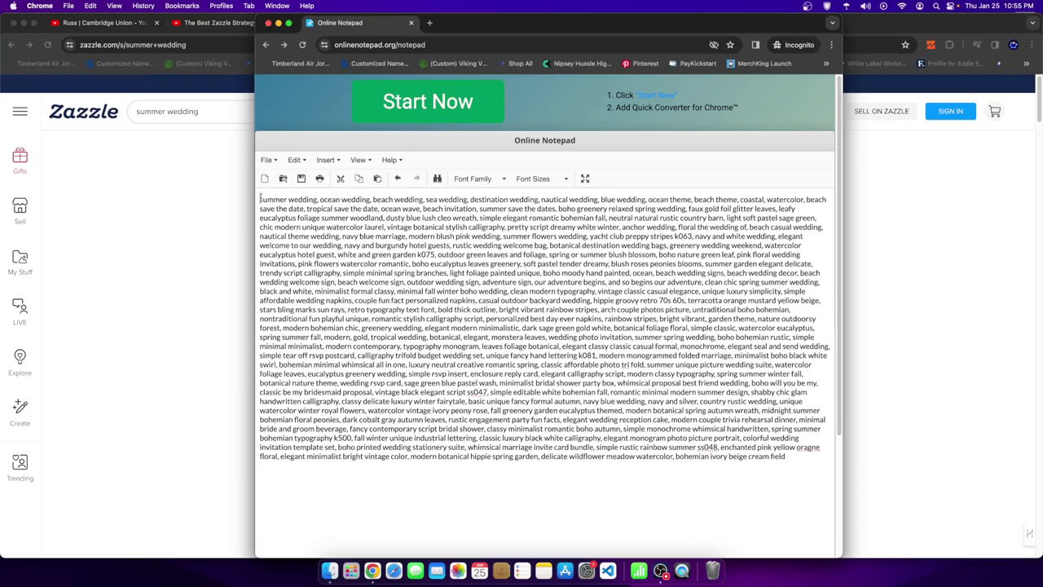
{"action": "key", "text": "Return"}
{"action": "key", "text": "Return"}
{"action": "key", "text": "Return"}
{"action": "key", "text": "Up"}
{"action": "type", "text": "S"}
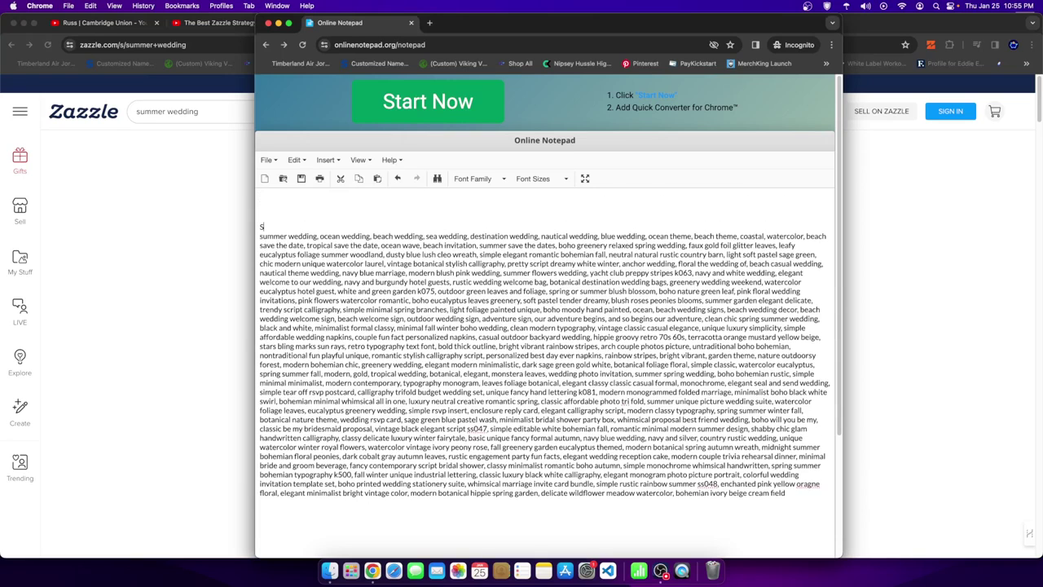
{"action": "type", "text": "UMMER WEDDING"}
- Highlight the whole tag list below the SUMMER WEDDING heading and bring the Online Notepad window back to the front
{"action": "left_click_drag", "start_coordinate": [808, 497], "coordinate": [253, 239]}
{"action": "left_click", "coordinate": [254, 245]}
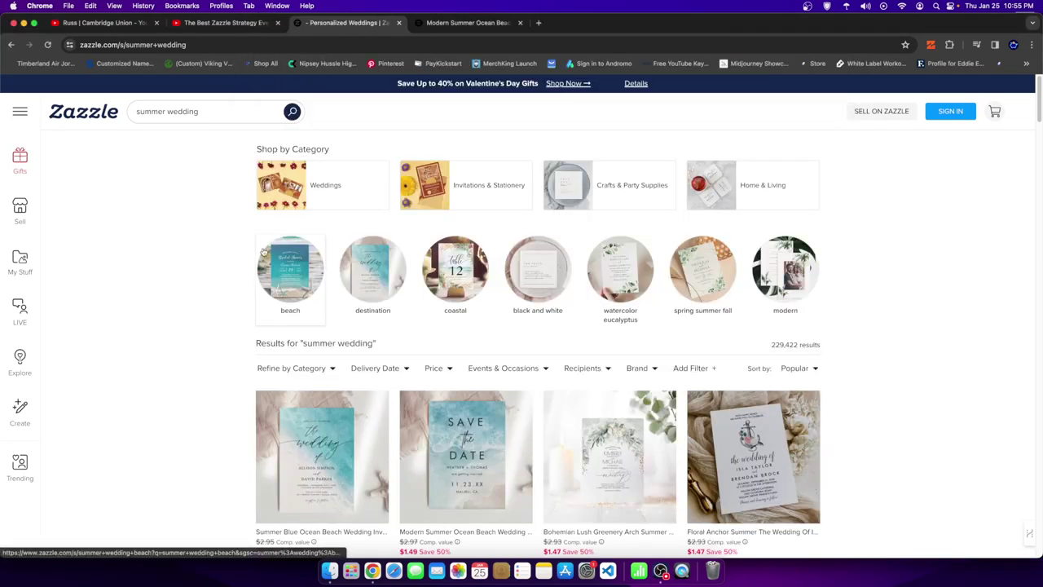
{"action": "right_click", "coordinate": [372, 571]}
{"action": "left_click", "coordinate": [407, 456]}
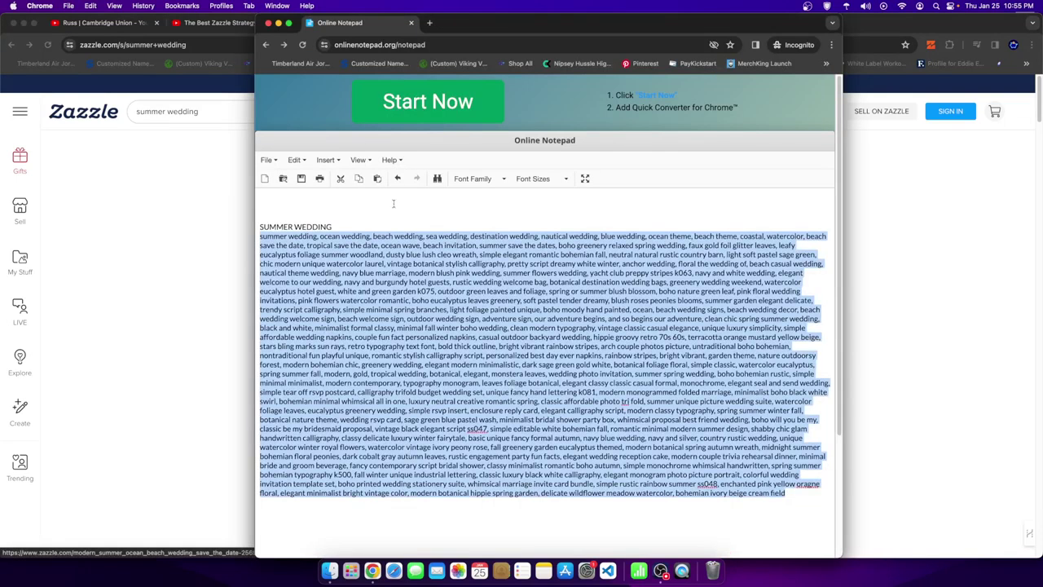
- Clear the highlight, mark the full tag list under the heading once more, and deselect it
{"action": "left_click", "coordinate": [337, 227]}
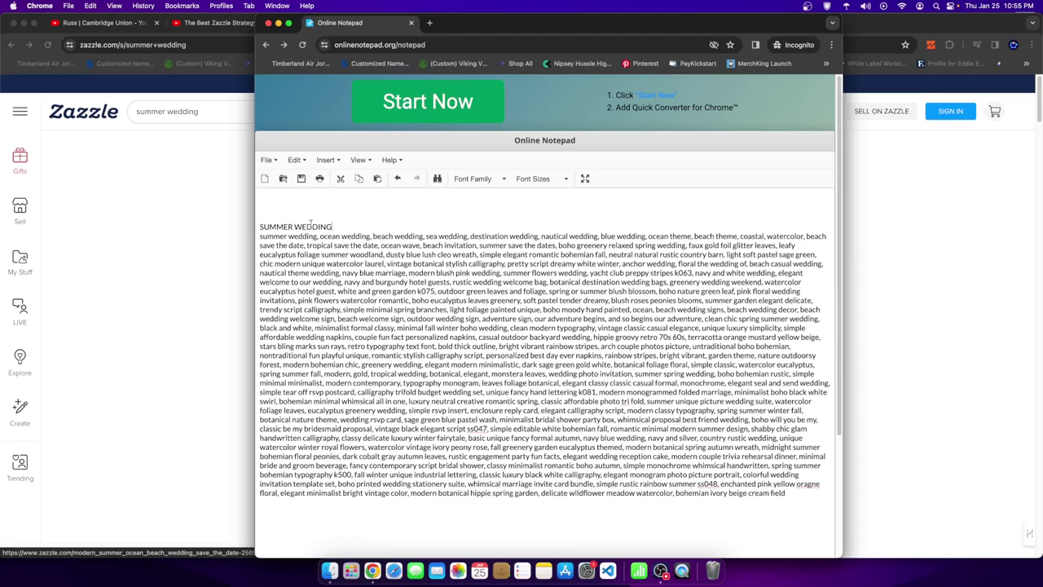
{"action": "left_click_drag", "start_coordinate": [344, 230], "coordinate": [833, 496]}
{"action": "left_click", "coordinate": [256, 240]}
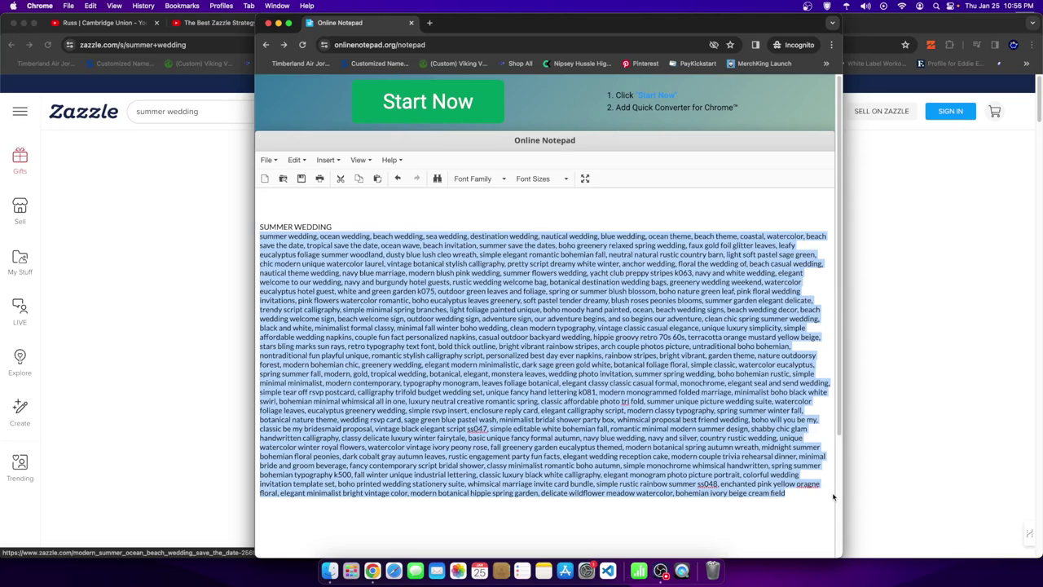
{"action": "left_click", "coordinate": [447, 344]}
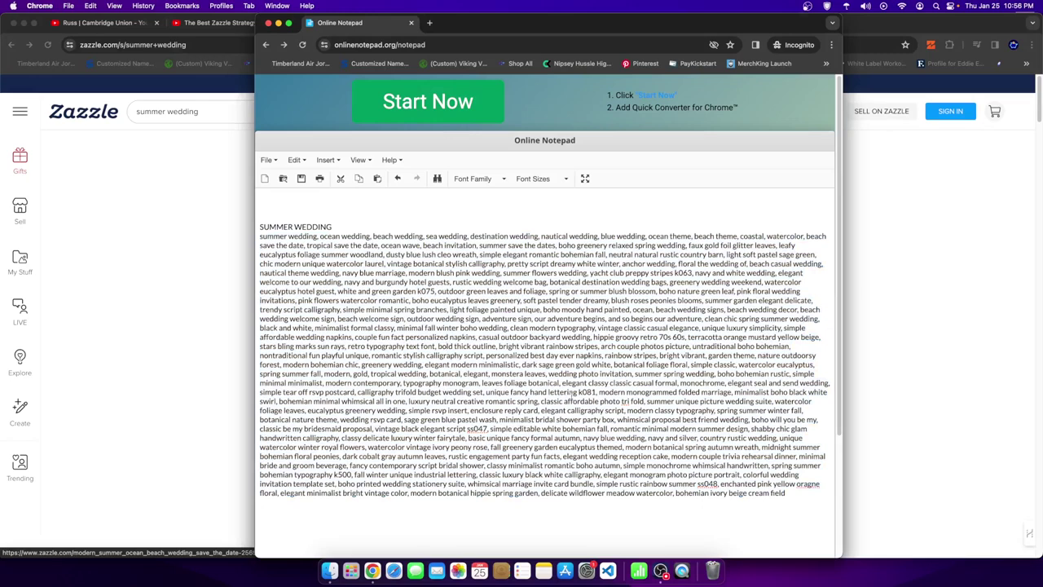
- Highlight example tags in the list, such as "soft pastel tender dreamy", "boho nature green leaf" and part of "calligraphy"
{"action": "left_click_drag", "start_coordinate": [524, 300], "coordinate": [608, 302]}
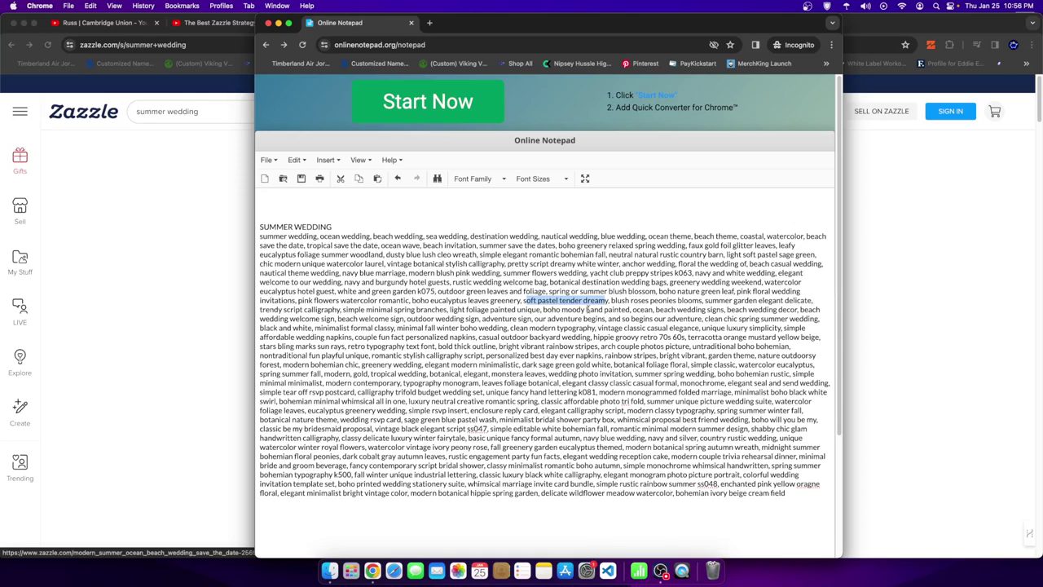
{"action": "left_click_drag", "start_coordinate": [608, 291], "coordinate": [729, 291]}
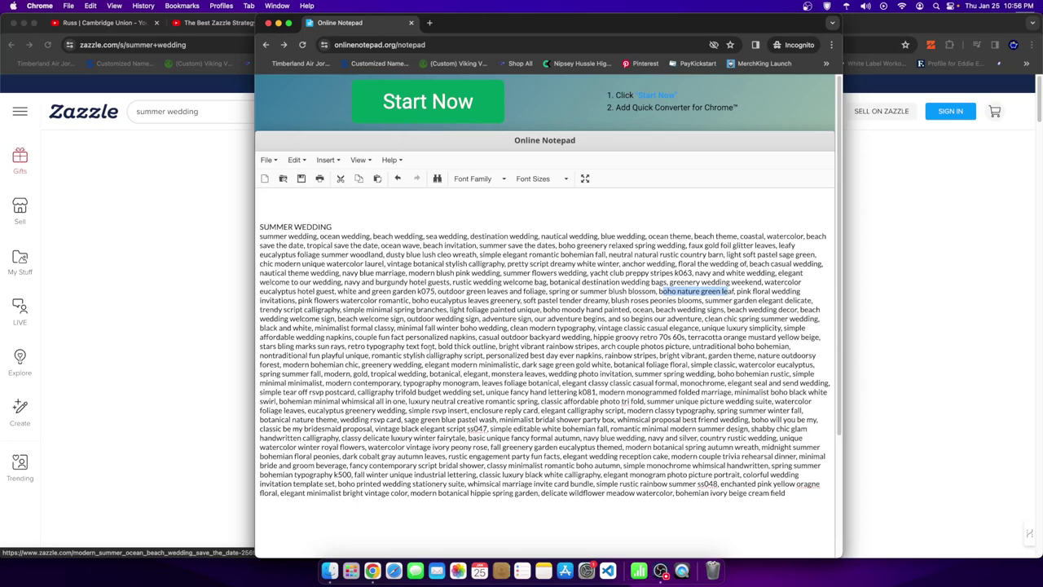
{"action": "double_click", "coordinate": [437, 355]}
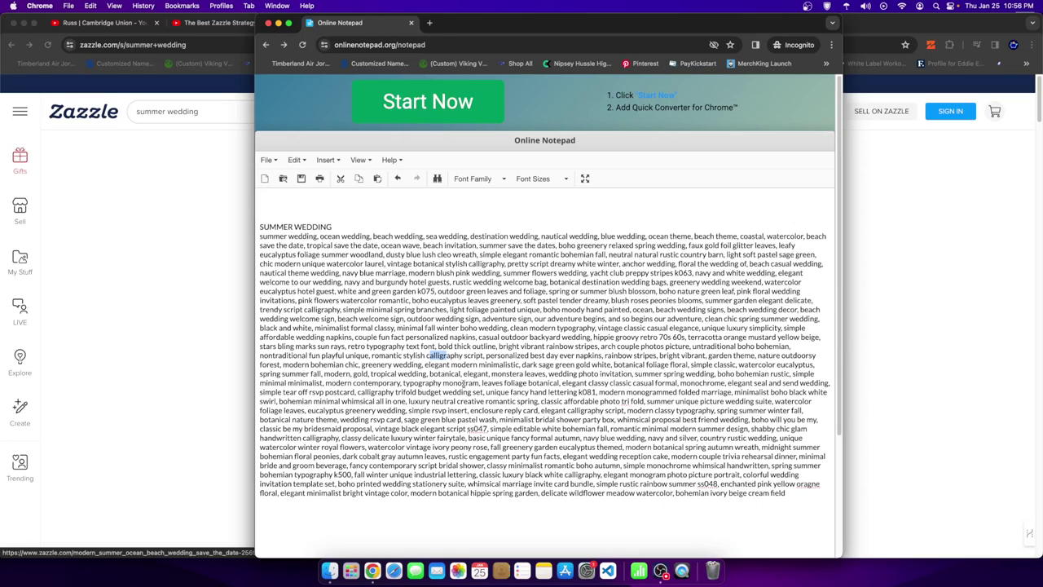
{"action": "left_click_drag", "start_coordinate": [477, 310], "coordinate": [478, 301]}
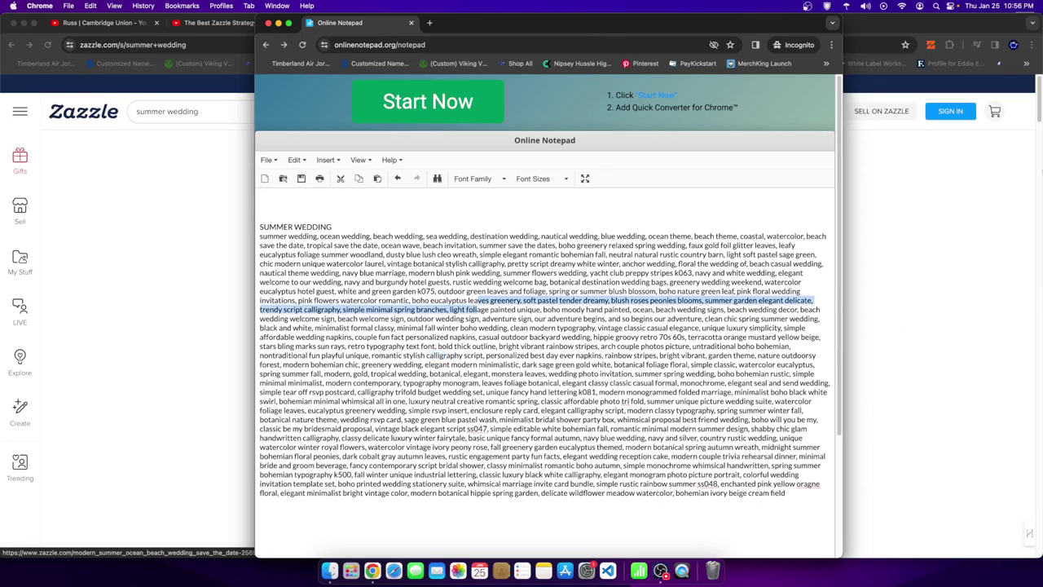
- Search the web for "white boatd" in a new incognito tab
{"action": "left_click", "coordinate": [430, 22]}
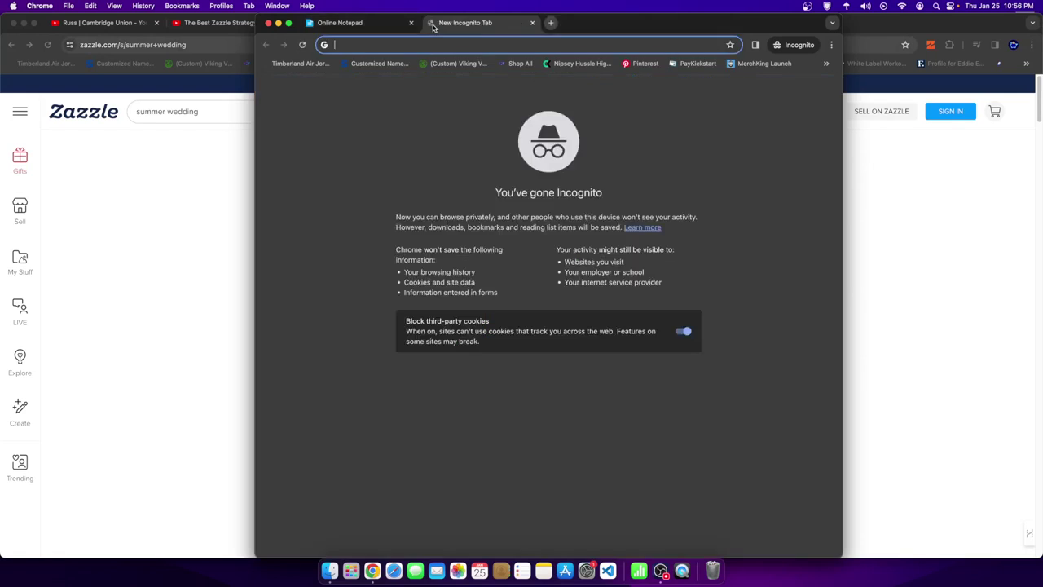
{"action": "type", "text": "white"}
{"action": "type", "text": " bopat"}
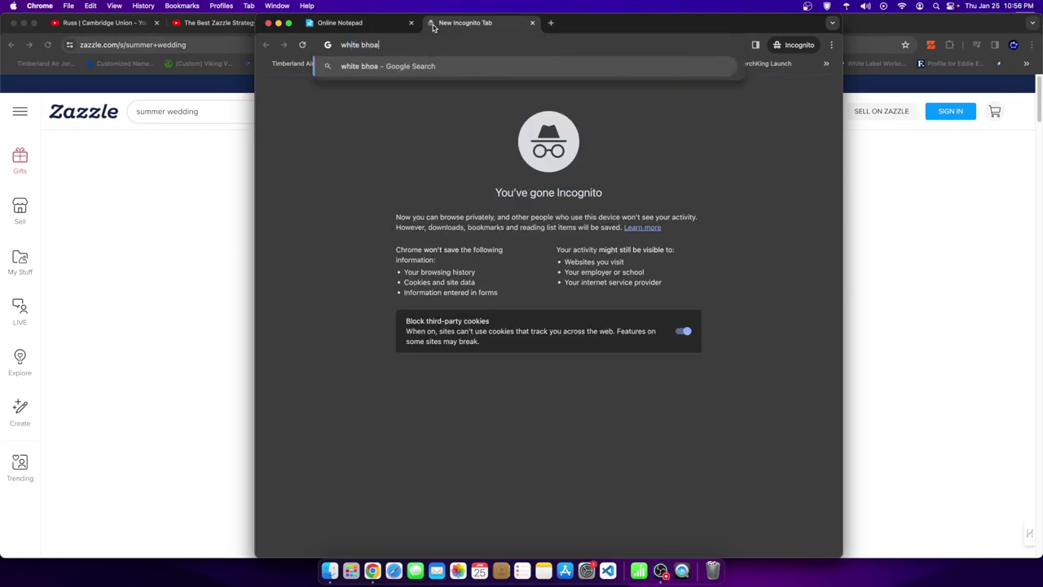
{"action": "key", "text": "BackSpace"}
{"action": "key", "text": "BackSpace"}
{"action": "key", "text": "BackSpace"}
{"action": "type", "text": "atd"}
{"action": "key", "text": "Return"}
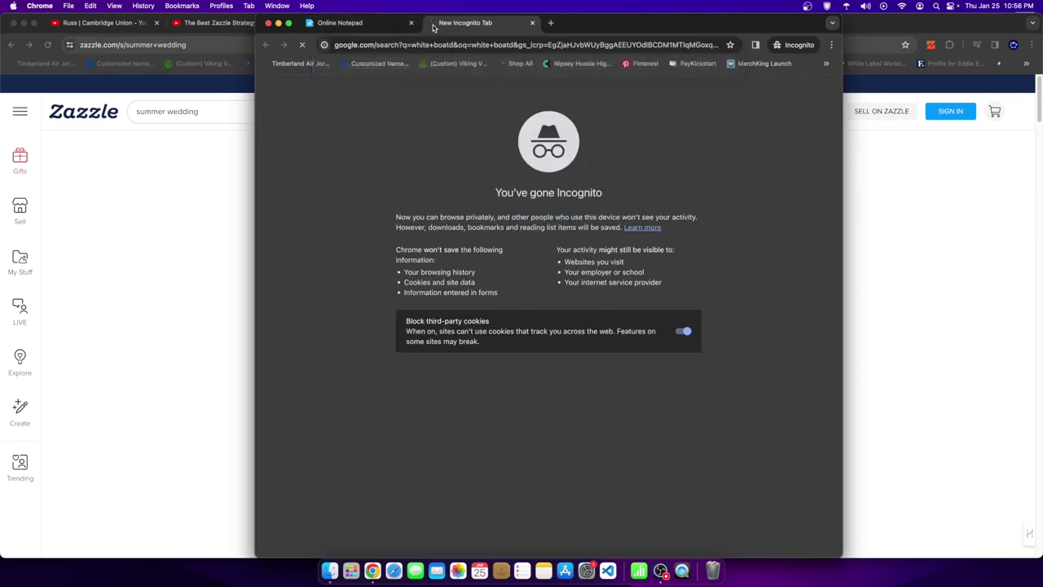
{"action": "left_click", "coordinate": [399, 195]}
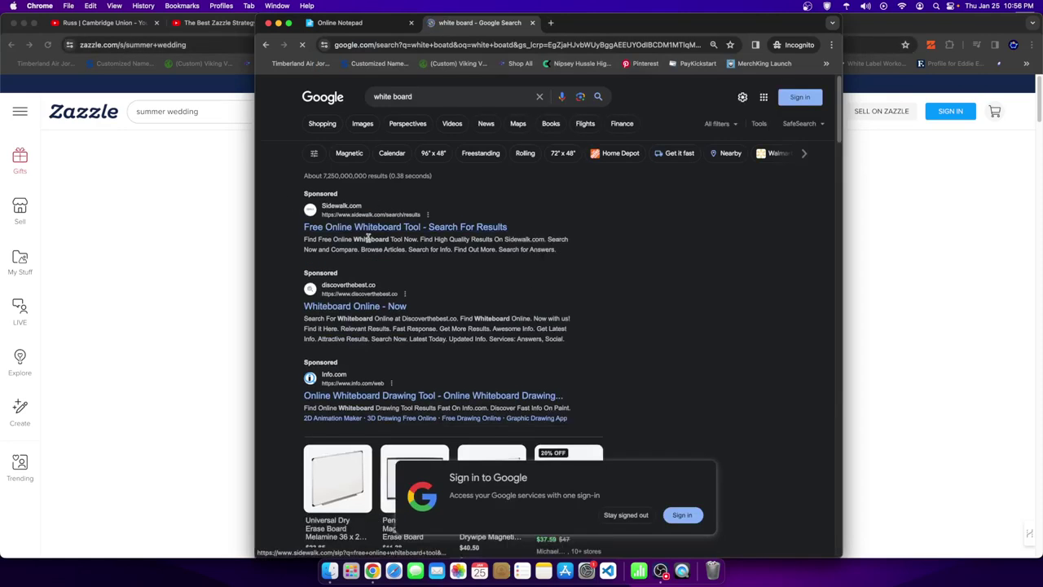
{"action": "left_click", "coordinate": [371, 229]}
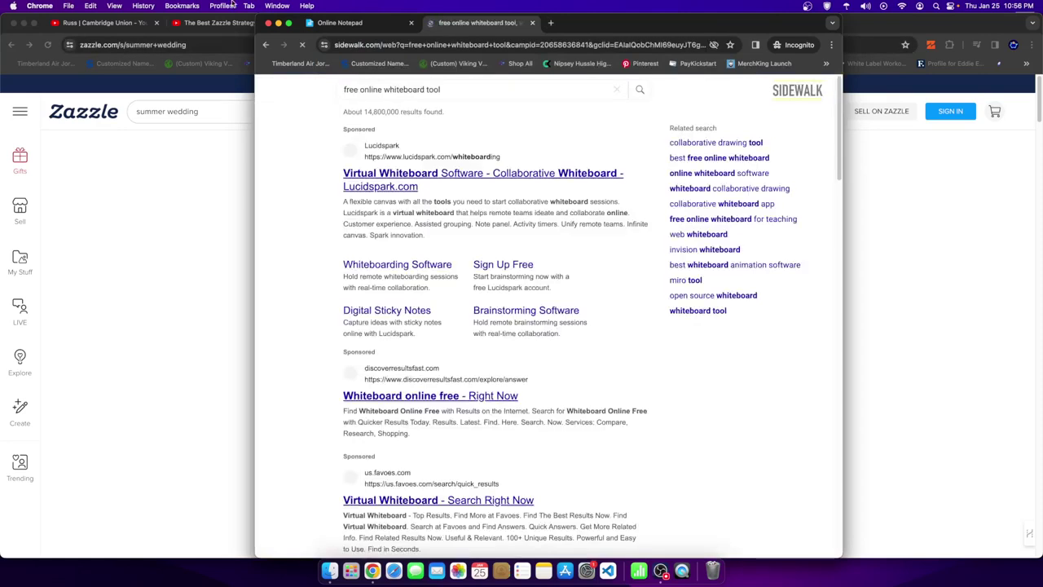
{"action": "left_click", "coordinate": [266, 45]}
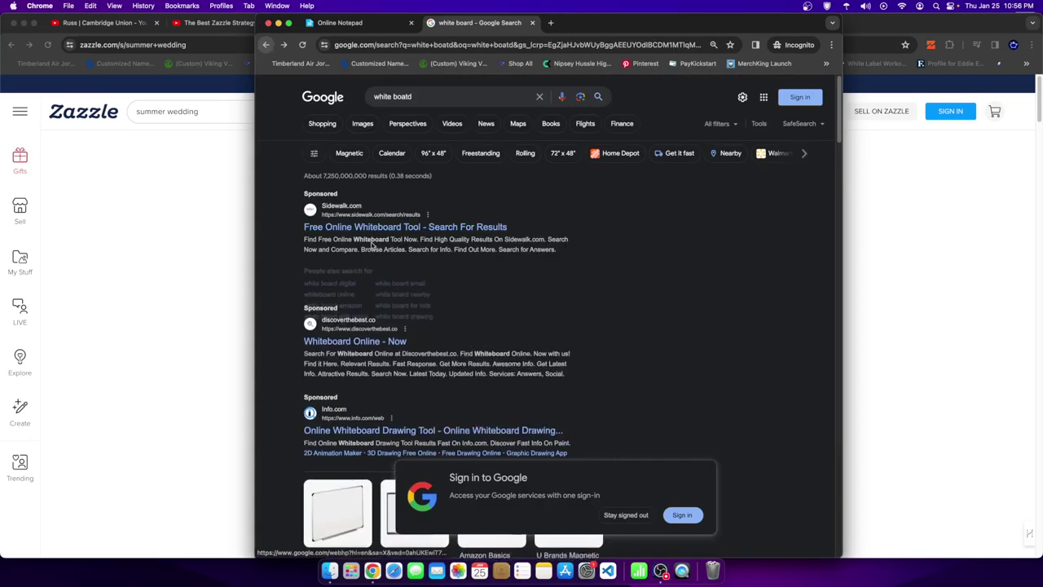
- Look down the whiteboard results and refine the Google search to "white boatd online"
{"action": "scroll", "coordinate": [389, 300], "scroll_direction": "down", "scroll_amount": 3}
{"action": "scroll", "coordinate": [388, 300], "scroll_direction": "down", "scroll_amount": 5}
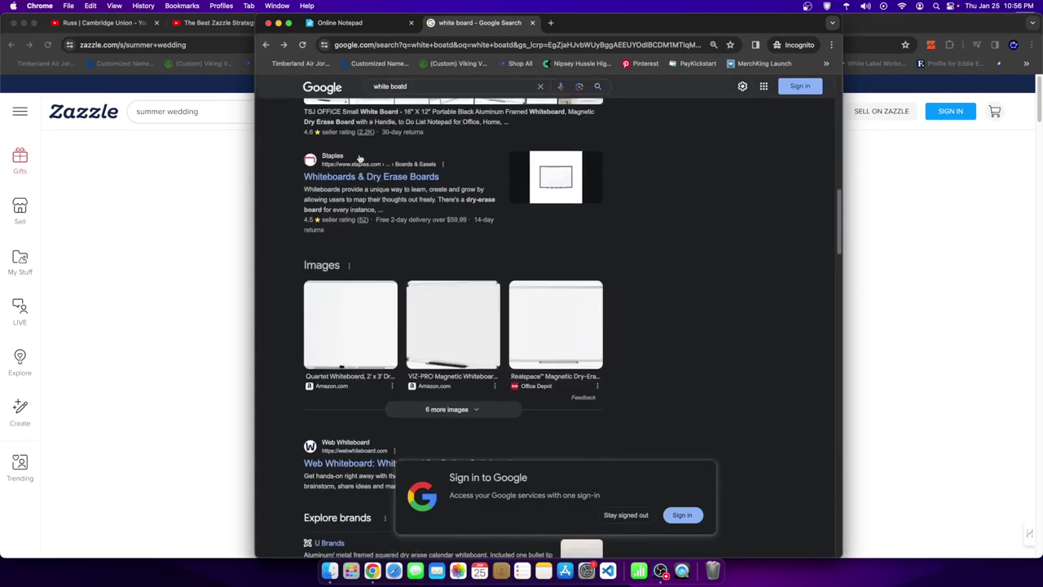
{"action": "left_click", "coordinate": [410, 87]}
{"action": "type", "text": "online"}
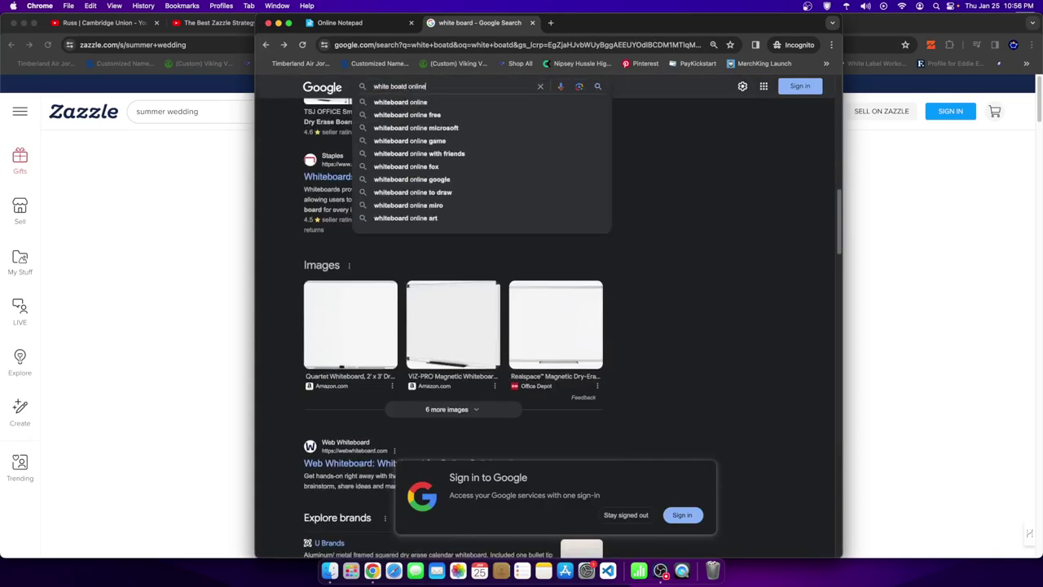
{"action": "key", "text": "Return"}
- Open the Web Whiteboard site from the results, start a no-sign-up whiteboard, and widen its browser window
{"action": "scroll", "coordinate": [380, 483], "scroll_direction": "down", "scroll_amount": 5}
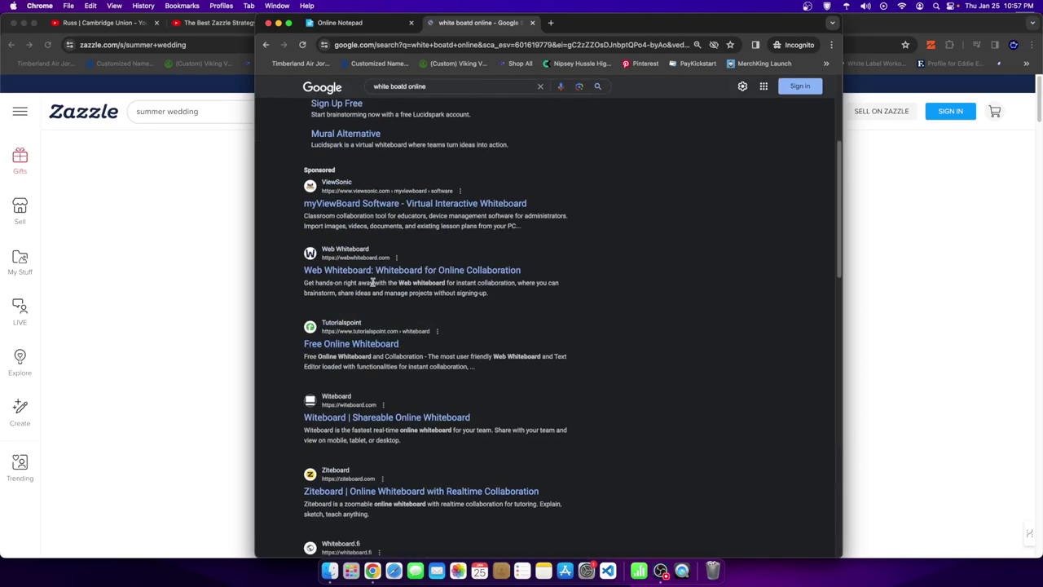
{"action": "left_click", "coordinate": [387, 270]}
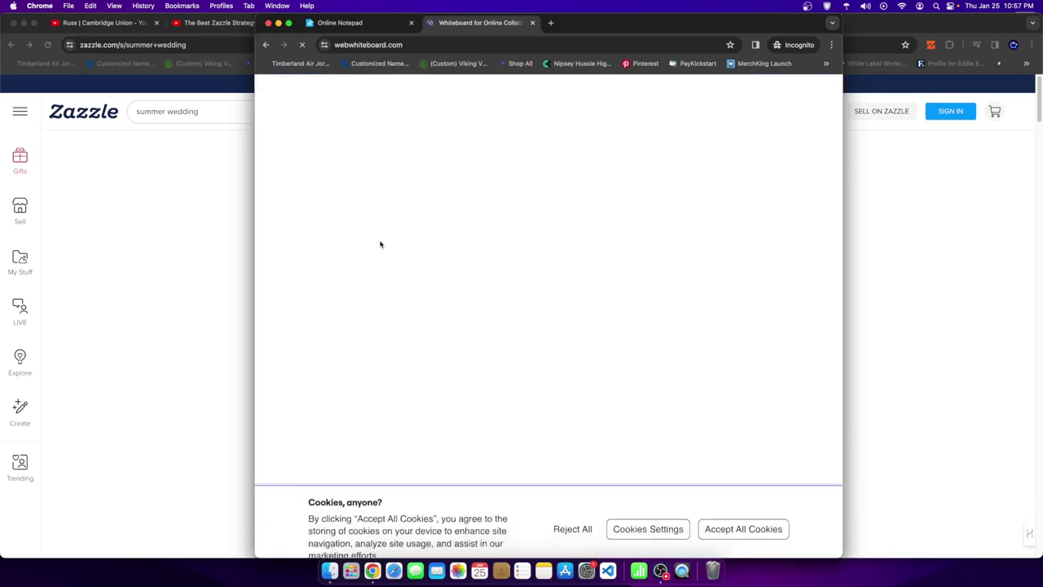
{"action": "left_click", "coordinate": [712, 513]}
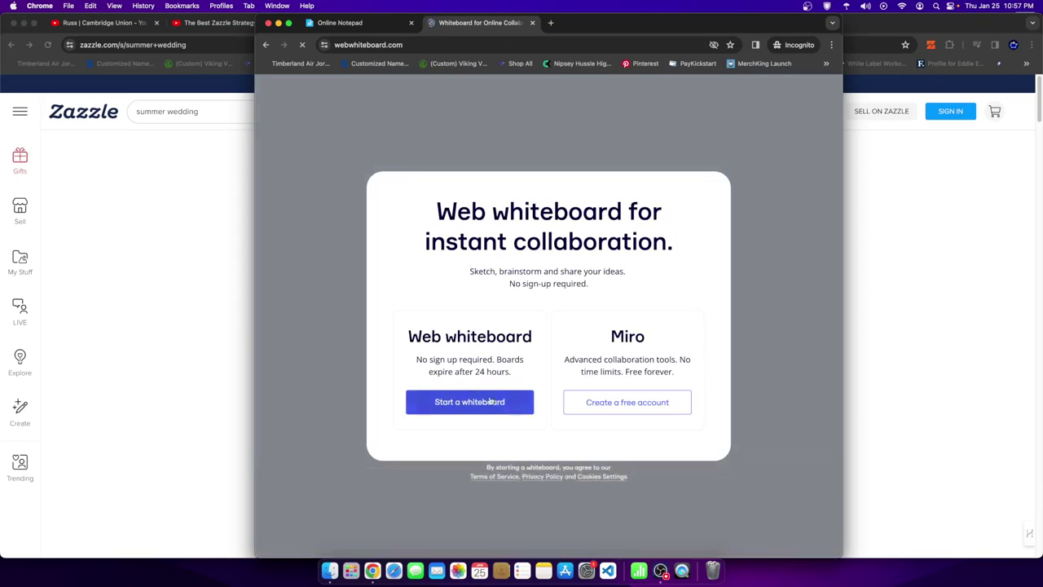
{"action": "left_click", "coordinate": [480, 400]}
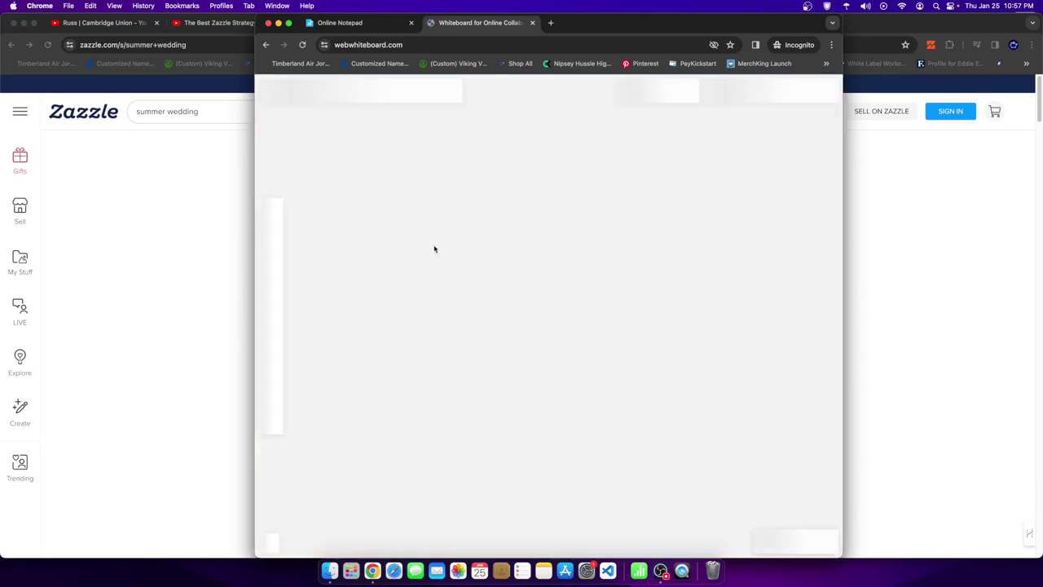
{"action": "double_click", "coordinate": [843, 92]}
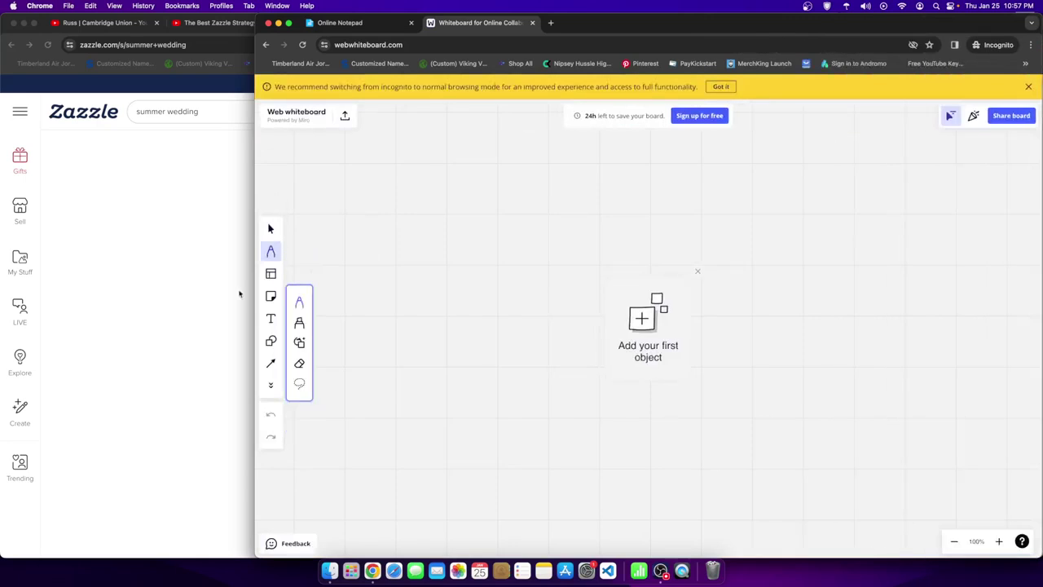
- Handwrite a circled "Want" on the left of the board and a circled "Present" on the far right, shifting the window left between them
{"action": "mouse_move", "coordinate": [425, 235]}
{"action": "left_mouse_down"}
{"action": "mouse_move", "coordinate": [392, 302]}
{"action": "mouse_move", "coordinate": [429, 221]}
{"action": "mouse_move", "coordinate": [418, 244]}
{"action": "mouse_move", "coordinate": [432, 291]}
{"action": "mouse_move", "coordinate": [459, 247]}
{"action": "left_mouse_up"}
{"action": "mouse_move", "coordinate": [456, 287]}
{"action": "left_mouse_down"}
{"action": "mouse_move", "coordinate": [486, 275]}
{"action": "mouse_move", "coordinate": [487, 291]}
{"action": "left_mouse_up"}
{"action": "mouse_move", "coordinate": [493, 260]}
{"action": "left_mouse_down"}
{"action": "mouse_move", "coordinate": [489, 279]}
{"action": "mouse_move", "coordinate": [505, 265]}
{"action": "left_mouse_up"}
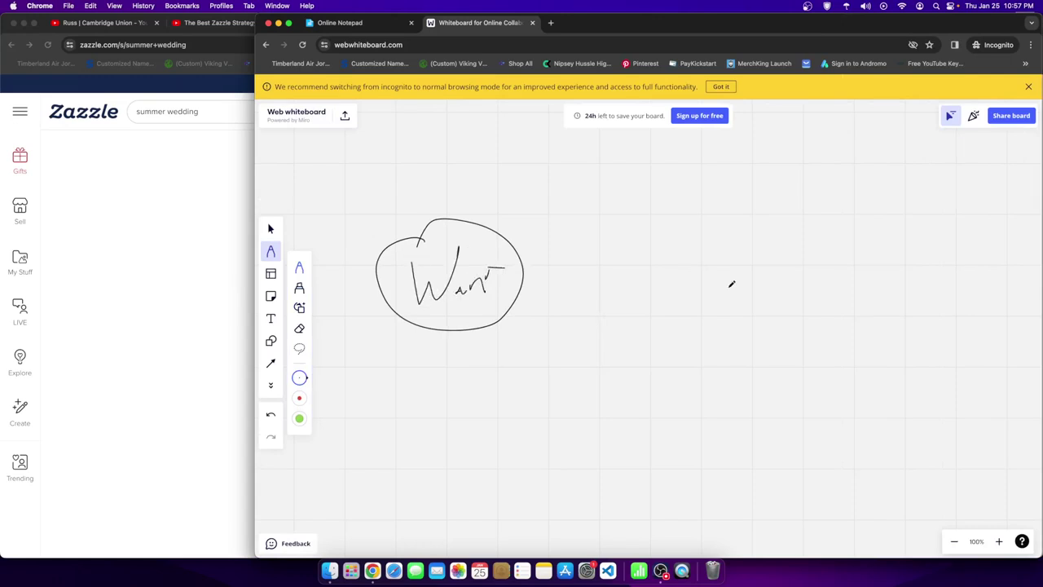
{"action": "left_click_drag", "start_coordinate": [914, 30], "coordinate": [649, 29]}
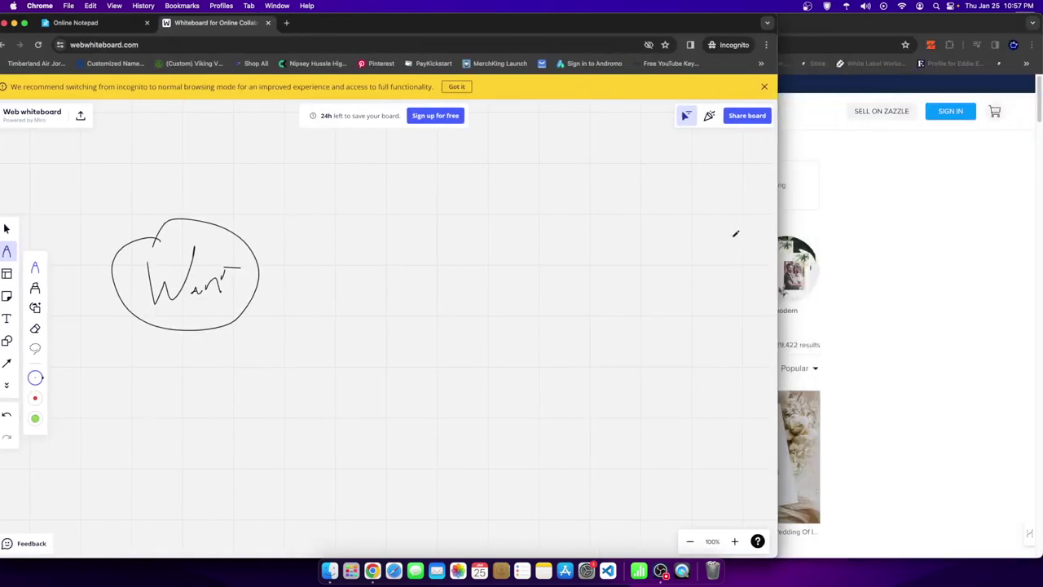
{"action": "mouse_move", "coordinate": [736, 221]}
{"action": "left_mouse_down"}
{"action": "mouse_move", "coordinate": [640, 285]}
{"action": "mouse_move", "coordinate": [763, 219]}
{"action": "mouse_move", "coordinate": [708, 198]}
{"action": "mouse_move", "coordinate": [681, 212]}
{"action": "mouse_move", "coordinate": [676, 281]}
{"action": "mouse_move", "coordinate": [721, 263]}
{"action": "mouse_move", "coordinate": [766, 279]}
{"action": "mouse_move", "coordinate": [759, 246]}
{"action": "left_mouse_up"}
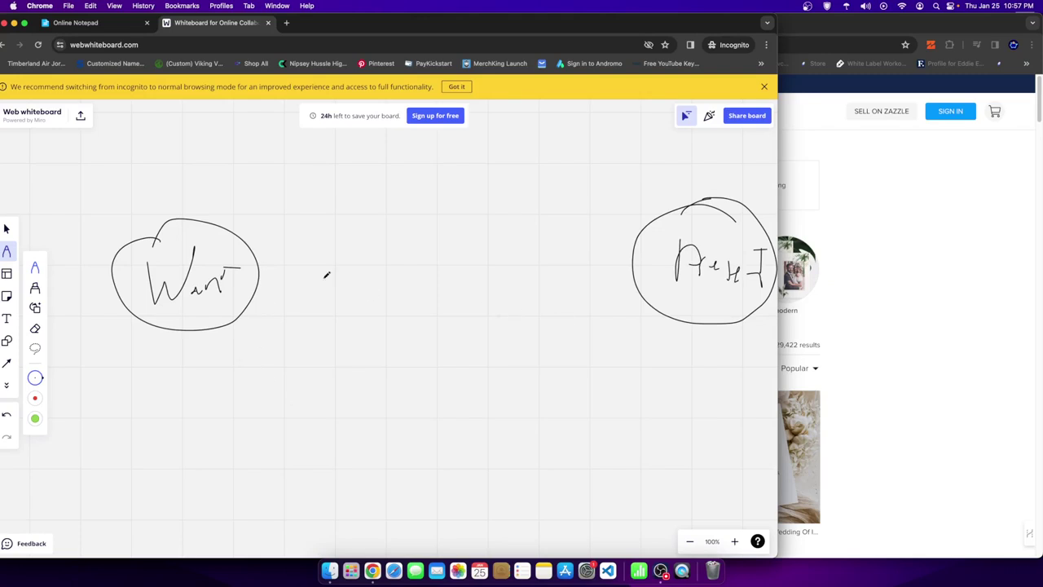
- Write a short word above "Want" and draw arrows from the two circles pointing toward each other in the middle
{"action": "left_click_drag", "start_coordinate": [171, 229], "coordinate": [171, 260]}
{"action": "mouse_move", "coordinate": [172, 245]}
{"action": "left_mouse_down"}
{"action": "mouse_move", "coordinate": [194, 257]}
{"action": "mouse_move", "coordinate": [206, 239]}
{"action": "mouse_move", "coordinate": [217, 253]}
{"action": "left_mouse_up"}
{"action": "left_click_drag", "start_coordinate": [635, 259], "coordinate": [460, 260]}
{"action": "mouse_move", "coordinate": [493, 227]}
{"action": "left_mouse_down"}
{"action": "mouse_move", "coordinate": [447, 257]}
{"action": "mouse_move", "coordinate": [485, 276]}
{"action": "left_mouse_up"}
{"action": "left_click_drag", "start_coordinate": [261, 261], "coordinate": [444, 282]}
{"action": "left_click_drag", "start_coordinate": [410, 243], "coordinate": [426, 305]}
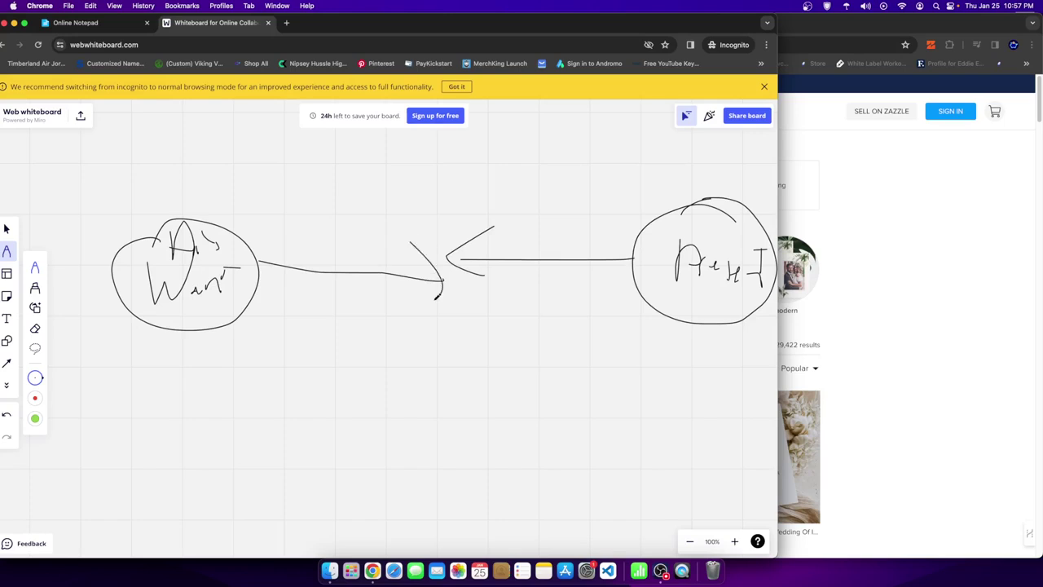
- Handwrite "Sale" above the point where the two arrows meet and circle it
{"action": "mouse_move", "coordinate": [431, 178]}
{"action": "left_mouse_down"}
{"action": "mouse_move", "coordinate": [422, 229]}
{"action": "mouse_move", "coordinate": [441, 215]}
{"action": "left_mouse_up"}
{"action": "left_click_drag", "start_coordinate": [453, 176], "coordinate": [455, 214]}
{"action": "left_click_drag", "start_coordinate": [468, 192], "coordinate": [468, 229]}
{"action": "mouse_move", "coordinate": [469, 173]}
{"action": "left_mouse_down"}
{"action": "mouse_move", "coordinate": [354, 198]}
{"action": "mouse_move", "coordinate": [446, 155]}
{"action": "left_mouse_up"}
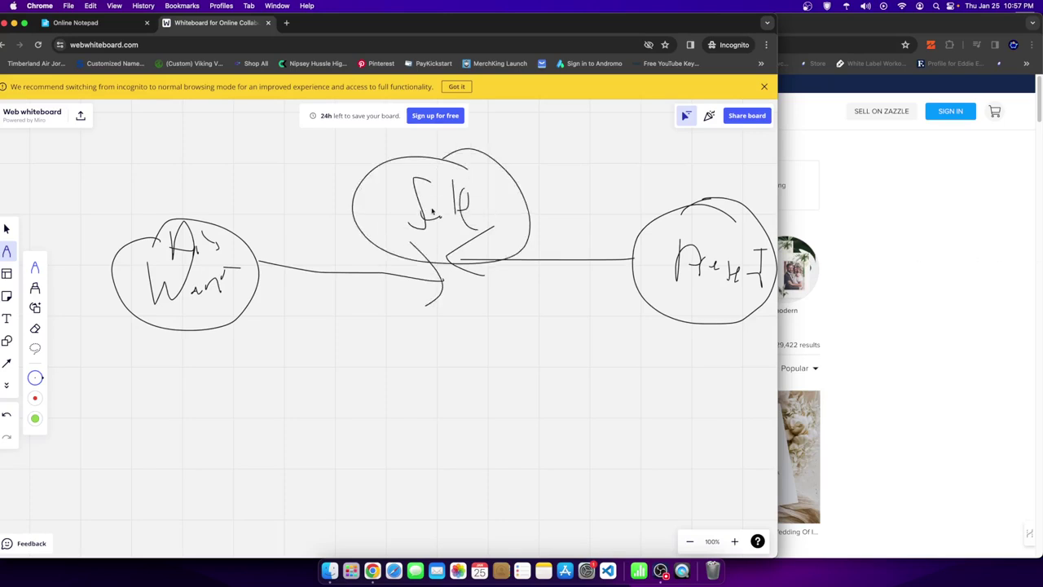
- Switch to the Zazzle "summer wedding" results and look through the listed products
{"action": "left_click", "coordinate": [929, 312]}
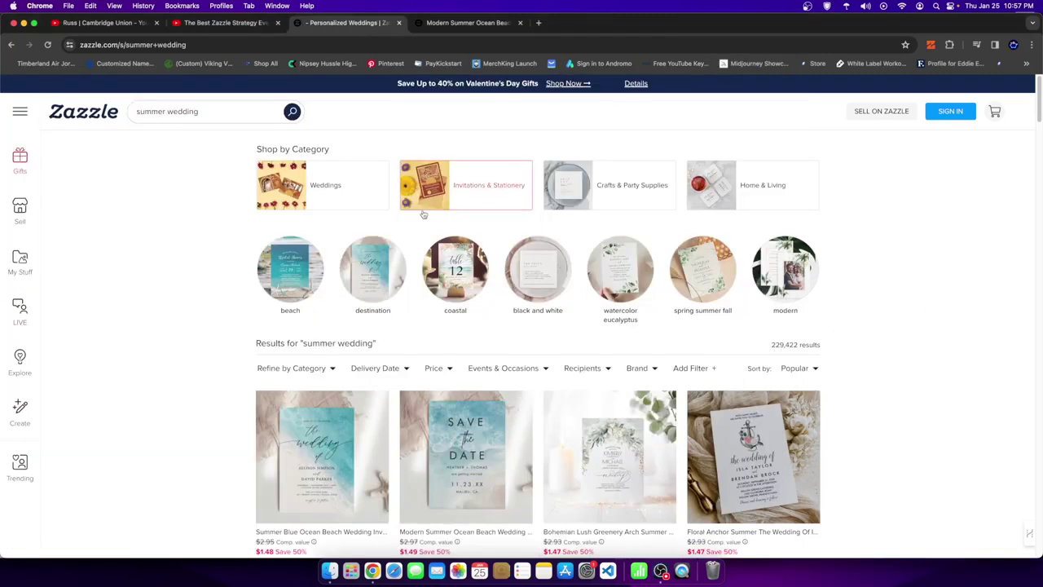
{"action": "scroll", "coordinate": [534, 491], "scroll_direction": "down", "scroll_amount": 10}
{"action": "scroll", "coordinate": [534, 492], "scroll_direction": "down", "scroll_amount": 5}
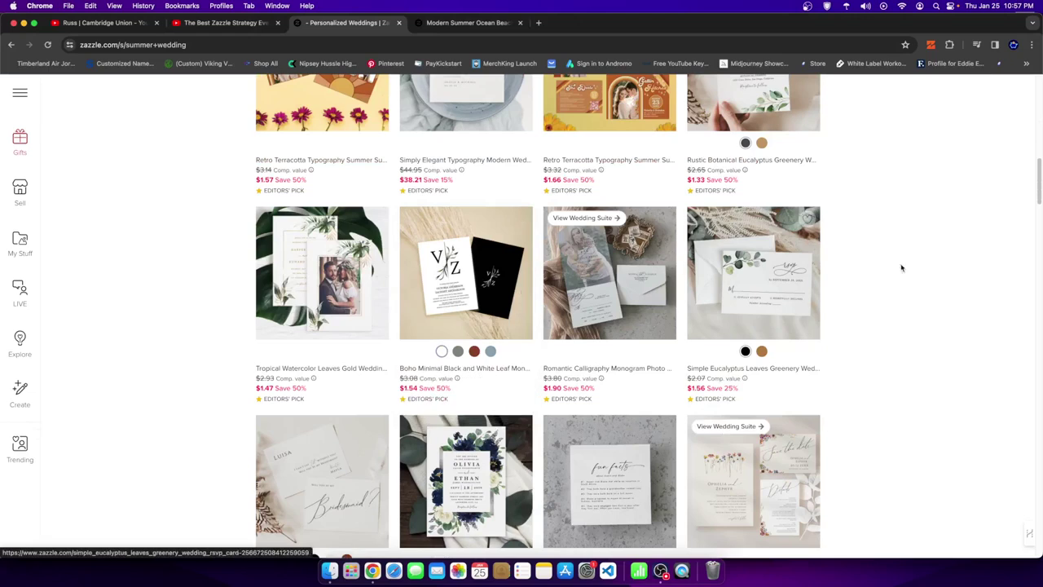
{"action": "scroll", "coordinate": [901, 265], "scroll_direction": "up", "scroll_amount": 15}
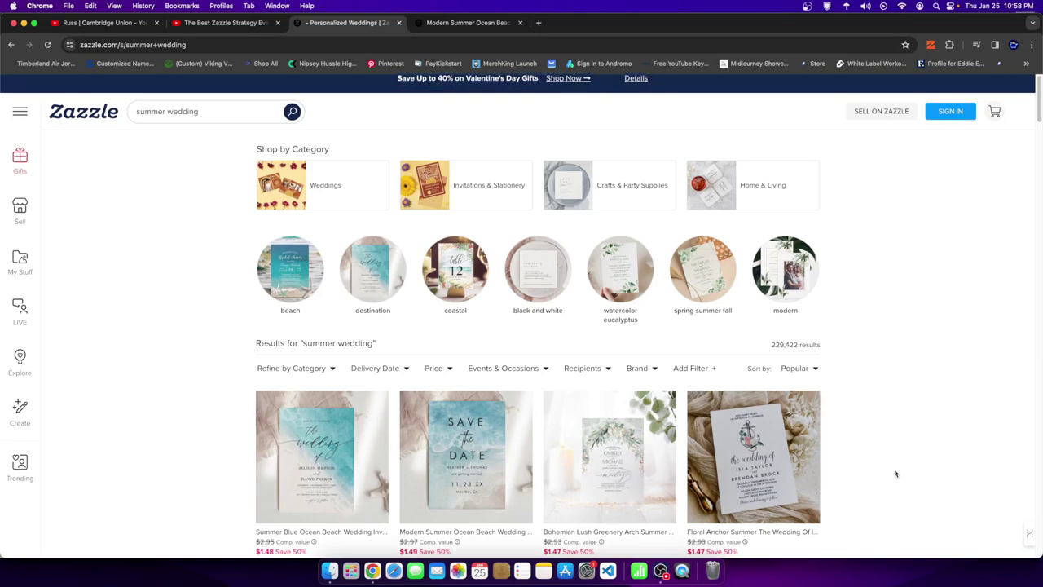
- Bring the Web Whiteboard window back to the front and circle "Sale" repeatedly for emphasis
{"action": "right_click", "coordinate": [372, 571]}
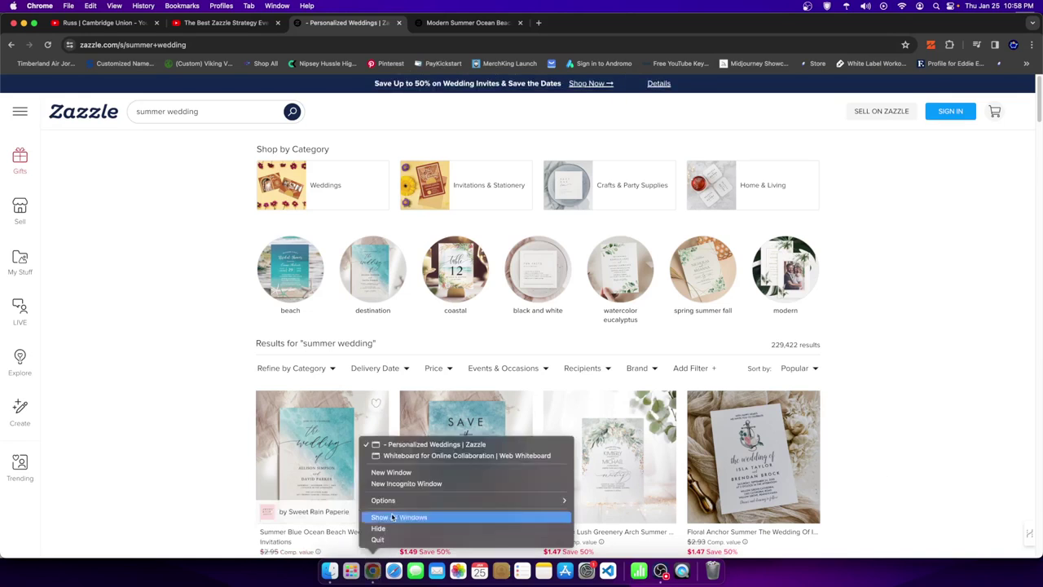
{"action": "left_click", "coordinate": [420, 457]}
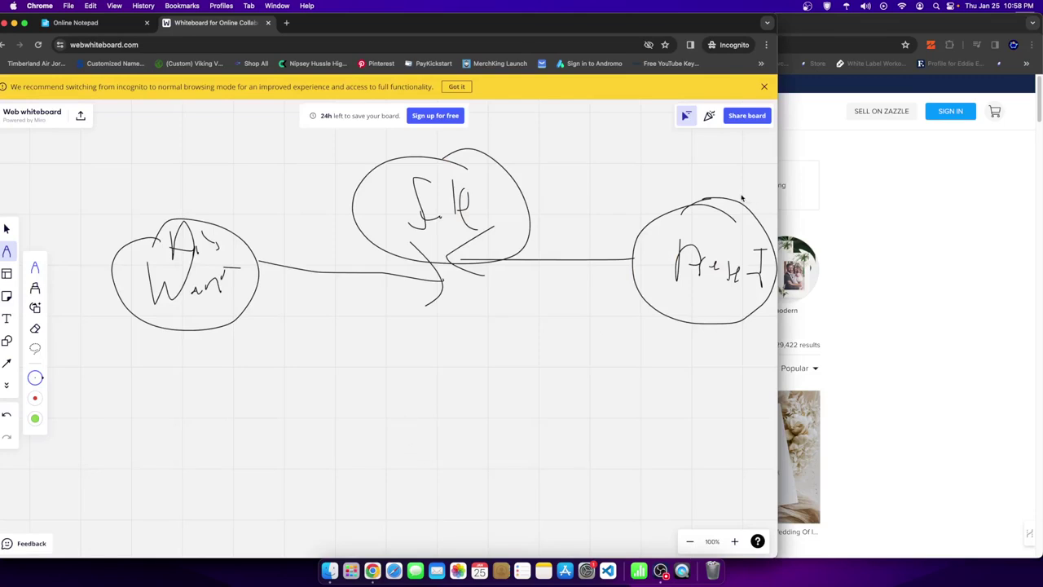
{"action": "mouse_move", "coordinate": [468, 141]}
{"action": "left_mouse_down"}
{"action": "mouse_move", "coordinate": [418, 269]}
{"action": "mouse_move", "coordinate": [444, 217]}
{"action": "mouse_move", "coordinate": [441, 289]}
{"action": "mouse_move", "coordinate": [512, 268]}
{"action": "left_mouse_up"}
- Draw a curved arrow from the "Want" circle toward a results-page rectangle with three small items, and circle the third item
{"action": "mouse_move", "coordinate": [173, 319]}
{"action": "left_mouse_down"}
{"action": "mouse_move", "coordinate": [184, 344]}
{"action": "mouse_move", "coordinate": [409, 433]}
{"action": "mouse_move", "coordinate": [371, 460]}
{"action": "left_mouse_up"}
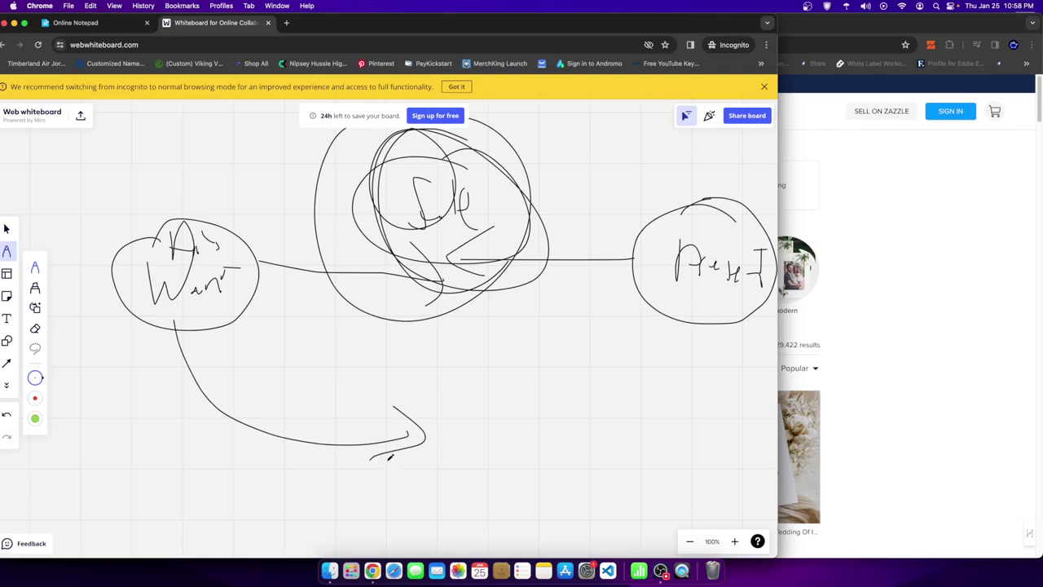
{"action": "mouse_move", "coordinate": [515, 351]}
{"action": "left_mouse_down"}
{"action": "mouse_move", "coordinate": [480, 463]}
{"action": "mouse_move", "coordinate": [602, 332]}
{"action": "mouse_move", "coordinate": [494, 347]}
{"action": "mouse_move", "coordinate": [520, 376]}
{"action": "mouse_move", "coordinate": [501, 382]}
{"action": "mouse_move", "coordinate": [555, 376]}
{"action": "mouse_move", "coordinate": [576, 359]}
{"action": "mouse_move", "coordinate": [589, 376]}
{"action": "mouse_move", "coordinate": [641, 345]}
{"action": "left_mouse_up"}
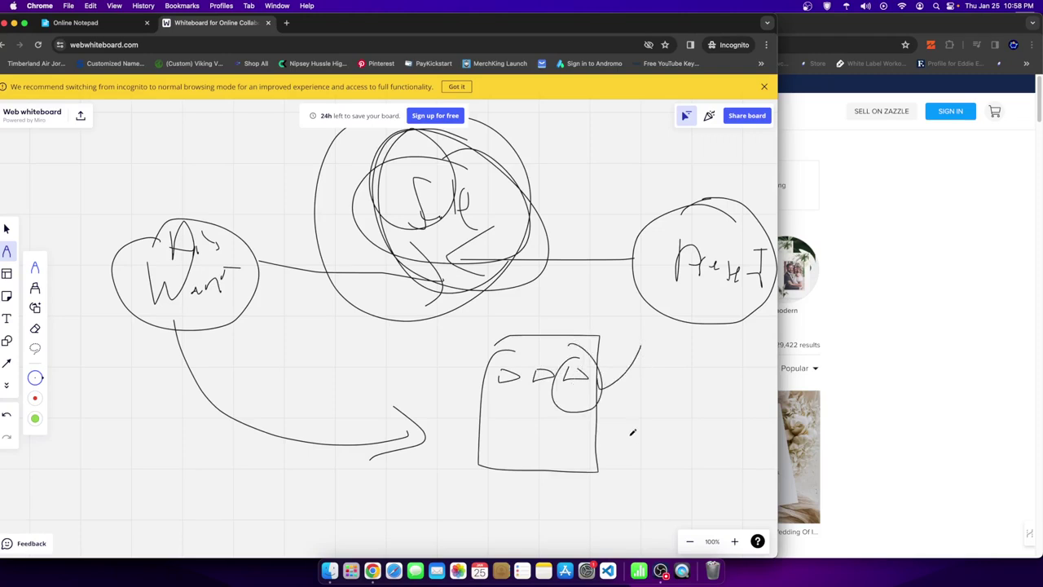
{"action": "left_click_drag", "start_coordinate": [421, 443], "coordinate": [550, 405]}
- Select the "summer wedding" search term on Zazzle and highlight "getting stuck on how many results are too many" in the YouTube comment
{"action": "left_click", "coordinate": [831, 262]}
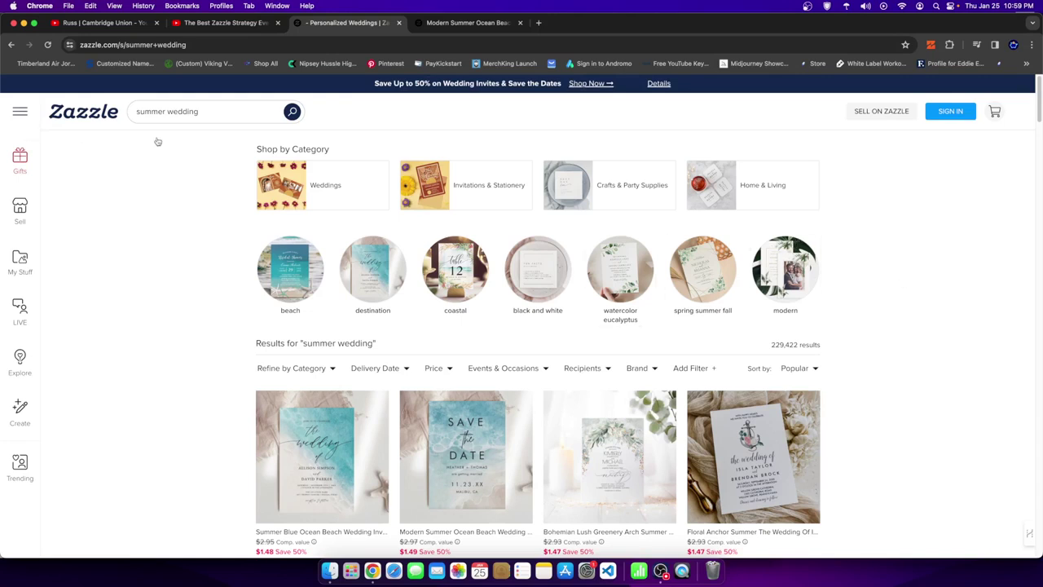
{"action": "left_click", "coordinate": [210, 111]}
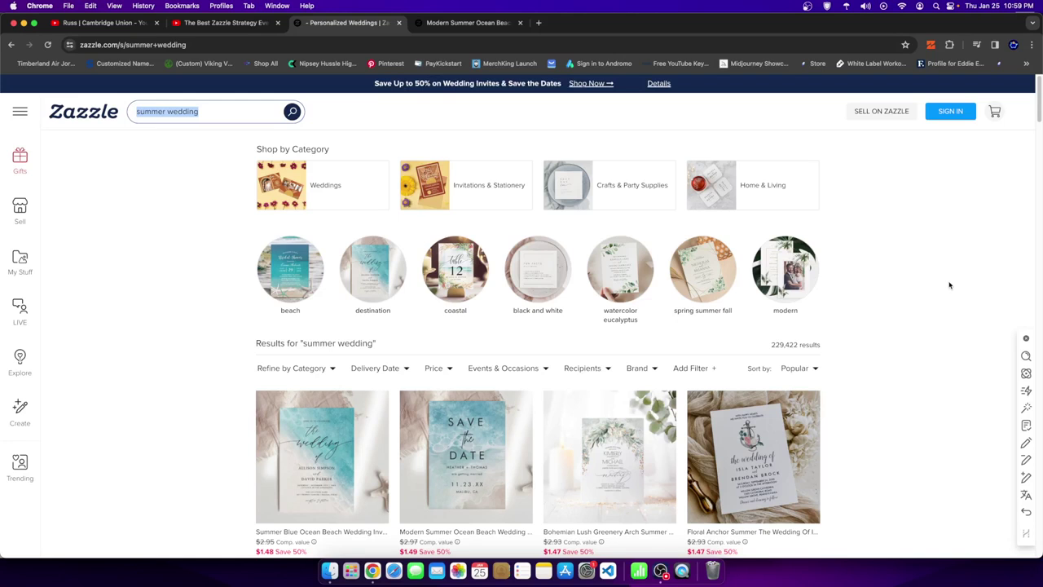
{"action": "left_click", "coordinate": [224, 22]}
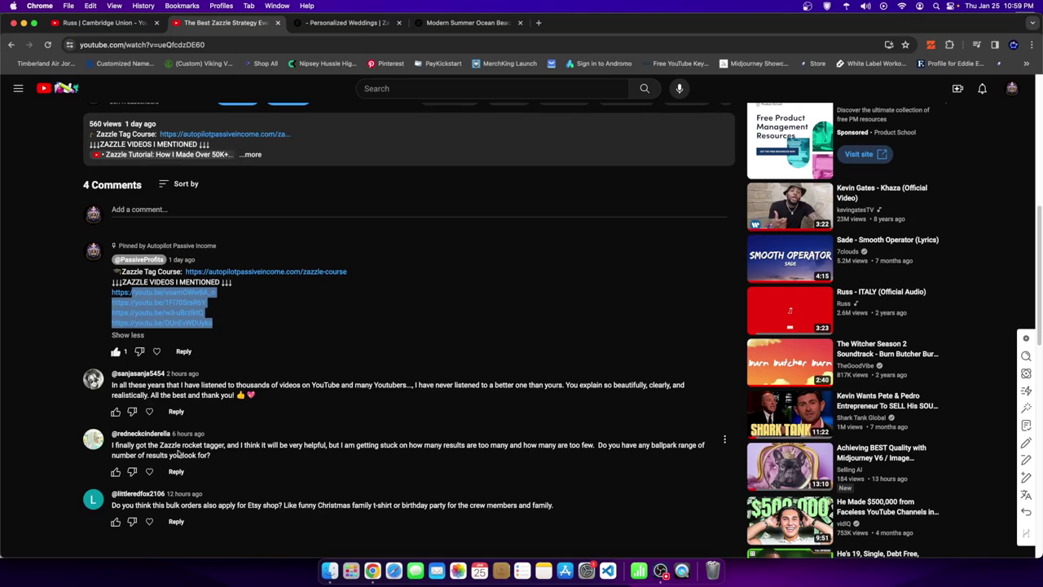
{"action": "left_click_drag", "start_coordinate": [245, 445], "coordinate": [517, 447]}
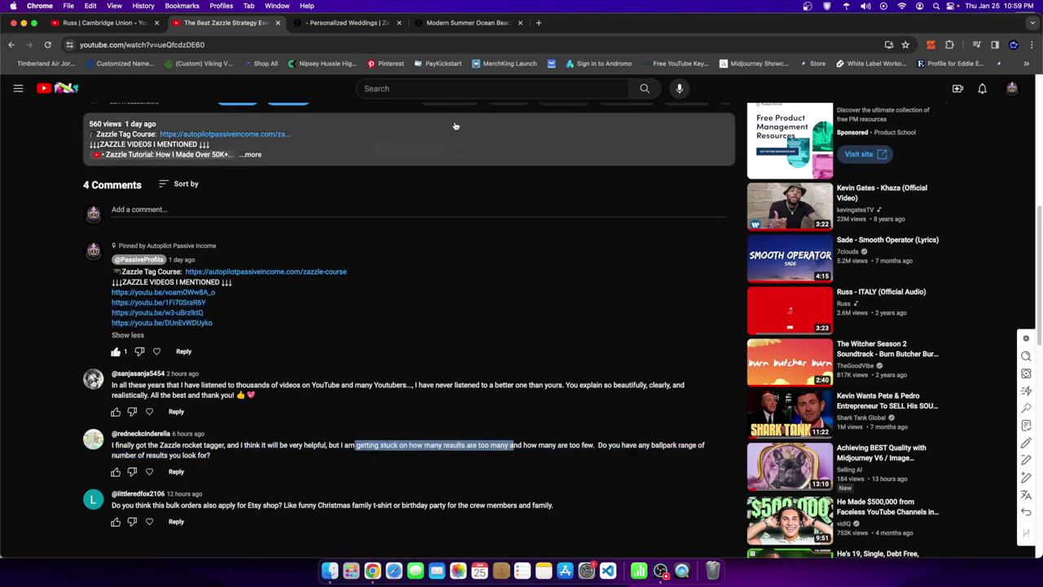
- Highlight the result count on the Zazzle "summer wedding" page and briefly view the open Modern Summer Ocean Beach product page
{"action": "left_click", "coordinate": [350, 22]}
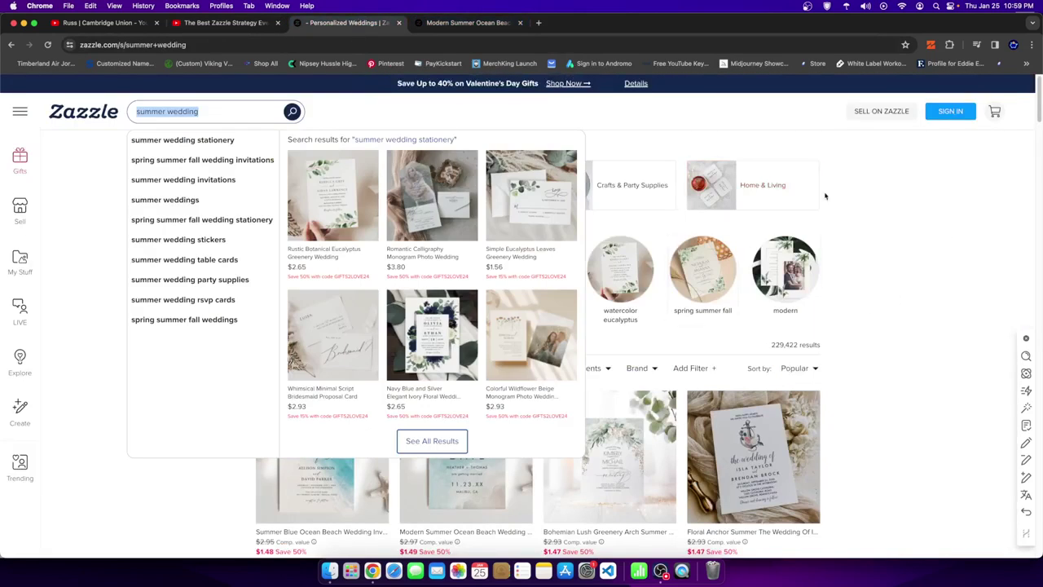
{"action": "left_click", "coordinate": [957, 333]}
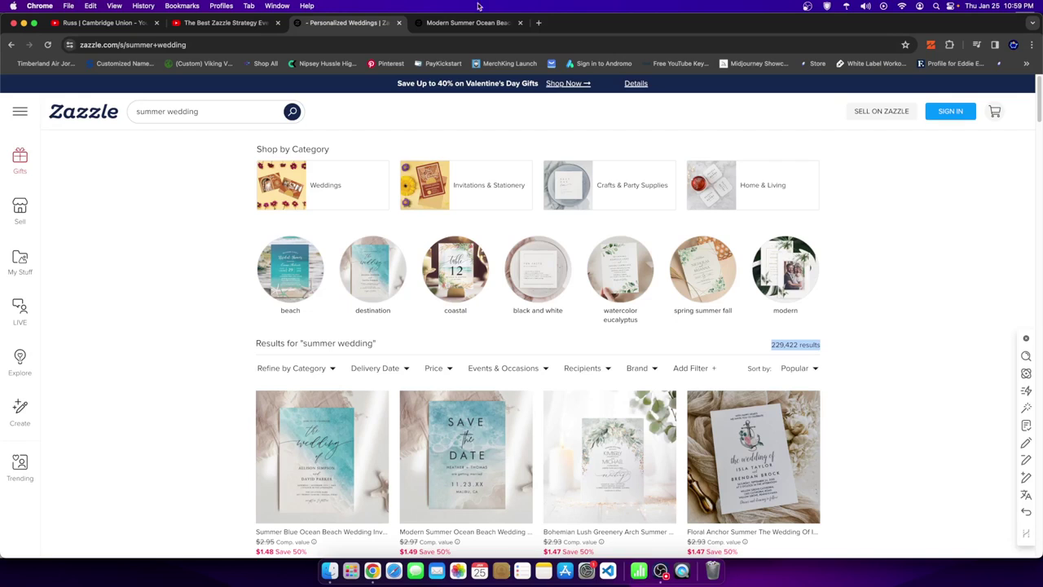
{"action": "left_click", "coordinate": [456, 22]}
{"action": "left_click", "coordinate": [351, 22]}
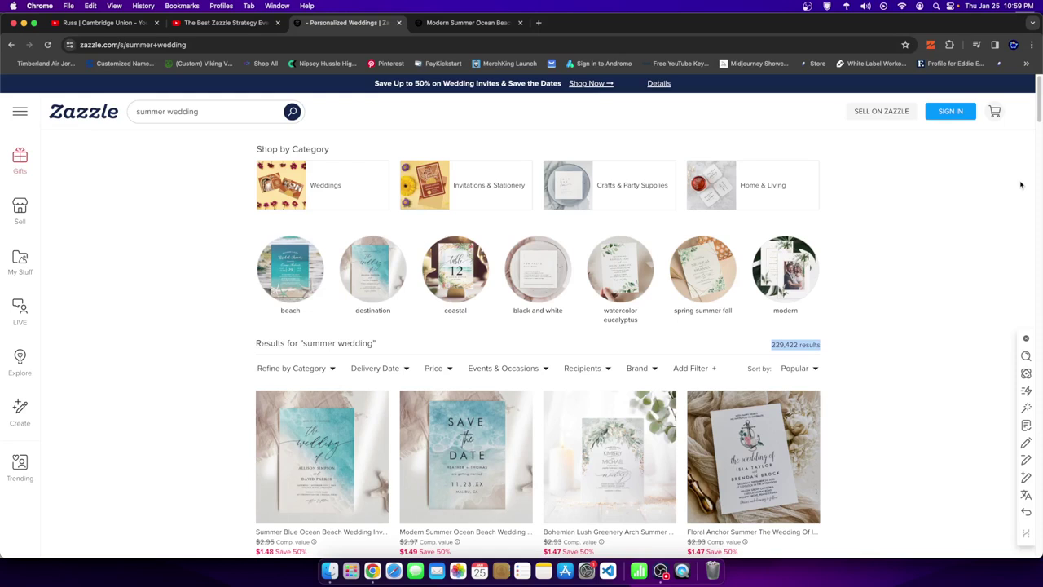
- Show the Zazzle AI Tagger extension on the results page, close it, and return to the viewer's comment on YouTube
{"action": "left_click", "coordinate": [931, 45]}
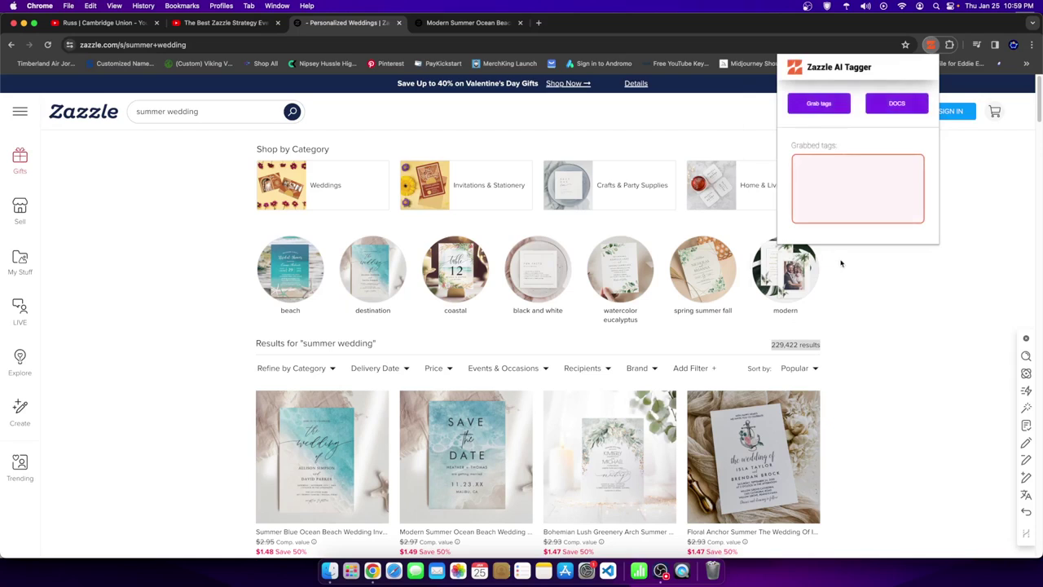
{"action": "left_click", "coordinate": [921, 389]}
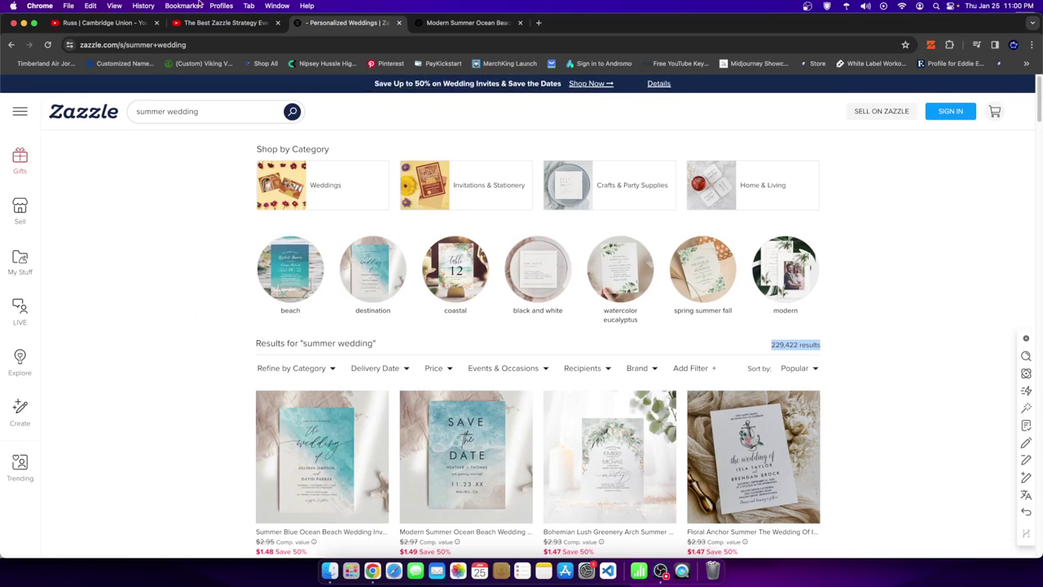
{"action": "left_click", "coordinate": [220, 22]}
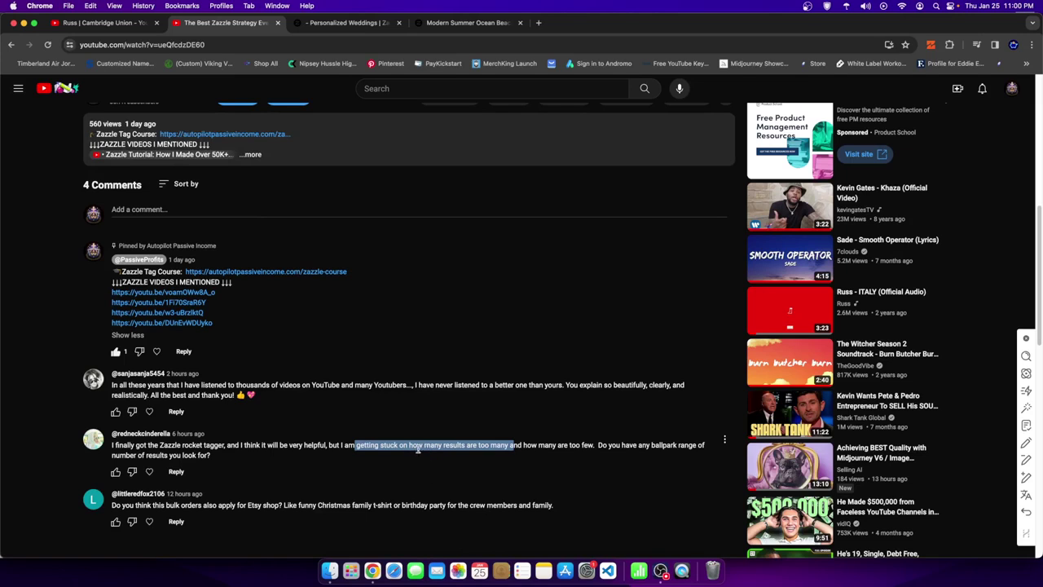
- Return to the Zazzle "summer wedding" results and open the Modern Summer Ocean Beach Wedding Save The Date product
{"action": "left_click", "coordinate": [349, 23]}
{"action": "scroll", "coordinate": [893, 346], "scroll_direction": "down", "scroll_amount": 1}
{"action": "scroll", "coordinate": [893, 346], "scroll_direction": "down", "scroll_amount": 3}
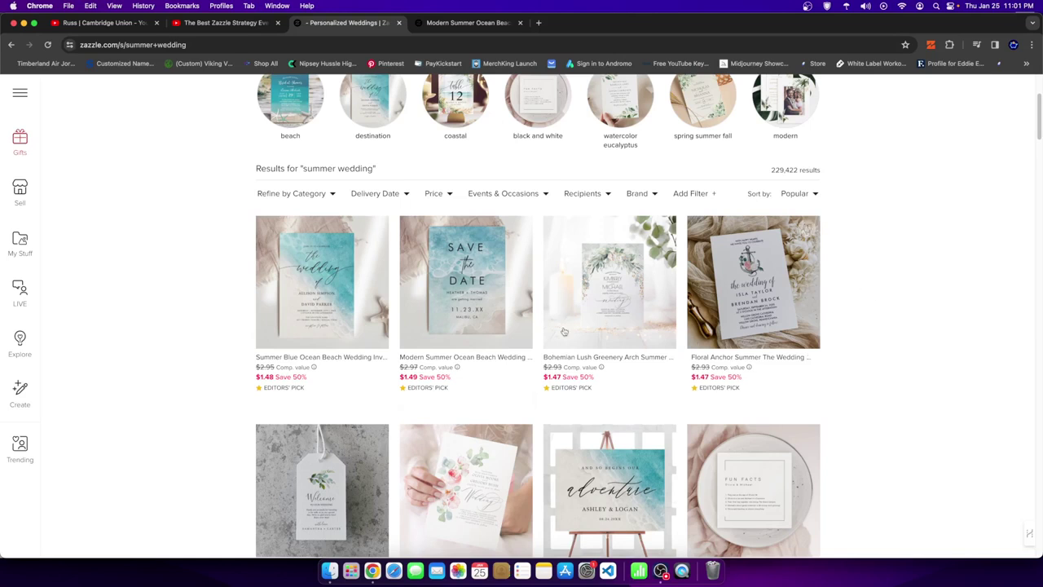
{"action": "left_click", "coordinate": [466, 281]}
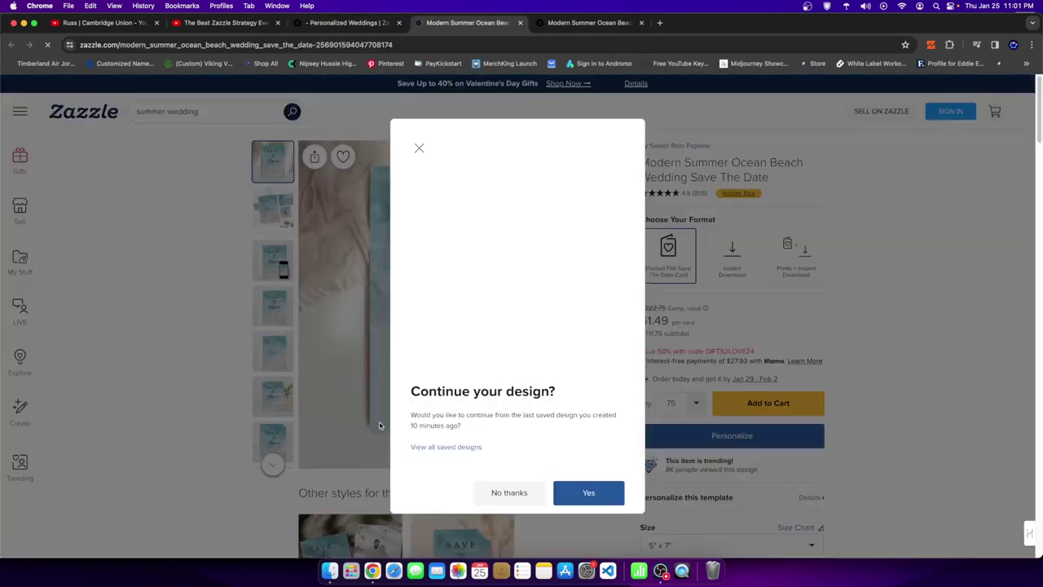
- Switch to the incognito whiteboard window and show the full "SUMMER WEDDING" tag list in Online Notepad
{"action": "right_click", "coordinate": [372, 571]}
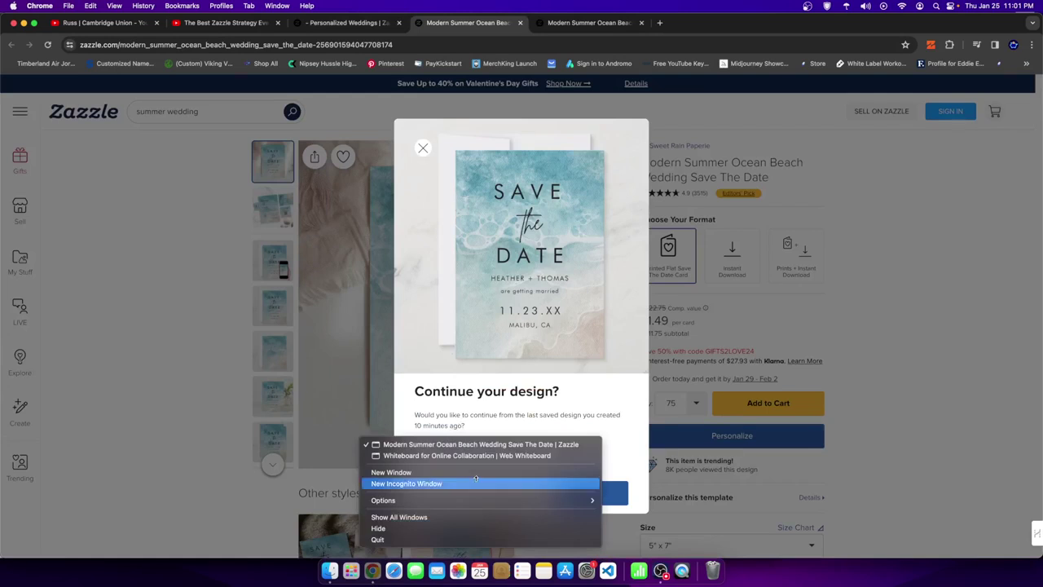
{"action": "left_click", "coordinate": [456, 445]}
{"action": "right_click", "coordinate": [374, 570]}
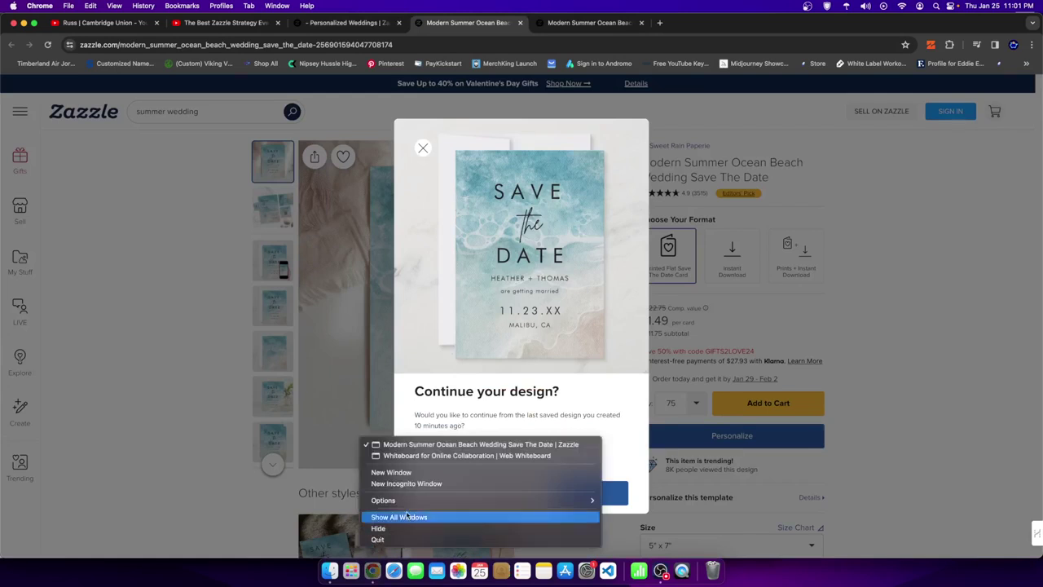
{"action": "left_click", "coordinate": [456, 455]}
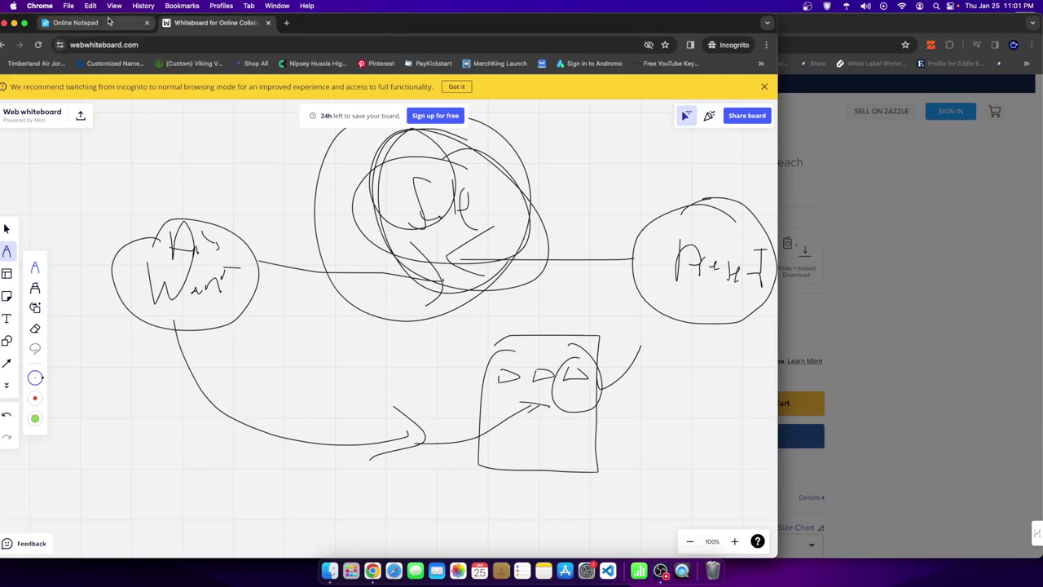
{"action": "left_click", "coordinate": [75, 22]}
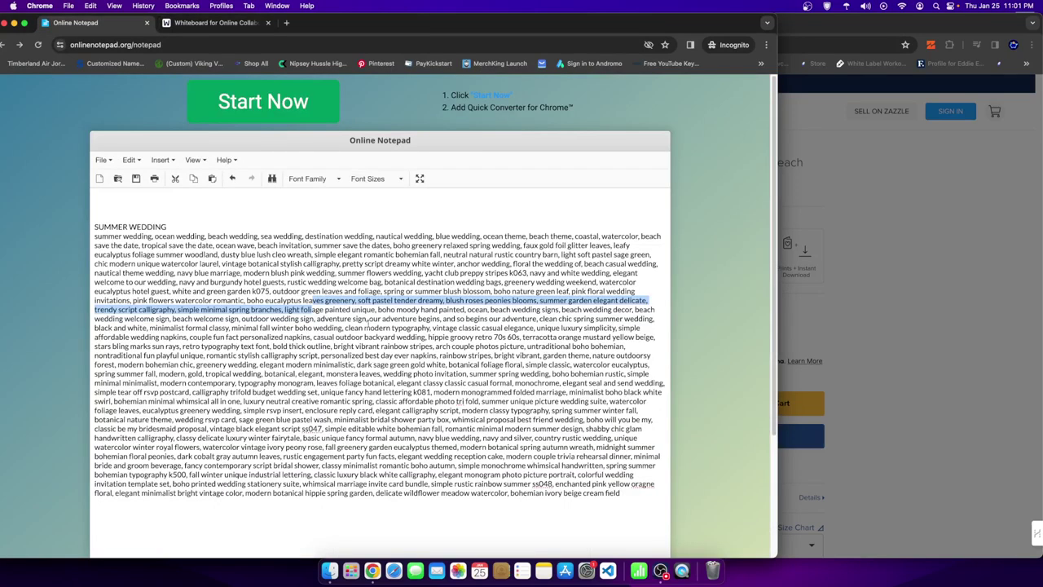
{"action": "scroll", "coordinate": [673, 341], "scroll_direction": "down", "scroll_amount": 1}
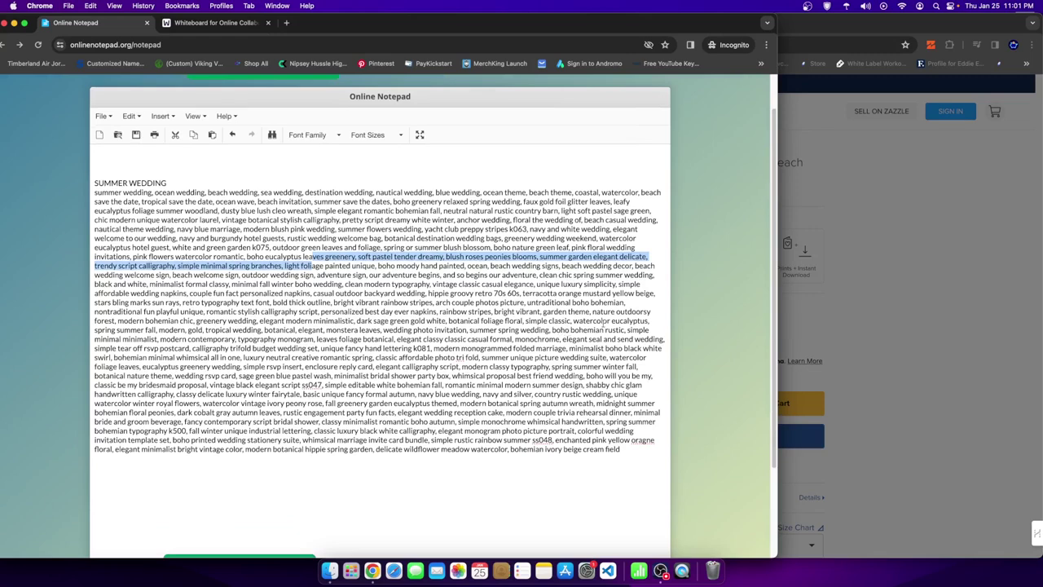
- Leave the notepad, return to the viewer's YouTube comment, and highlight the words about getting stuck on how many results
{"action": "left_click", "coordinate": [884, 328]}
{"action": "left_click", "coordinate": [908, 326]}
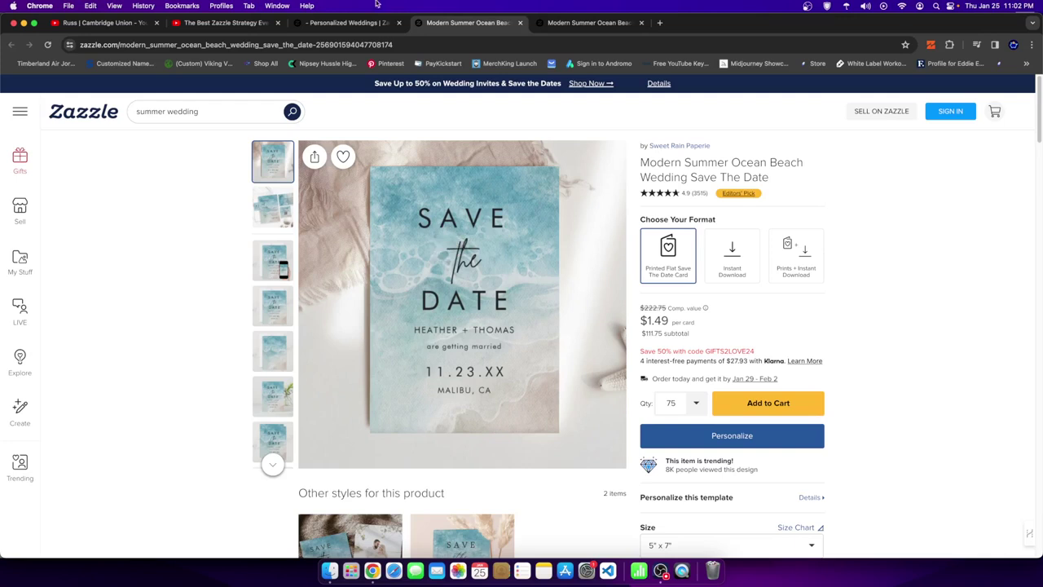
{"action": "left_click", "coordinate": [221, 22]}
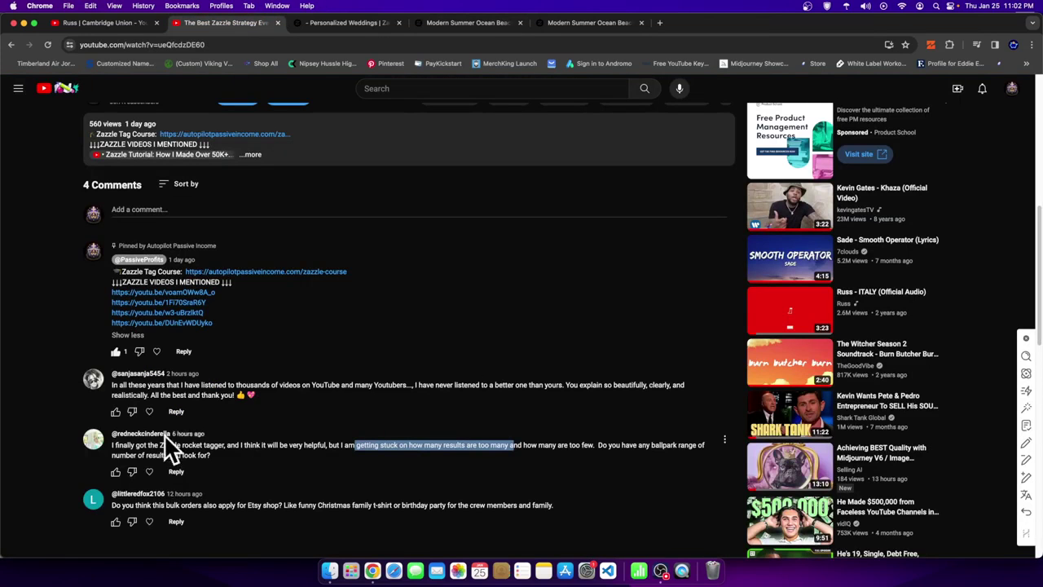
{"action": "left_click", "coordinate": [317, 473]}
{"action": "left_click_drag", "start_coordinate": [330, 445], "coordinate": [455, 453]}
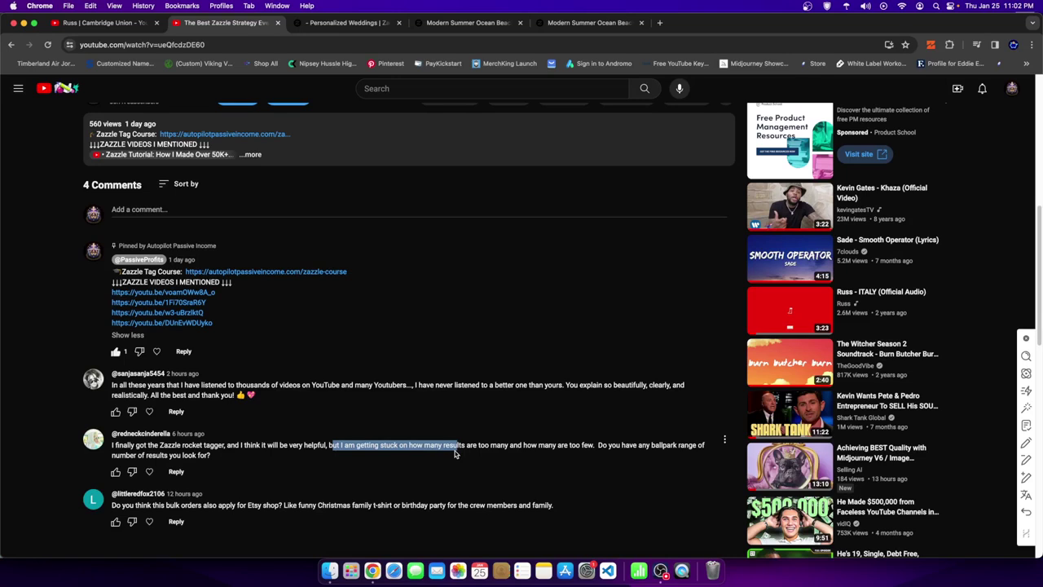
- Browse the product listings on the Zazzle "summer wedding" results page and return to the related categories above them
{"action": "left_click", "coordinate": [351, 23]}
{"action": "scroll", "coordinate": [807, 277], "scroll_direction": "down", "scroll_amount": 4}
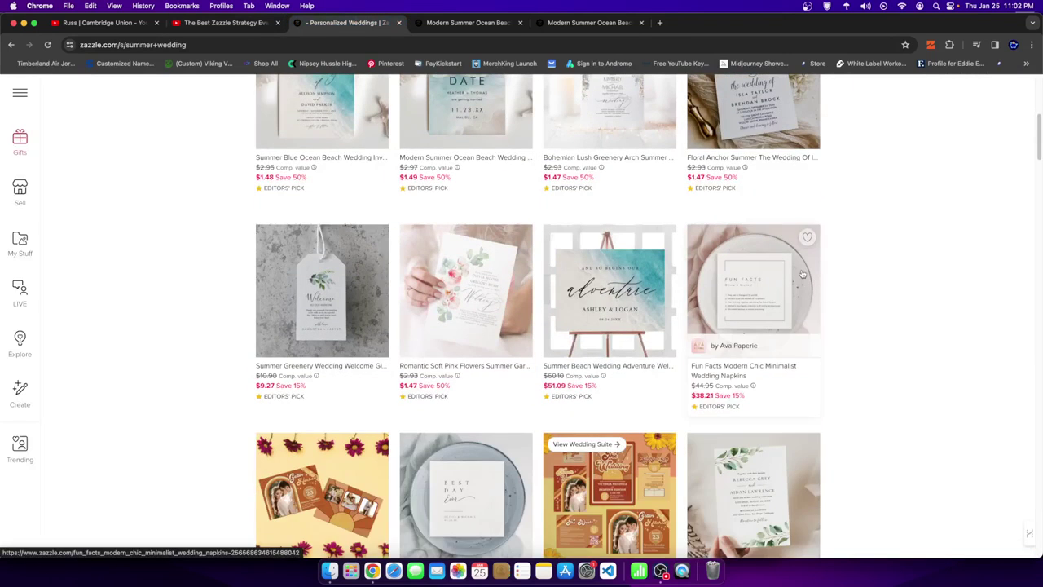
{"action": "scroll", "coordinate": [603, 326], "scroll_direction": "up", "scroll_amount": 3}
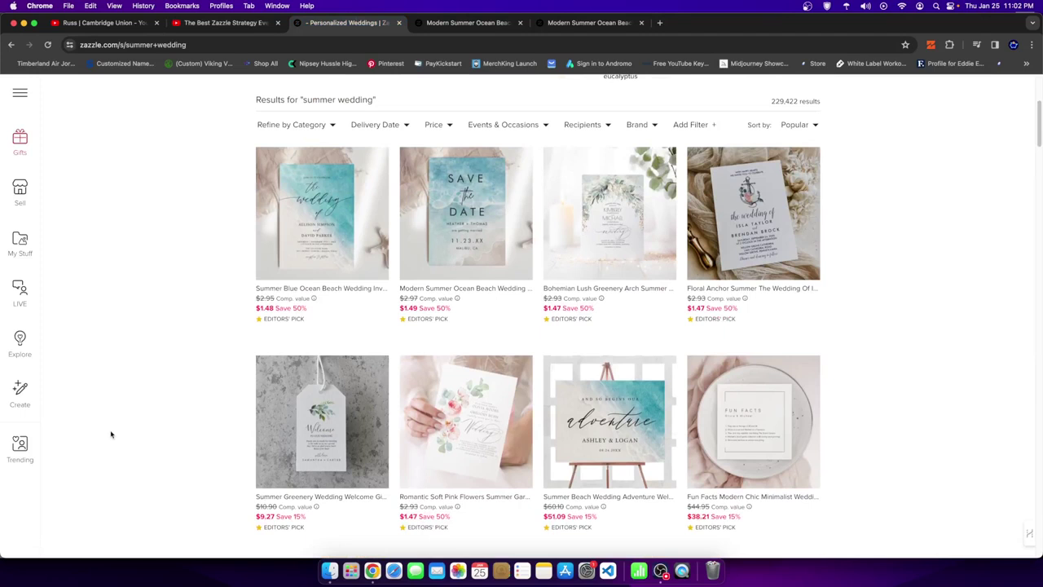
{"action": "scroll", "coordinate": [913, 367], "scroll_direction": "up", "scroll_amount": 3}
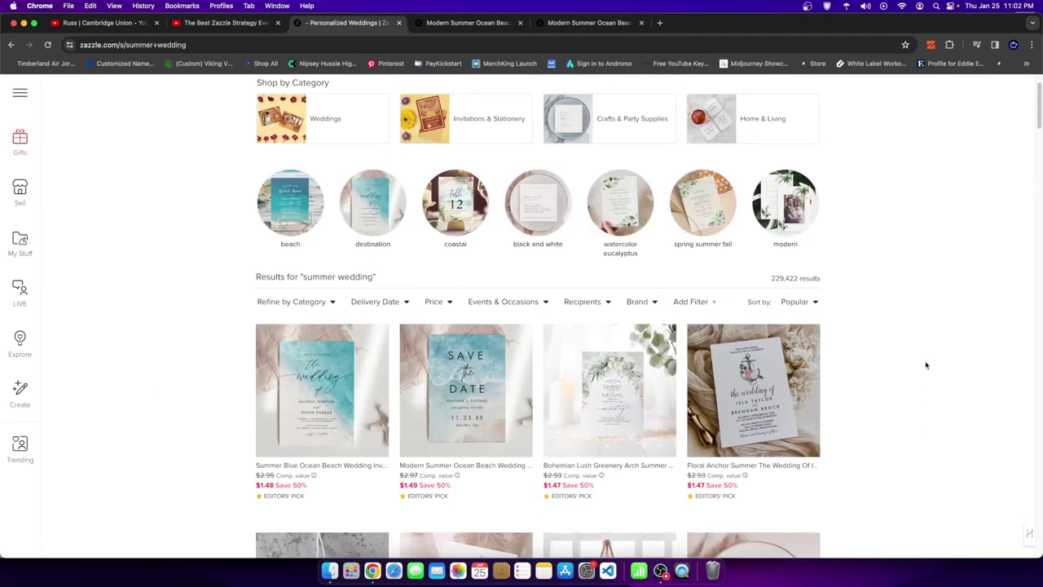